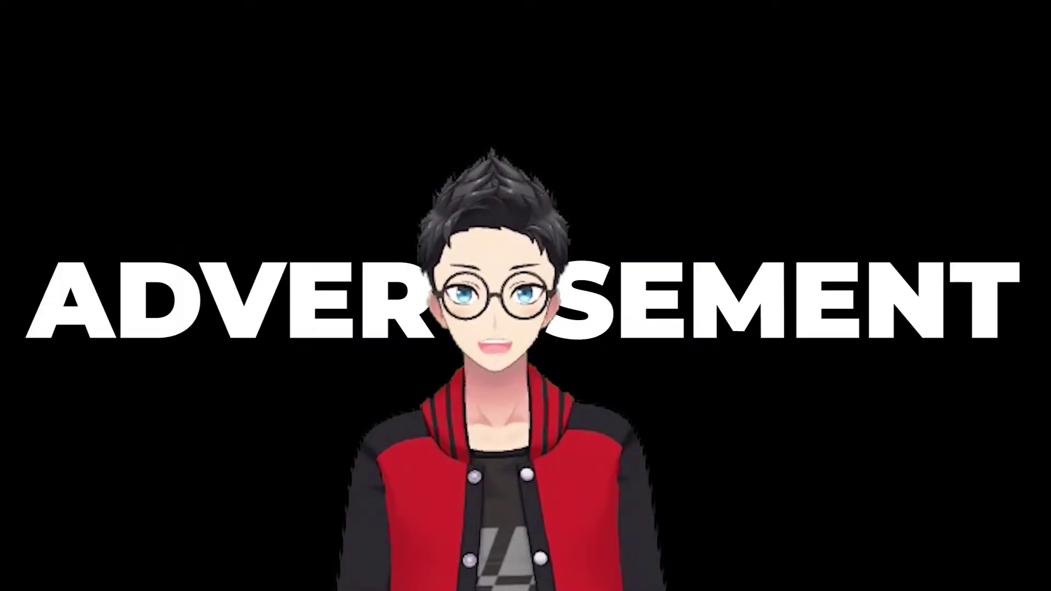
# Fill the canvas with a brighter purple background colour.
pyautogui.hotkey('ctrl', 'BackSpace')
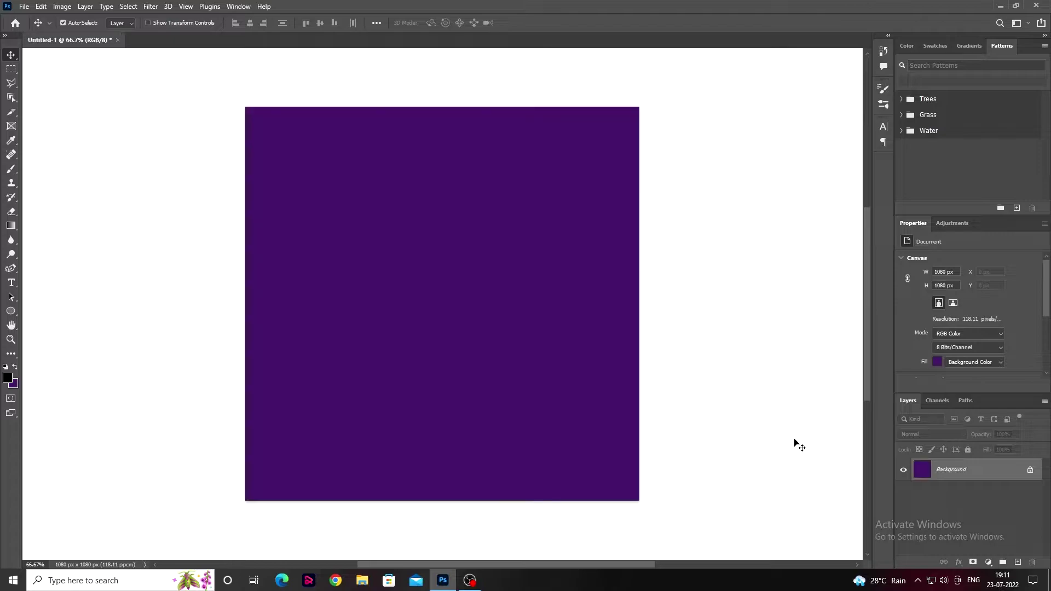
pyautogui.click(13, 383)
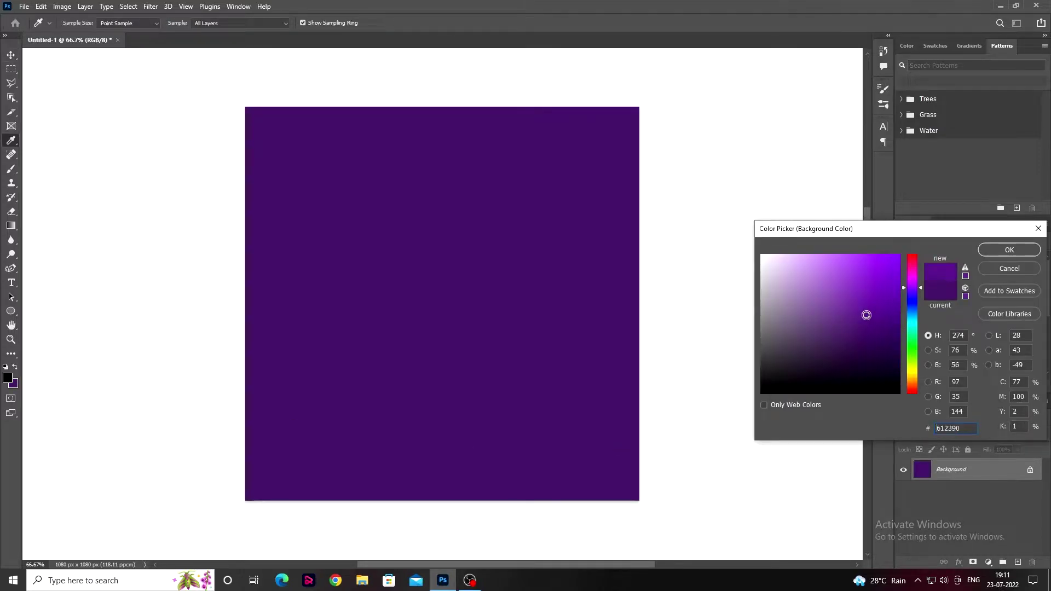
pyautogui.click(867, 315)
pyautogui.click(1009, 249)
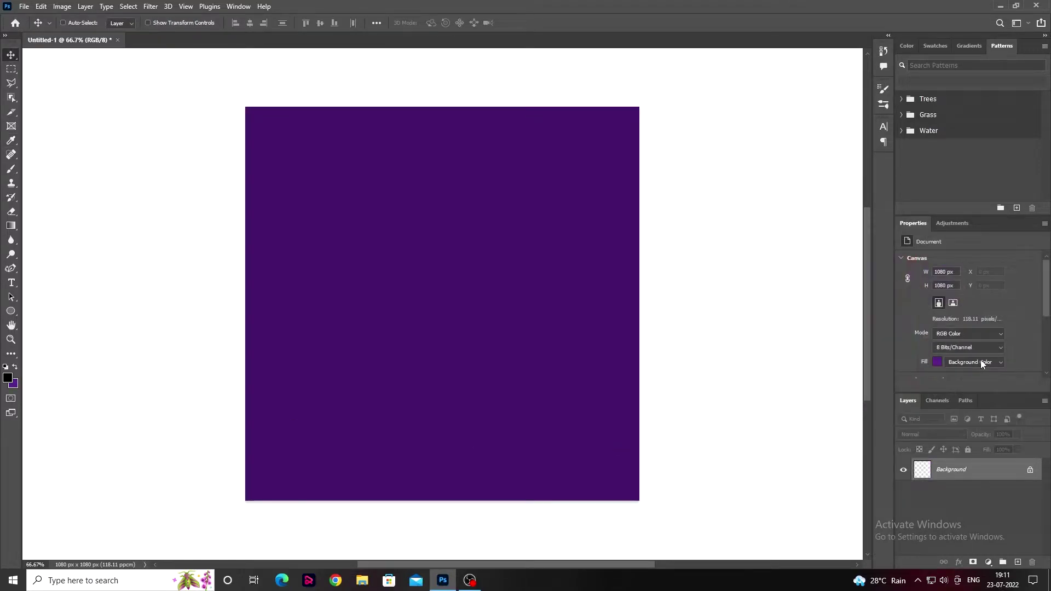
# Draw a white circle with no outline in the canvas centre.
pyautogui.rightClick(9, 315)
pyautogui.click(44, 321)
pyautogui.moveTo(361, 229); pyautogui.dragTo(513, 380)
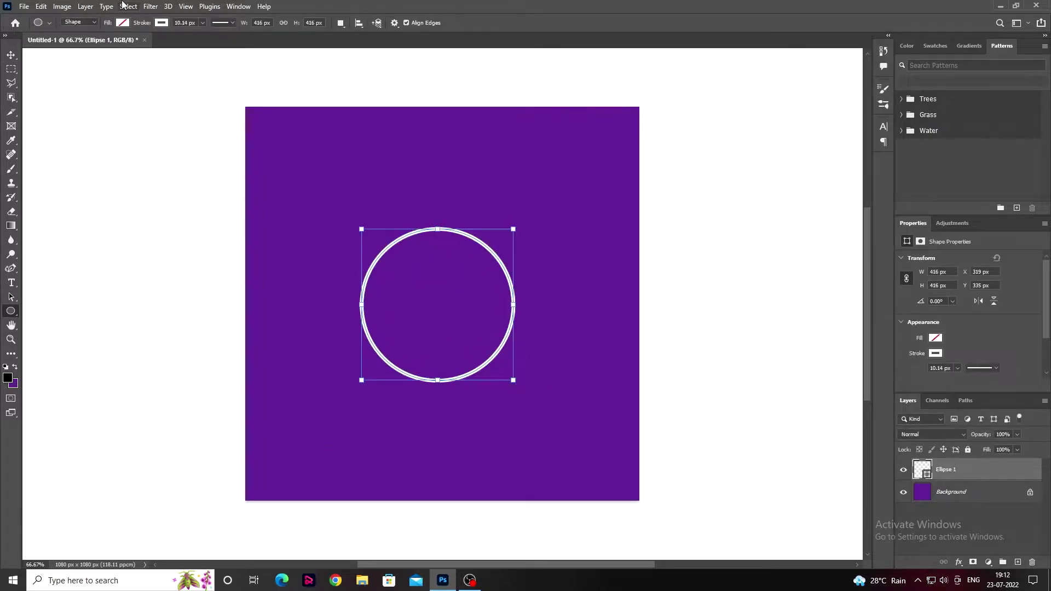
pyautogui.click(162, 22)
pyautogui.click(100, 43)
pyautogui.click(123, 23)
pyautogui.click(71, 80)
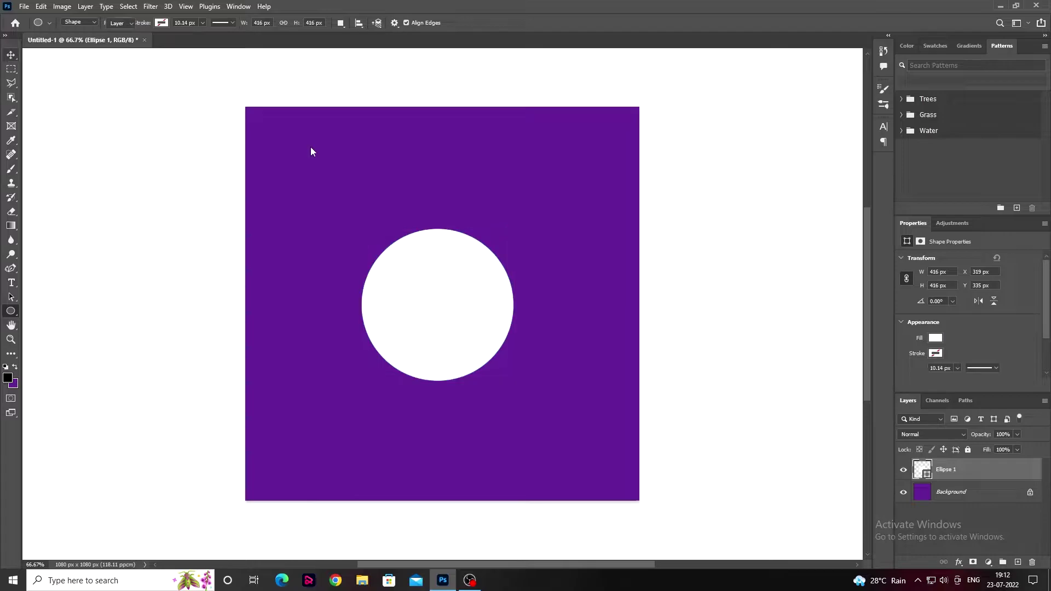
# Enlarge the circle and soften it with a 135.9-pixel Gaussian Blur.
pyautogui.hotkey('ctrl', 't')
pyautogui.moveTo(441, 406); pyautogui.dragTo(448, 376)
pyautogui.click(540, 23)
pyautogui.click(150, 6)
pyautogui.moveTo(157, 146)
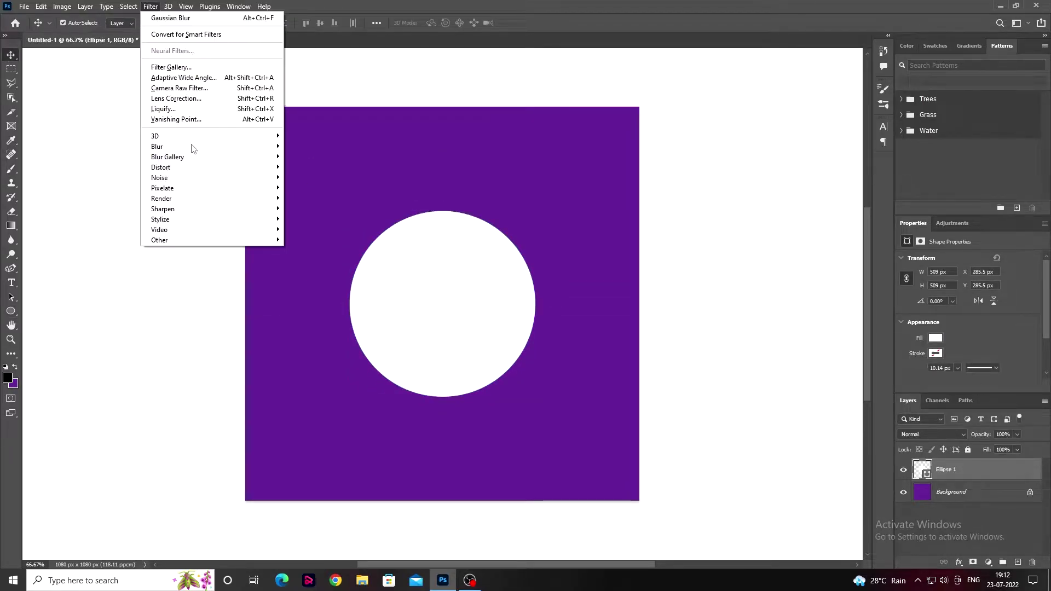
pyautogui.click(329, 186)
pyautogui.click(592, 216)
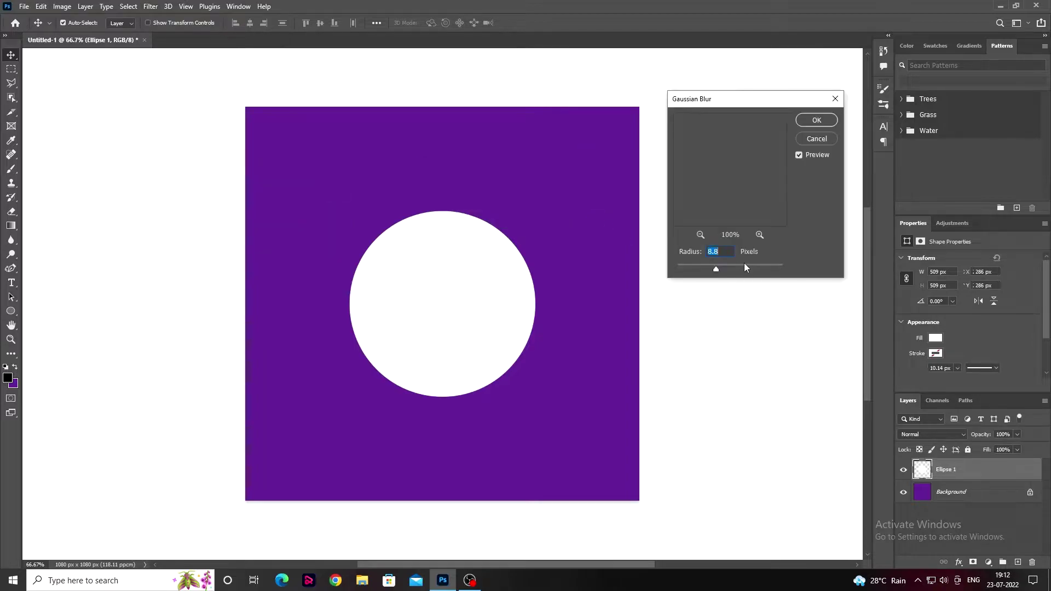
pyautogui.moveTo(715, 267); pyautogui.dragTo(752, 270)
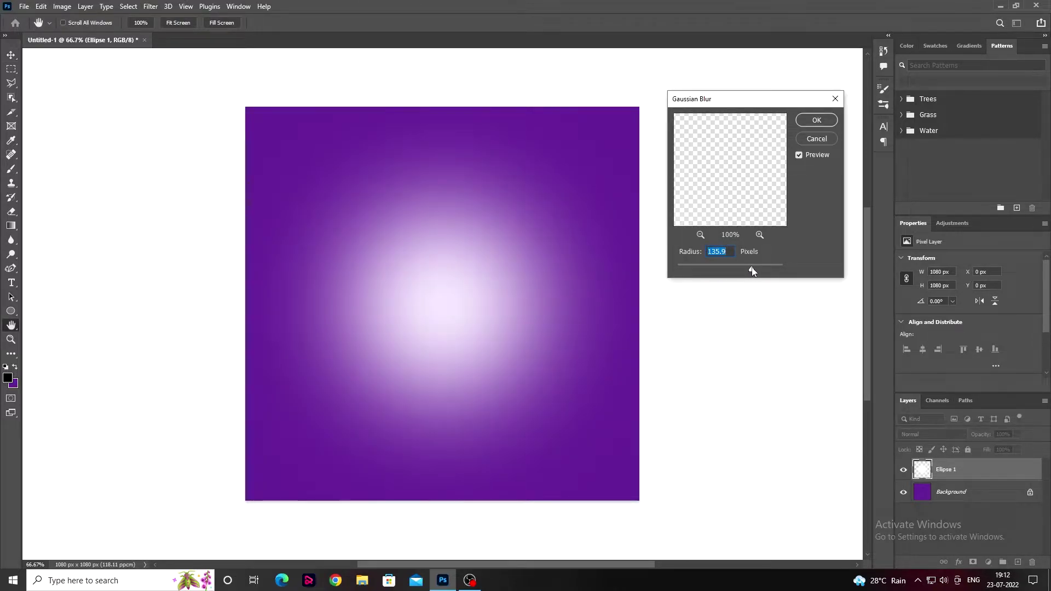
pyautogui.press('Return')
pyautogui.hotkey('ctrl', 't')
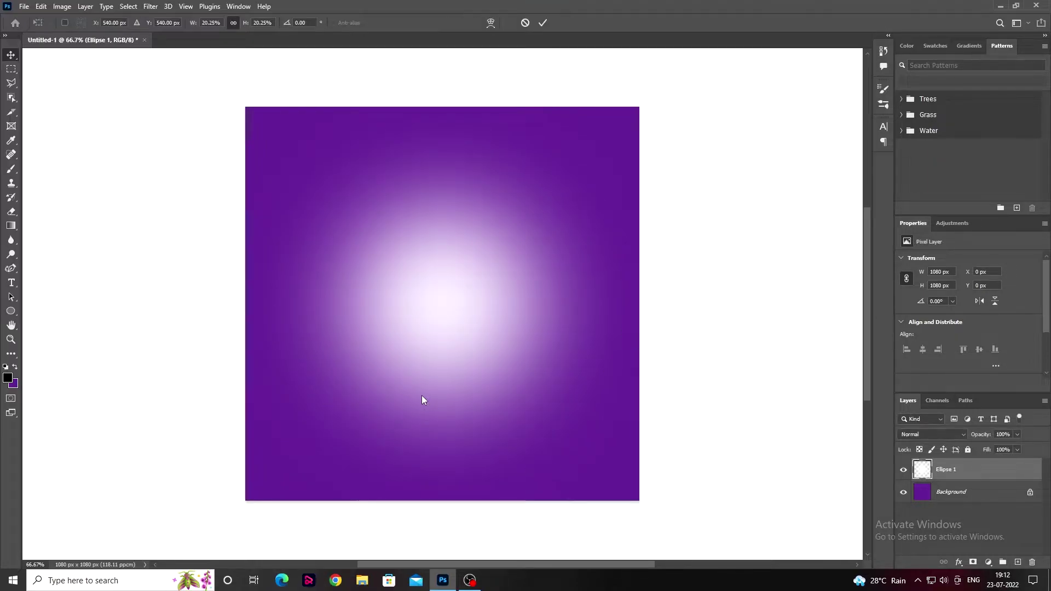
# Place the purple bottle PNG, scale it down and centre it on the white glow.
pyautogui.moveTo(442, 499); pyautogui.dragTo(445, 463)
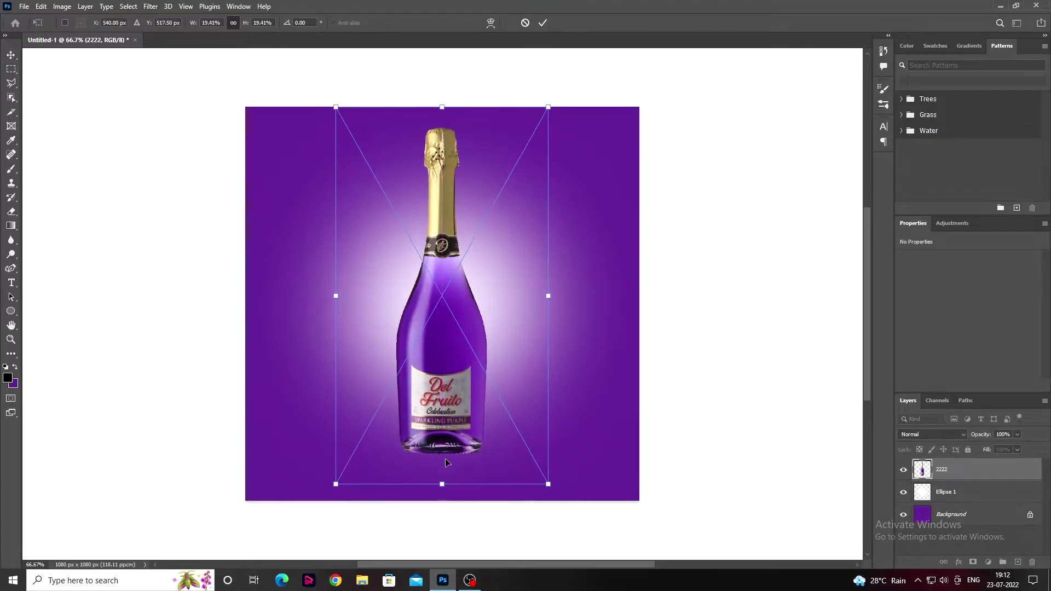
pyautogui.moveTo(442, 108); pyautogui.dragTo(442, 216)
pyautogui.moveTo(448, 328)
pyautogui.mouseDown()
pyautogui.moveTo(448, 279)
pyautogui.moveTo(446, 305)
pyautogui.mouseUp()
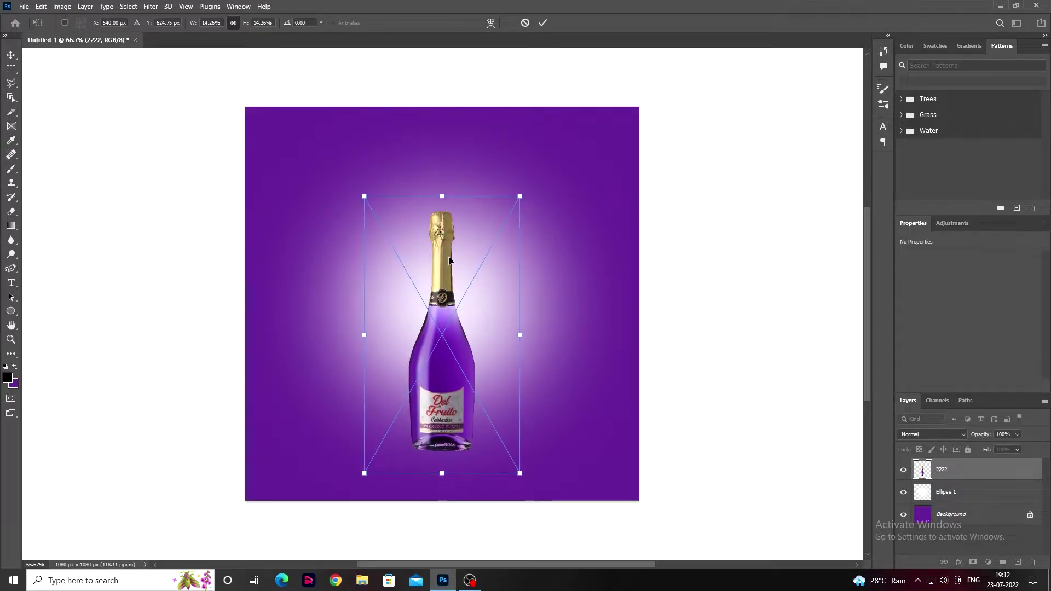
pyautogui.moveTo(442, 473); pyautogui.dragTo(442, 486)
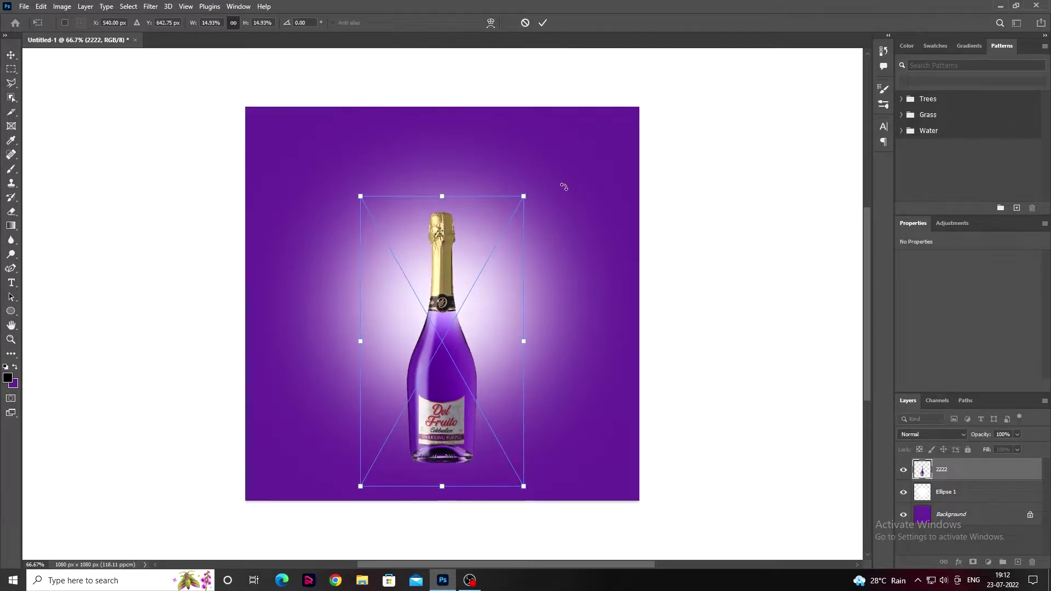
pyautogui.moveTo(462, 347); pyautogui.dragTo(462, 343)
pyautogui.press('Return')
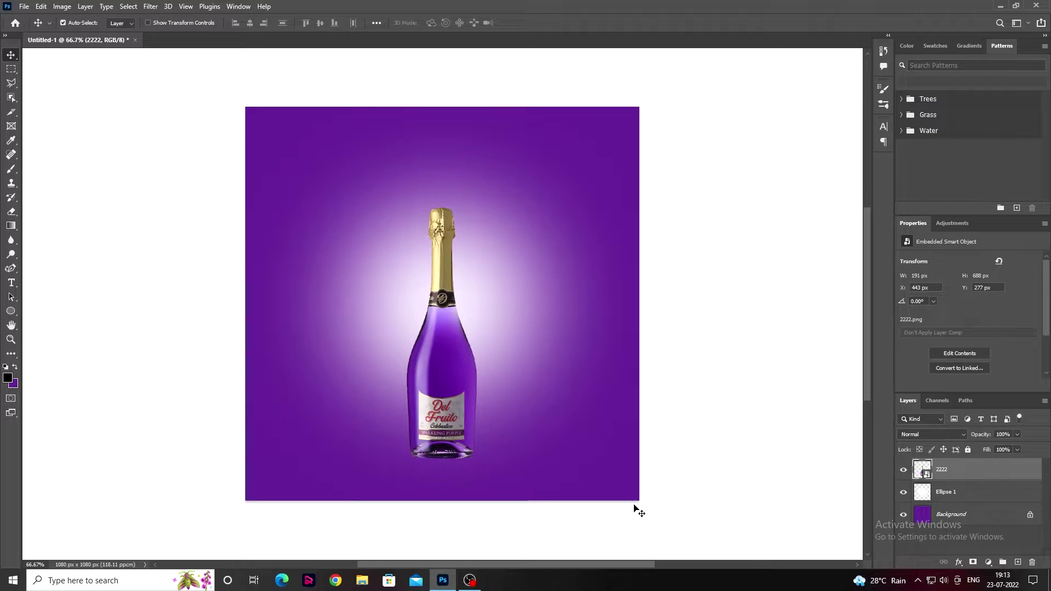
# Add a new layer and draw a wide black rectangle across the canvas bottom.
pyautogui.click(944, 514)
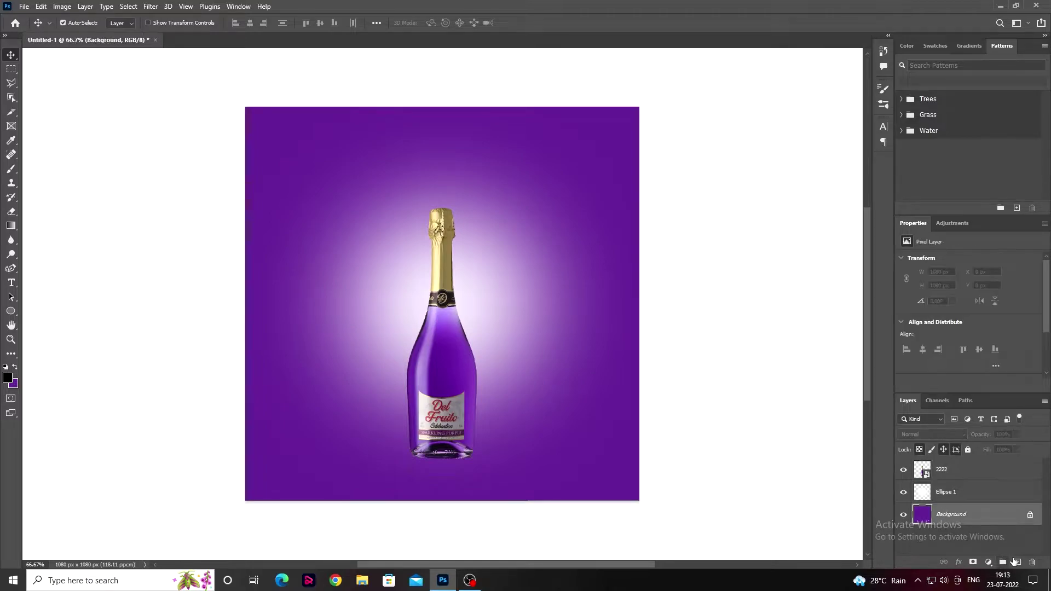
pyautogui.hotkey('ctrl', 'shift', 'alt', 'n')
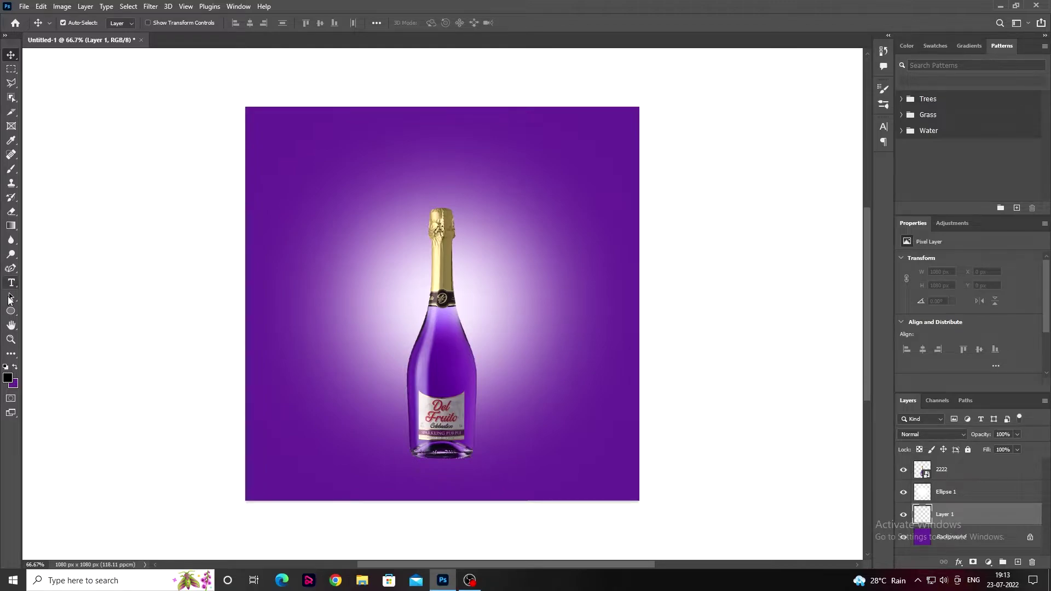
pyautogui.rightClick(10, 311)
pyautogui.click(50, 325)
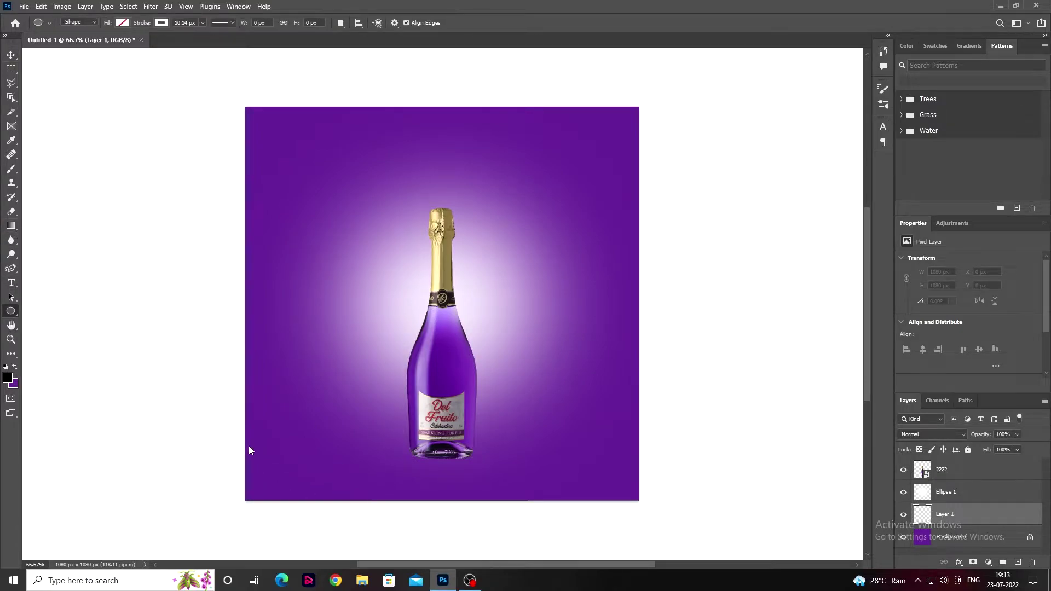
pyautogui.press('u')
pyautogui.moveTo(242, 445); pyautogui.dragTo(677, 515)
pyautogui.click(123, 22)
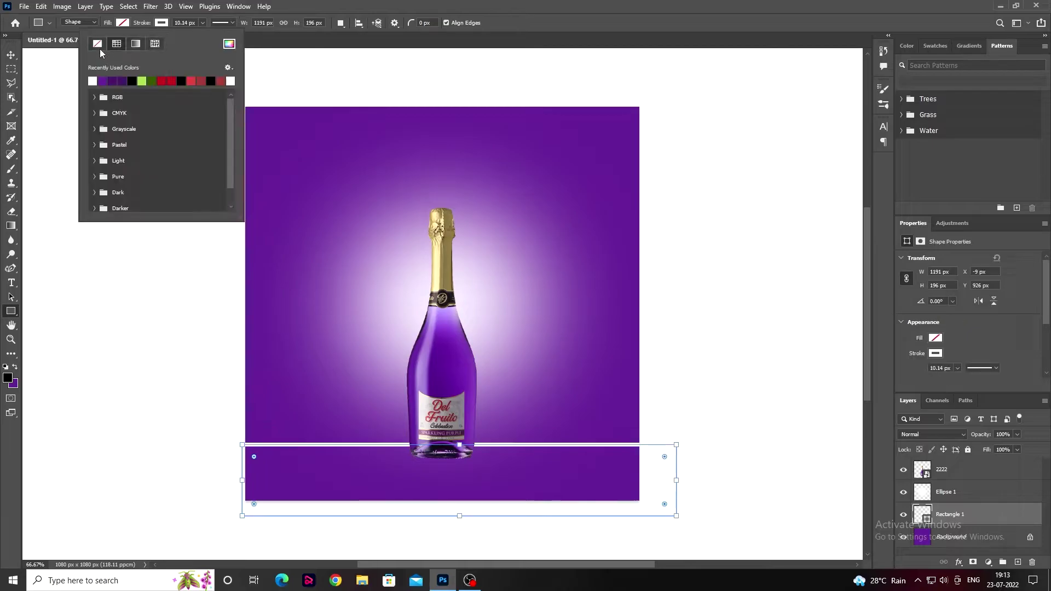
pyautogui.click(92, 81)
pyautogui.press('v')
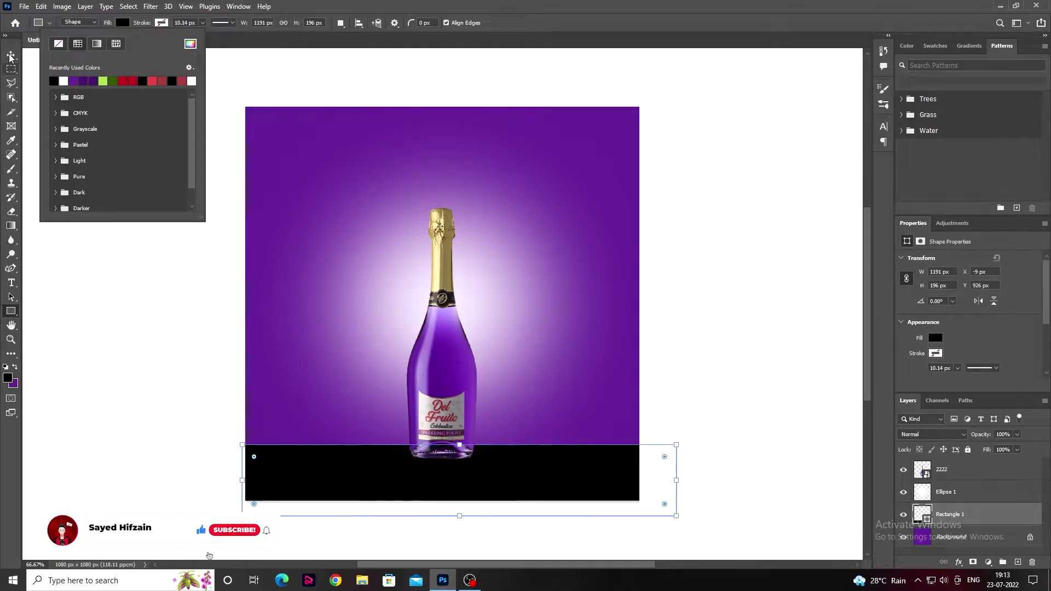
# Gaussian-blur the black band and lower its opacity to 77%.
pyautogui.click(150, 6)
pyautogui.moveTo(168, 156)
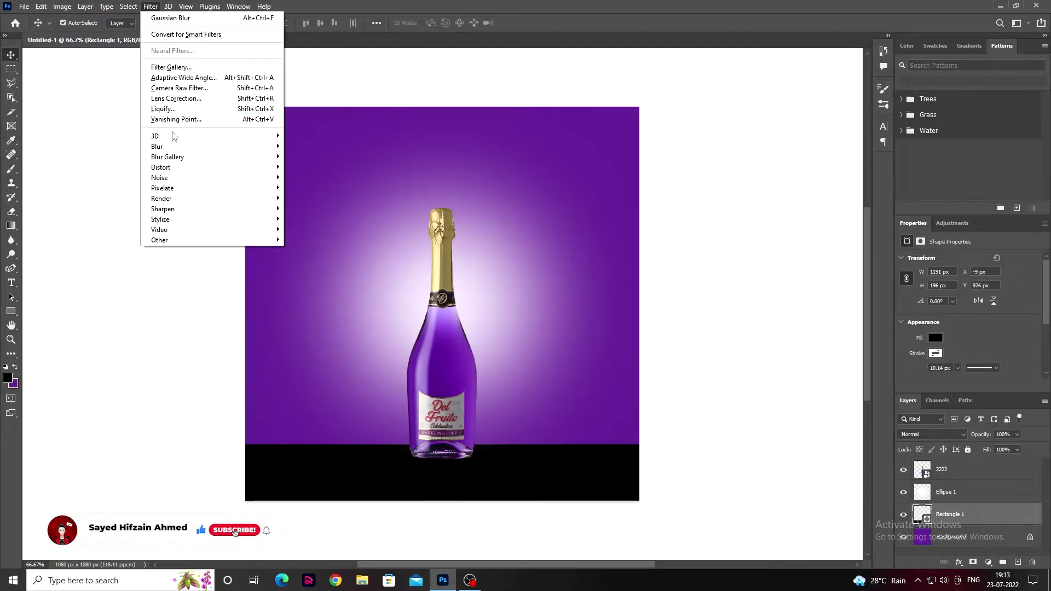
pyautogui.click(306, 185)
pyautogui.click(604, 216)
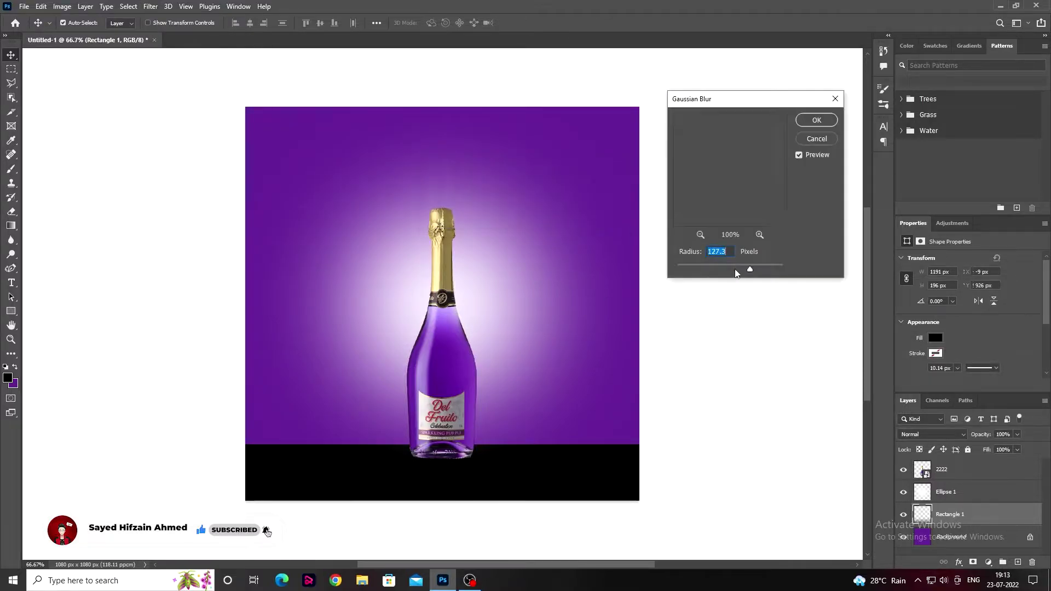
pyautogui.click(813, 119)
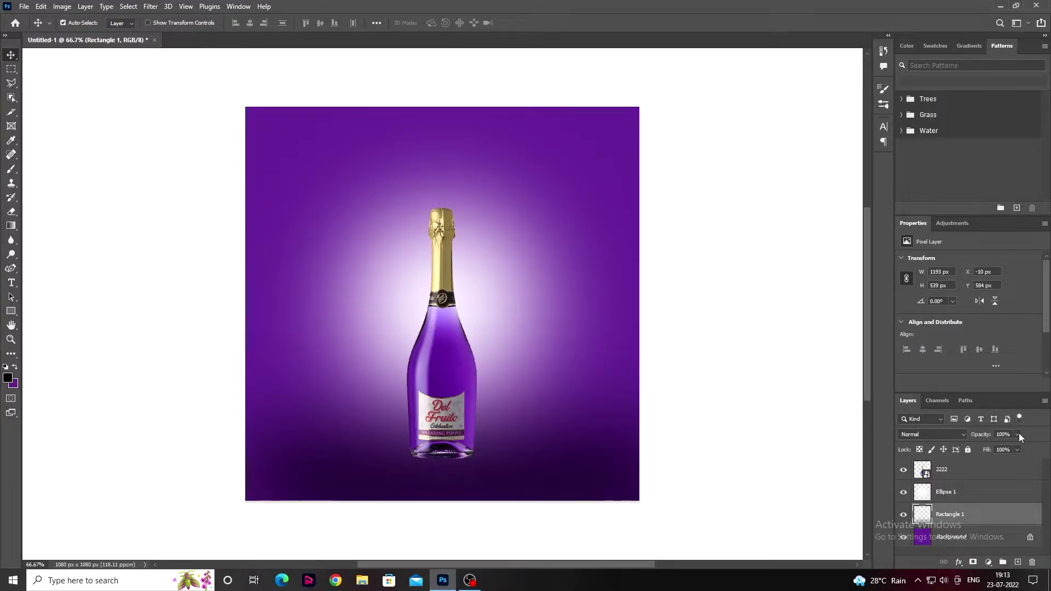
pyautogui.moveTo(985, 447); pyautogui.dragTo(999, 447)
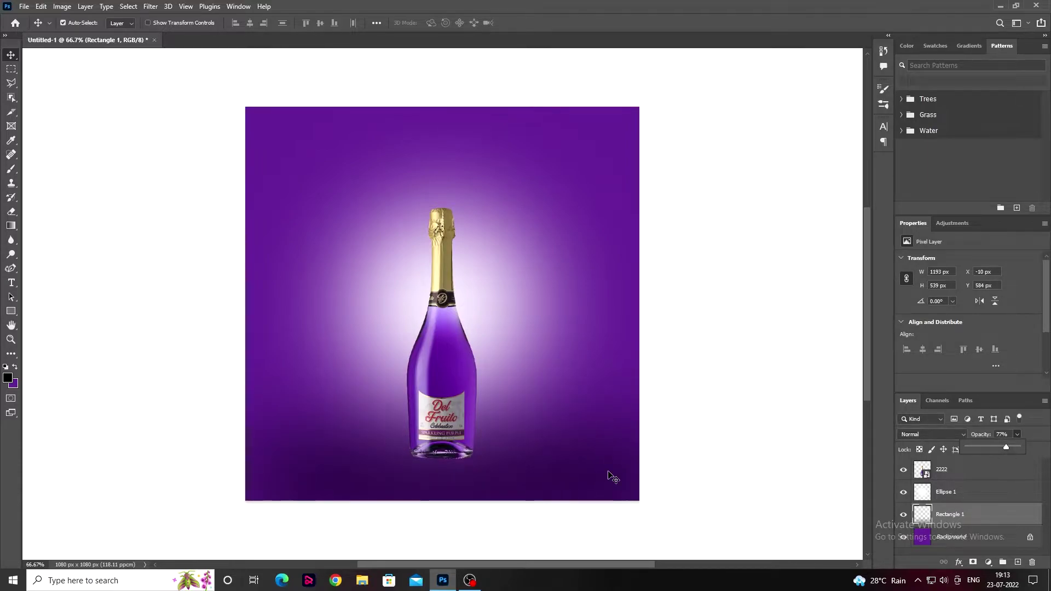
pyautogui.click(842, 504)
# Draw a small black circle to the left of the bottle.
pyautogui.click(960, 494)
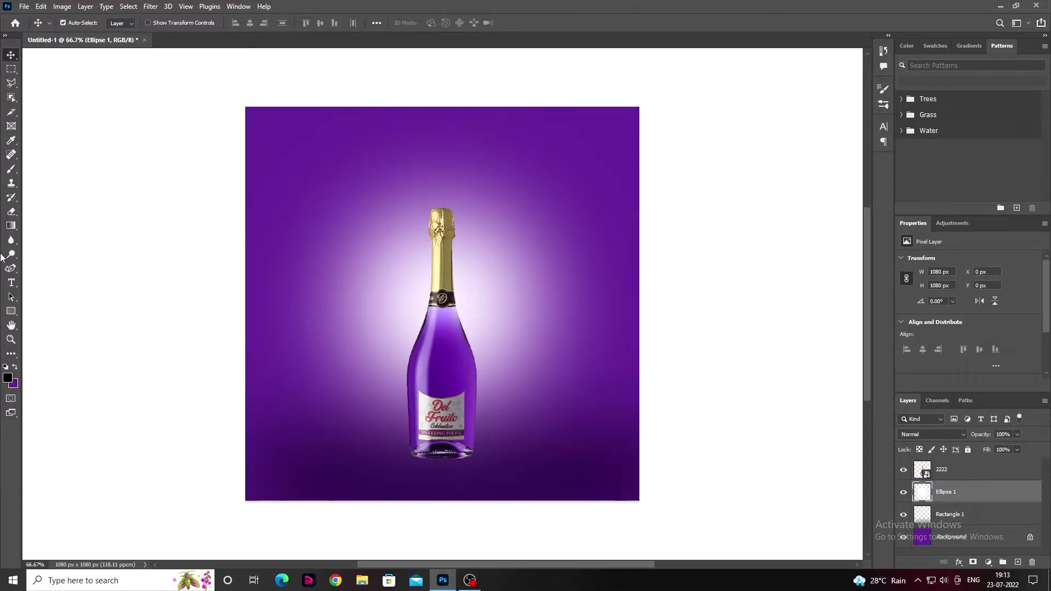
pyautogui.click(16, 313)
pyautogui.rightClick(18, 314)
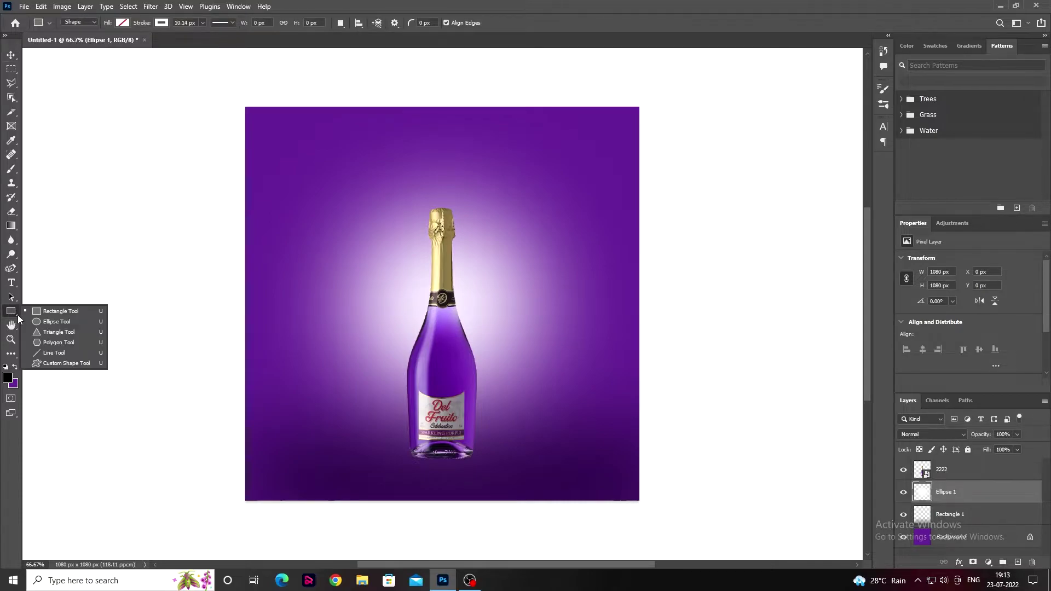
pyautogui.click(48, 327)
pyautogui.moveTo(348, 271); pyautogui.dragTo(403, 326)
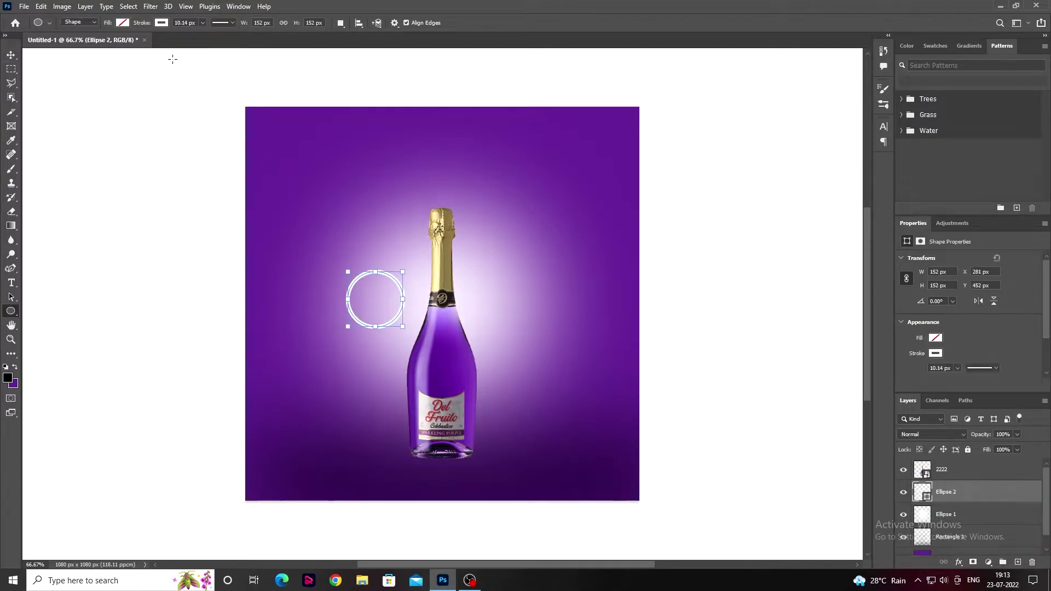
pyautogui.click(123, 22)
pyautogui.click(53, 81)
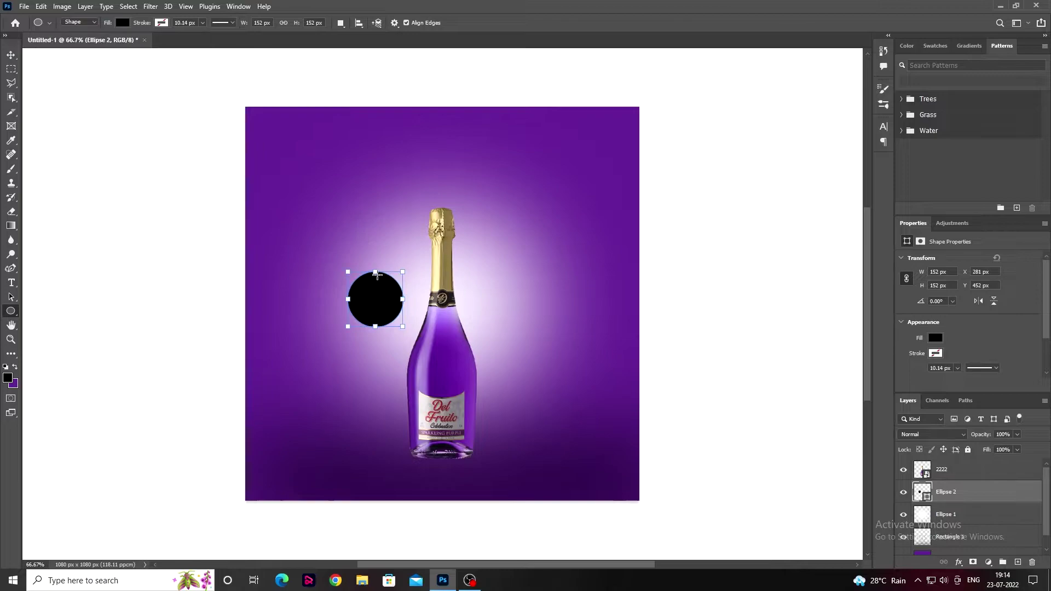
pyautogui.click(409, 253)
pyautogui.press('Escape')
# Squash the circle into a thin ellipse and move it under the bottle base.
pyautogui.moveTo(376, 277); pyautogui.dragTo(379, 294)
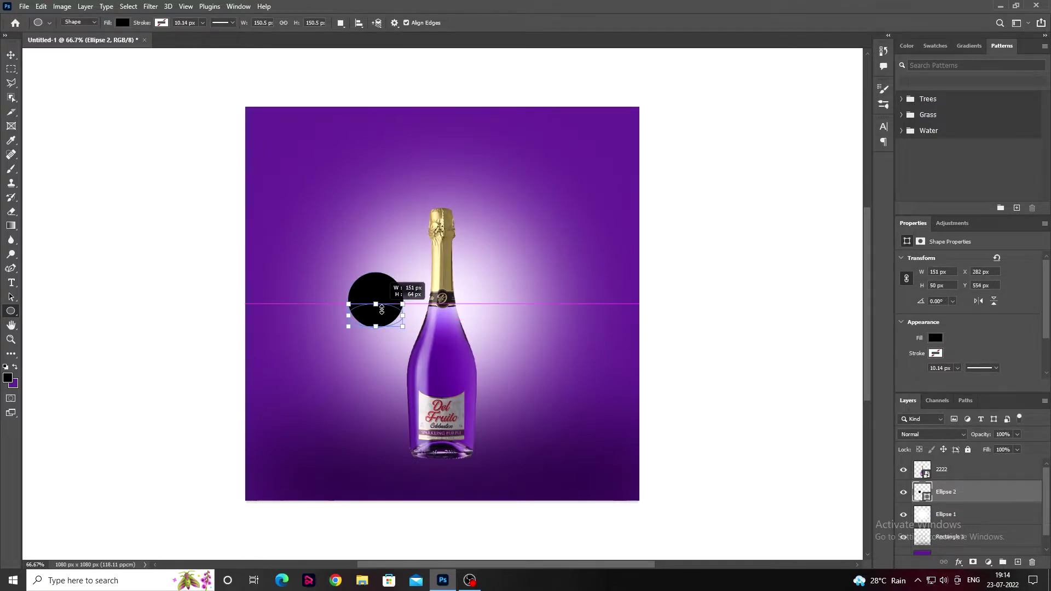
pyautogui.moveTo(379, 294); pyautogui.dragTo(376, 319)
pyautogui.click(612, 164)
pyautogui.press('Escape')
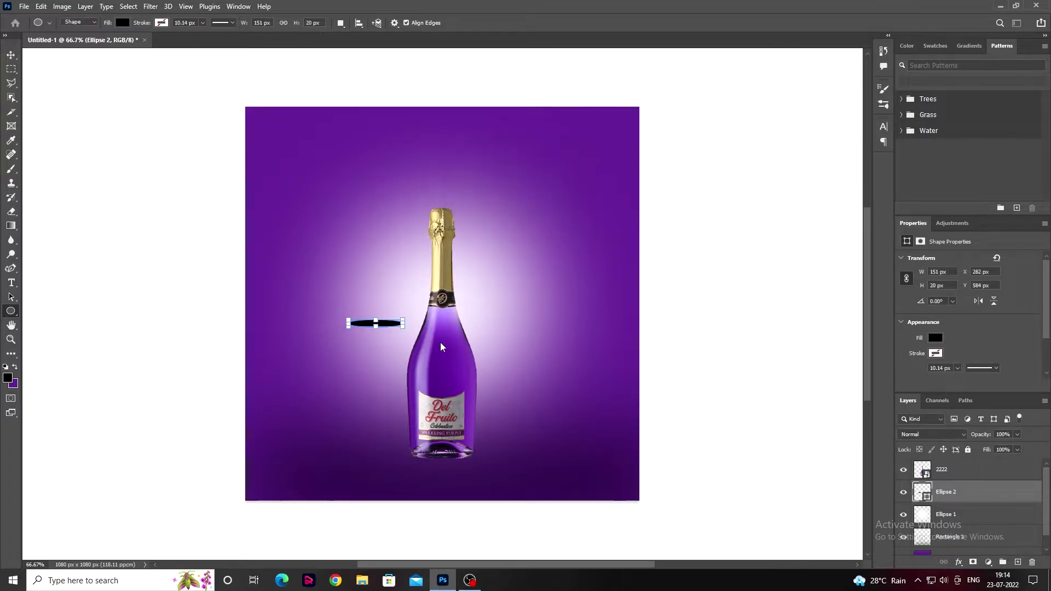
pyautogui.scroll(2, 258, 281)
pyautogui.press('v')
pyautogui.scroll(-2, 361, 305)
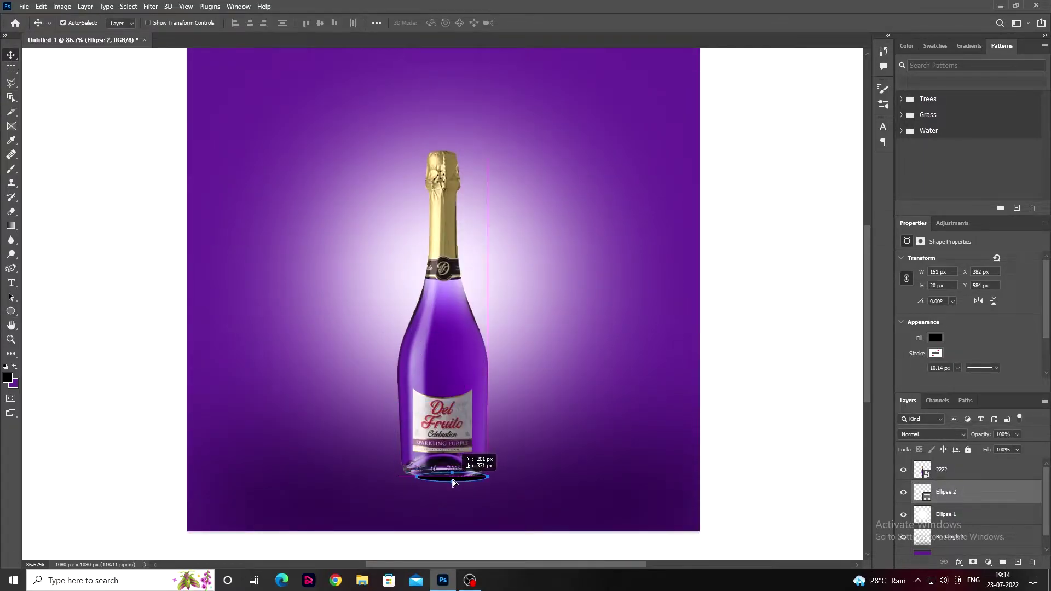
pyautogui.moveTo(362, 305); pyautogui.dragTo(449, 482)
# Enlarge the shadow ellipse to about 212 x 28 px beneath the bottle base.
pyautogui.click(450, 485)
pyautogui.hotkey('ctrl', 't')
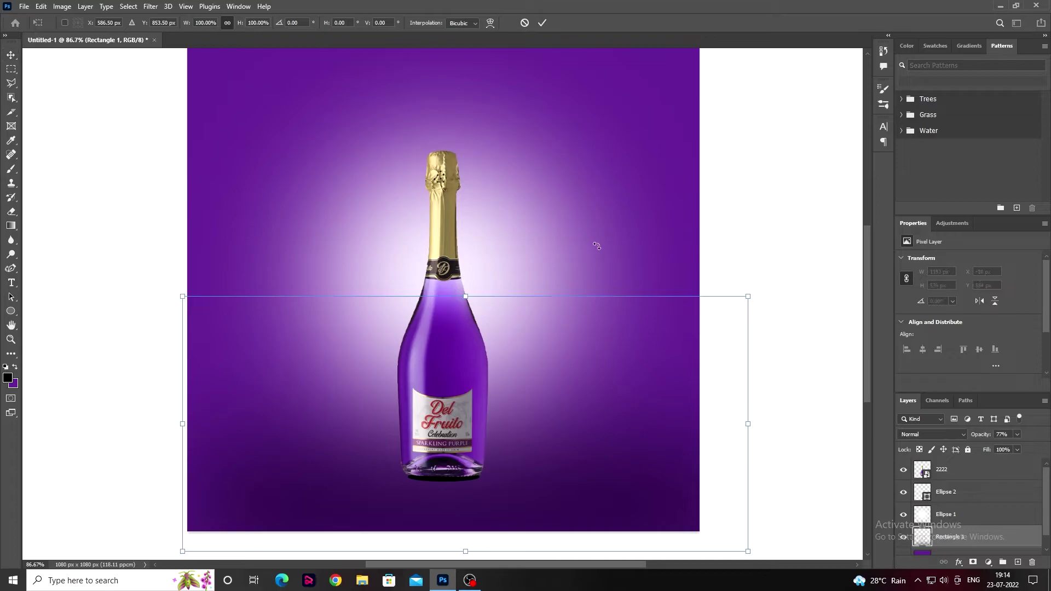
pyautogui.click(542, 24)
pyautogui.click(452, 475)
pyautogui.hotkey('ctrl', 't')
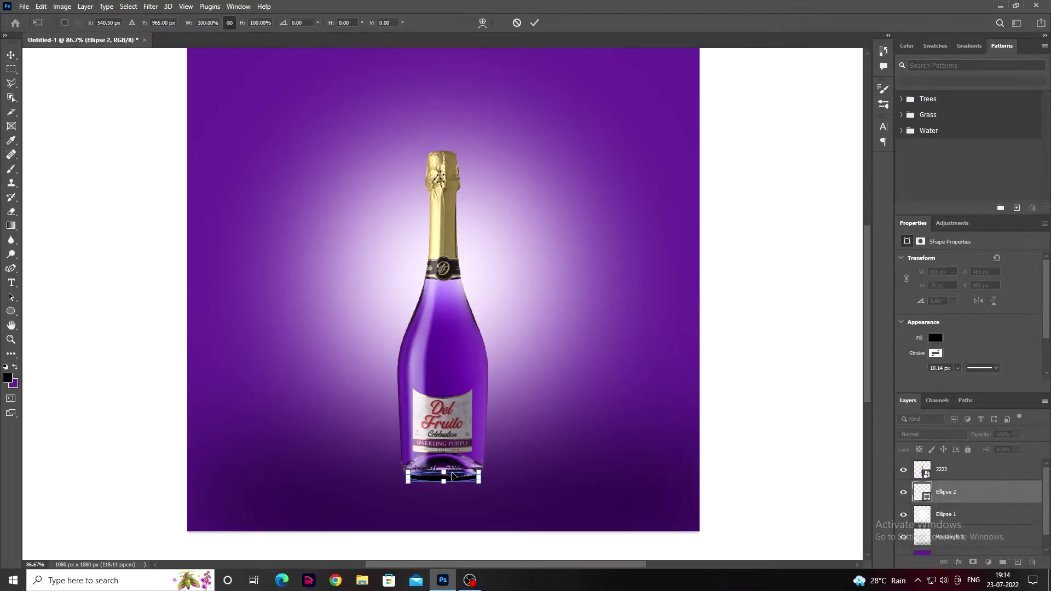
pyautogui.moveTo(444, 472); pyautogui.dragTo(445, 468)
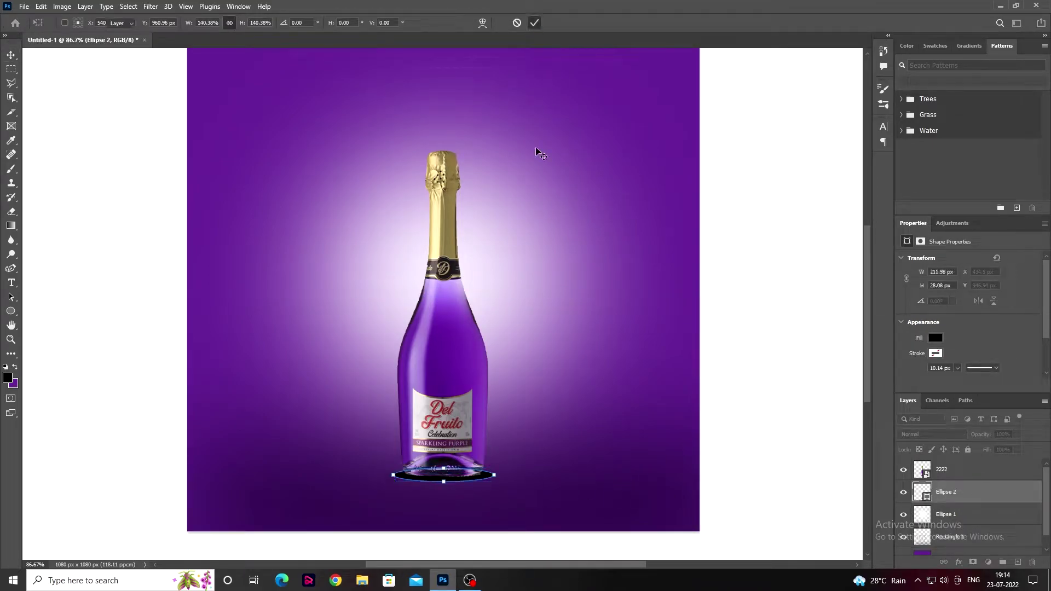
pyautogui.click(535, 23)
pyautogui.click(150, 7)
# Rasterize the shadow ellipse and apply a Gaussian Blur of about 25 px.
pyautogui.click(303, 188)
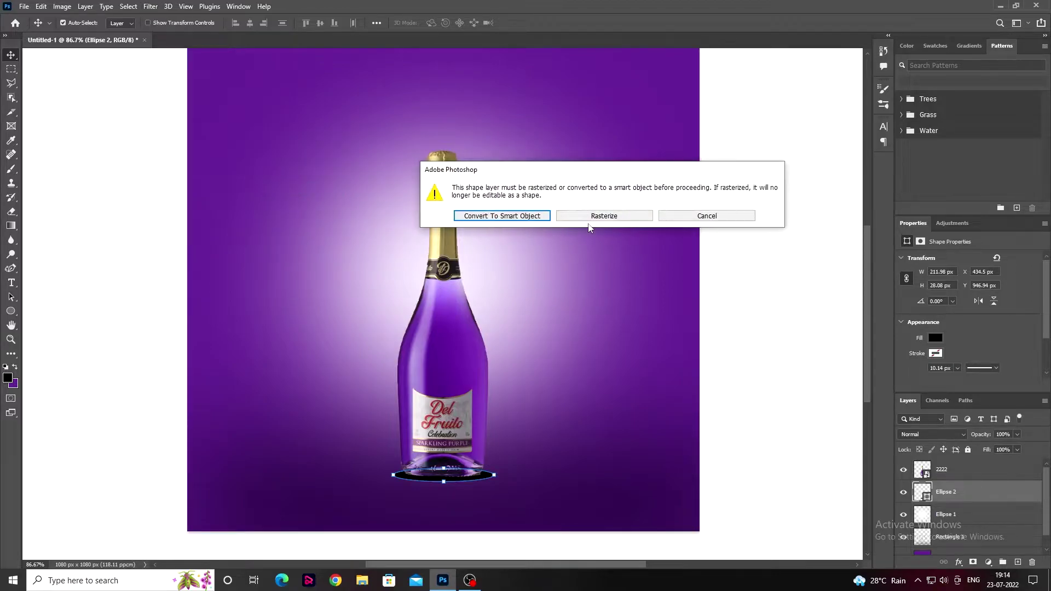
pyautogui.click(605, 214)
pyautogui.moveTo(726, 264); pyautogui.dragTo(724, 265)
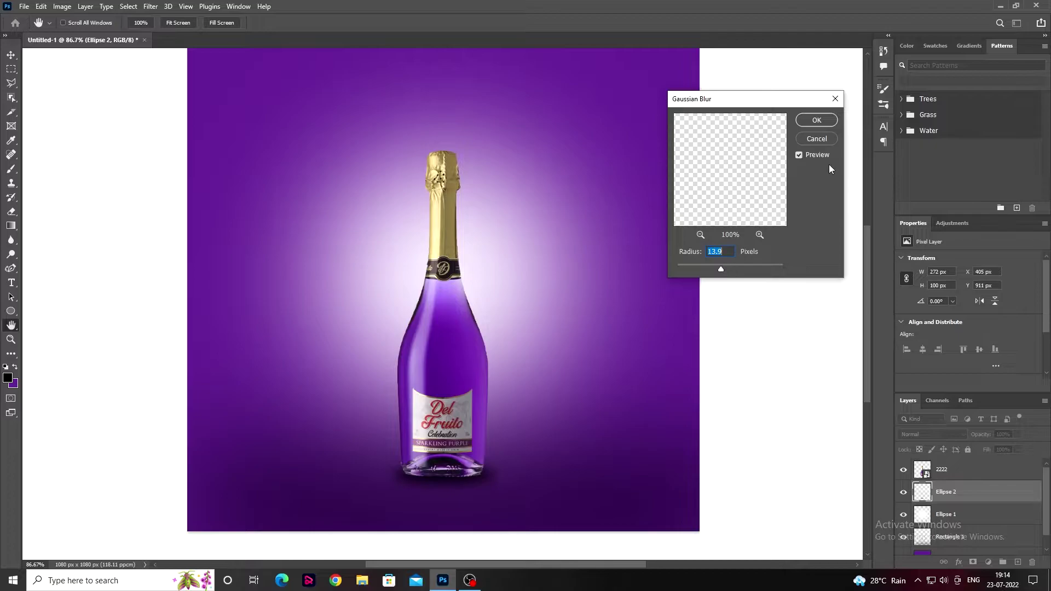
pyautogui.press('Return')
# Narrow the blurred shadow from both its left and right sides.
pyautogui.scroll(4, 468, 475)
pyautogui.hotkey('ctrl', 't')
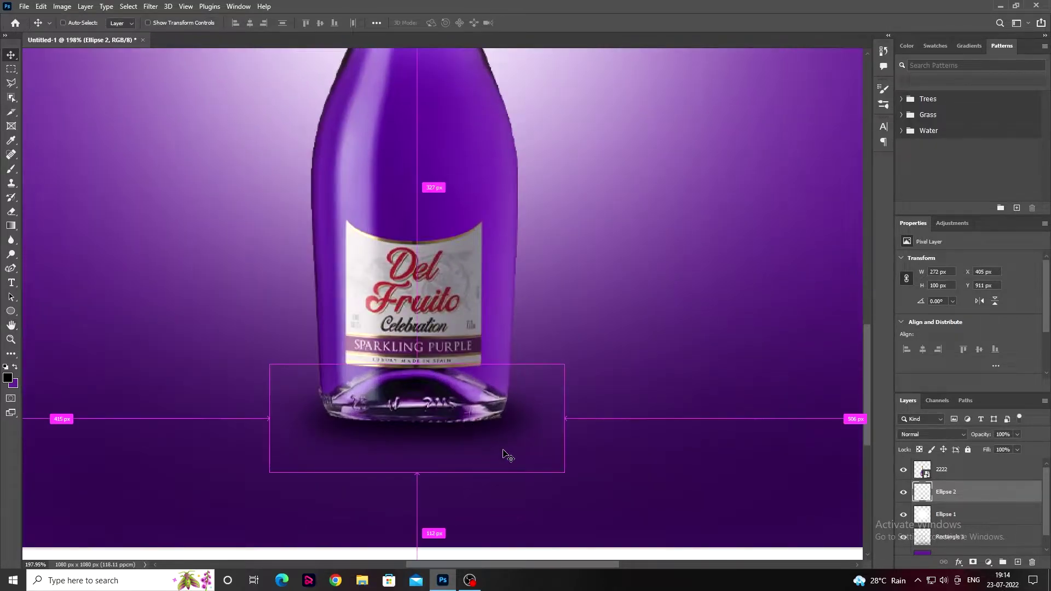
pyautogui.moveTo(564, 419); pyautogui.dragTo(548, 420)
pyautogui.moveTo(269, 419); pyautogui.dragTo(288, 419)
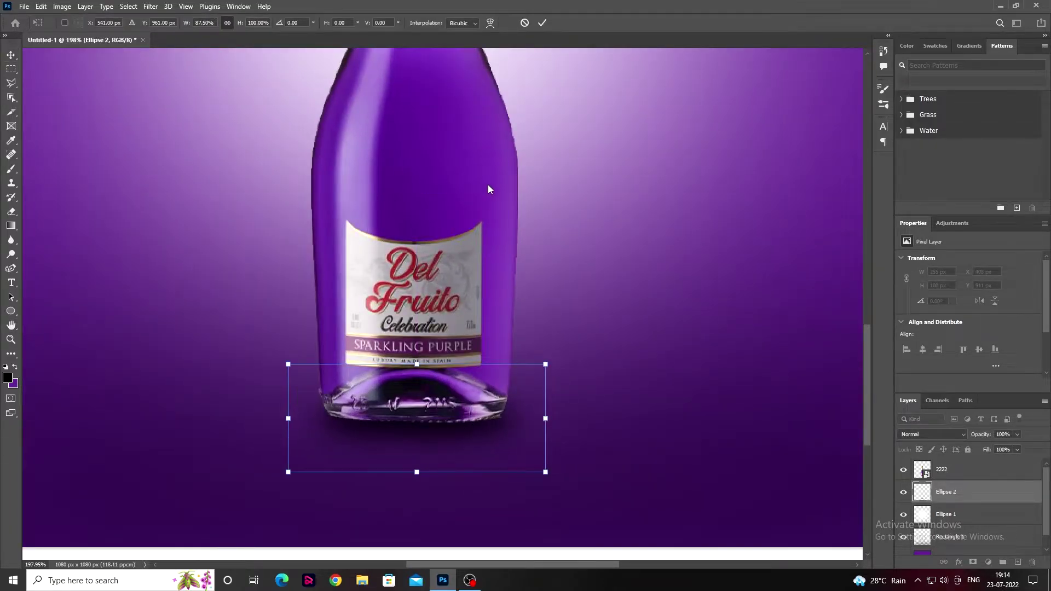
pyautogui.press('Return')
# Move the white glow up behind the bottle and scale the grape photo top-left.
pyautogui.hotkey('ctrl', '0')
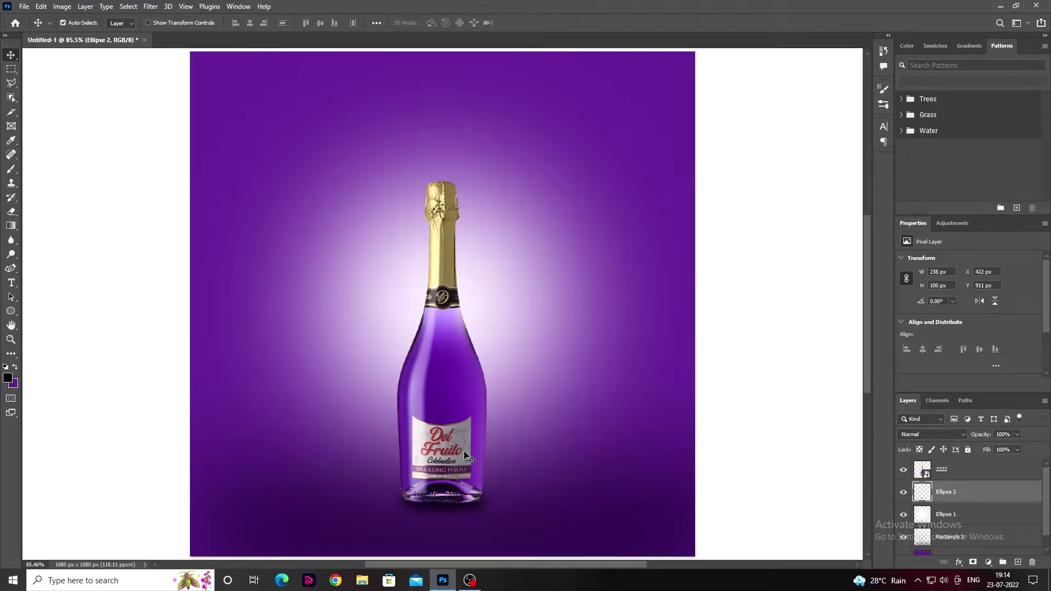
pyautogui.scroll(-2, 466, 383)
pyautogui.click(507, 345)
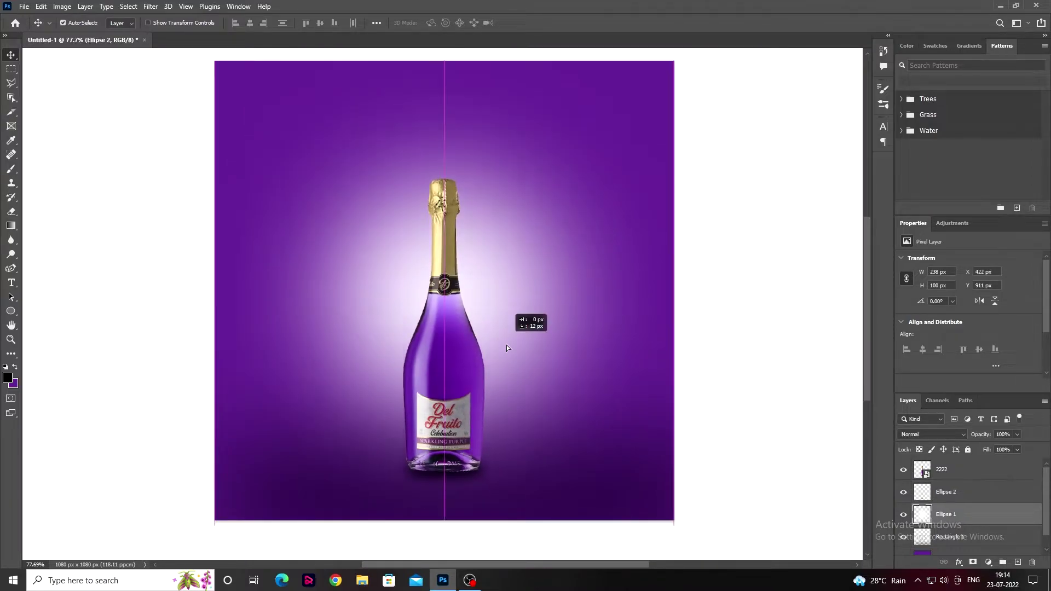
pyautogui.moveTo(509, 363); pyautogui.dragTo(510, 333)
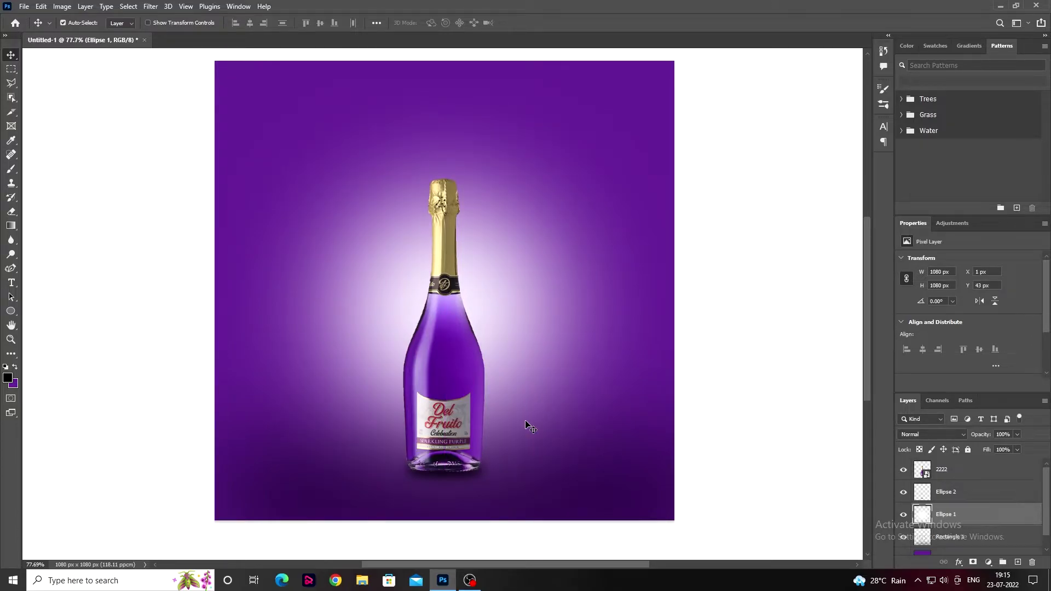
pyautogui.scroll(-1, 525, 422)
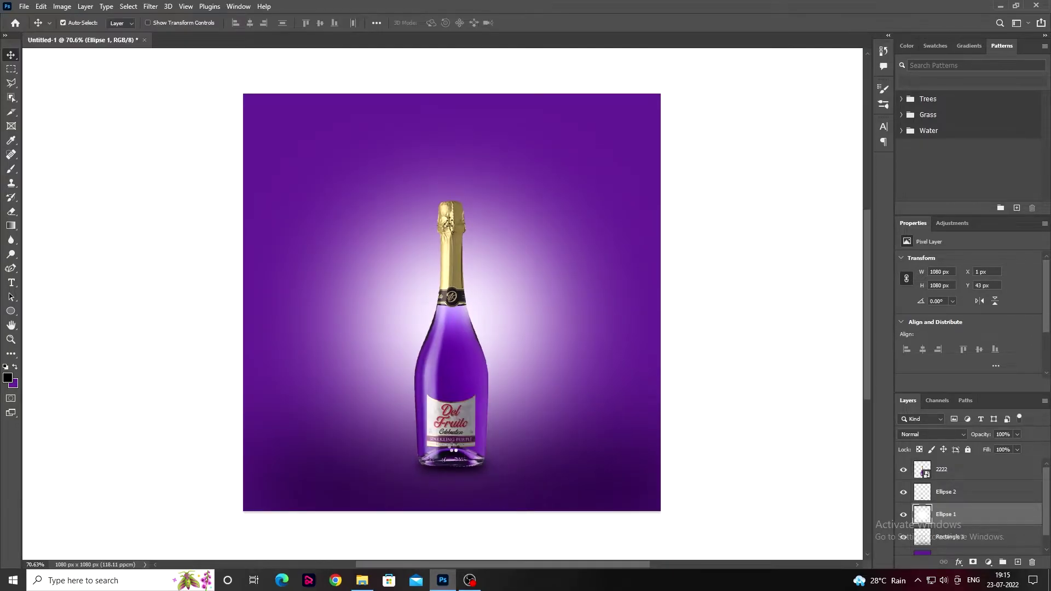
pyautogui.moveTo(659, 507)
pyautogui.mouseDown()
pyautogui.moveTo(545, 347)
pyautogui.moveTo(352, 234)
pyautogui.moveTo(371, 278)
pyautogui.mouseUp()
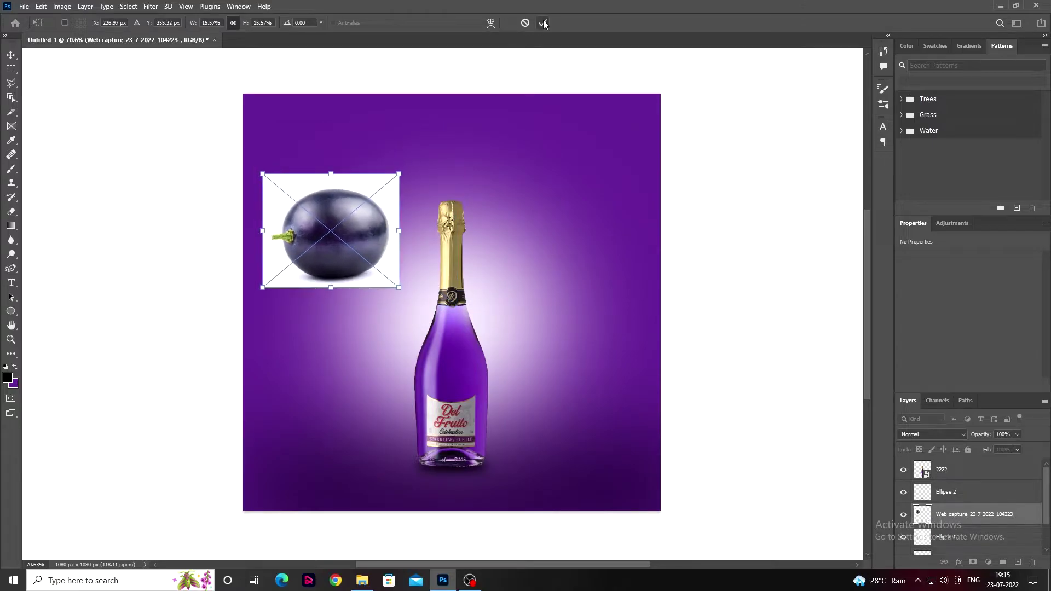
# Place the grape photo, move its layer to the top and rasterize it.
pyautogui.click(542, 23)
pyautogui.moveTo(958, 517); pyautogui.dragTo(955, 470)
pyautogui.rightClick(955, 471)
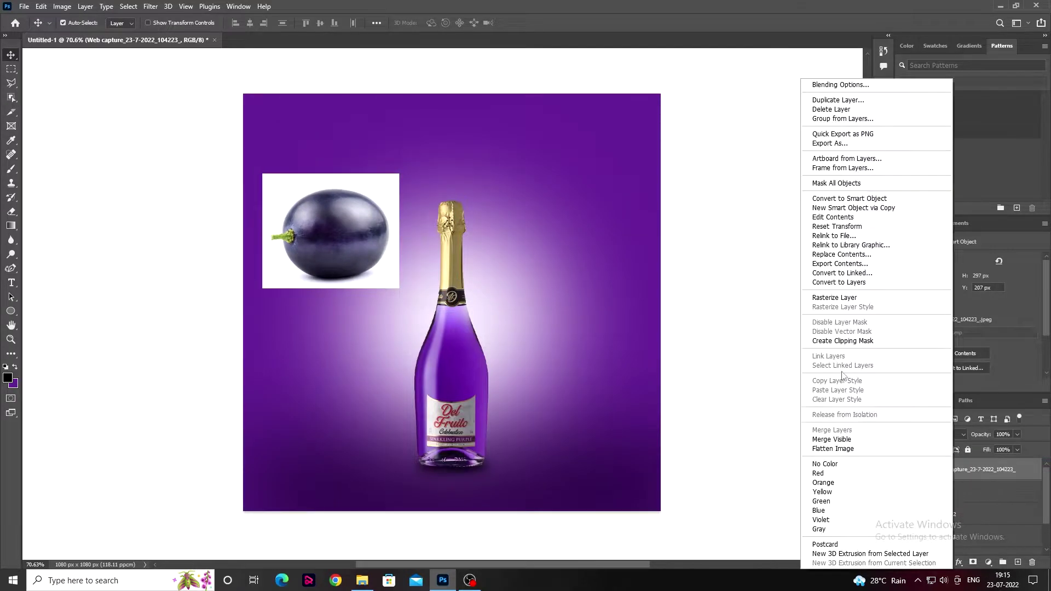
pyautogui.click(835, 297)
# Select the grape and delete its white background.
pyautogui.press('w')
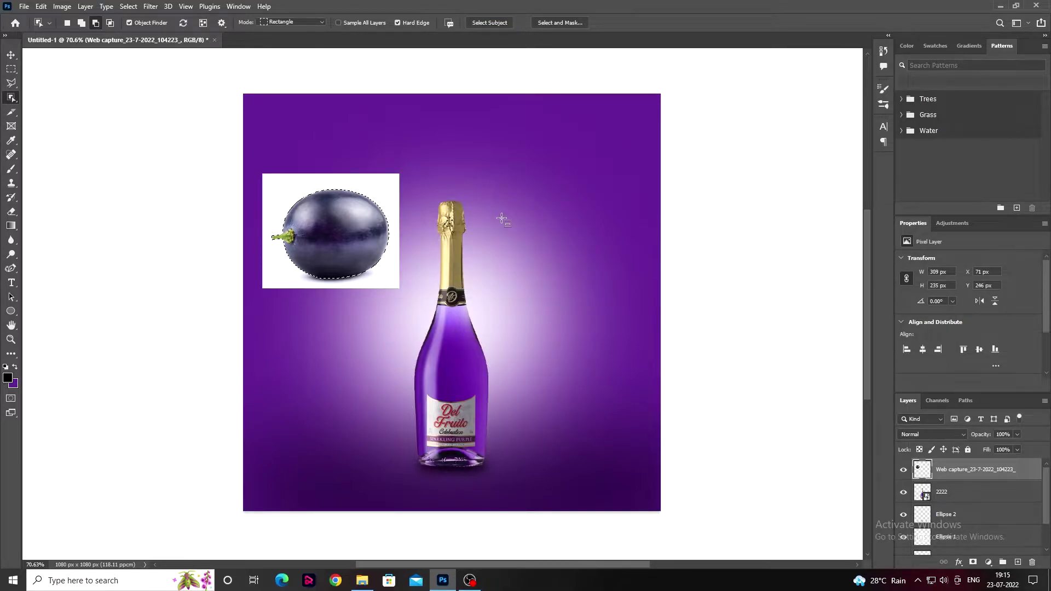
pyautogui.hotkey('ctrl', 'shift', 'i')
pyautogui.press('Delete')
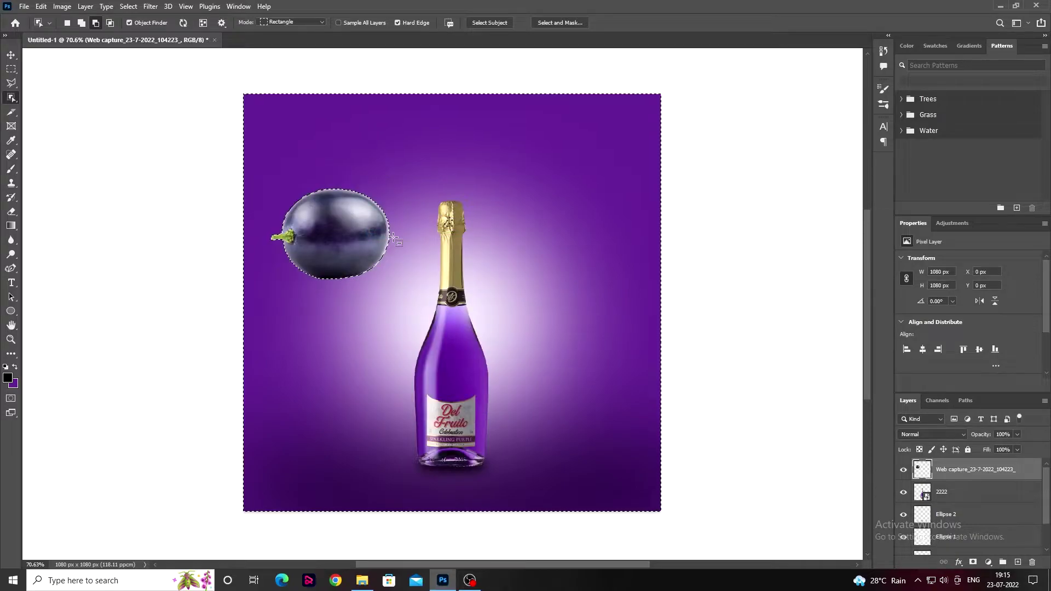
pyautogui.hotkey('ctrl', 'd')
# Shrink the grape and set it at the bottle's base.
pyautogui.press('v')
pyautogui.moveTo(295, 227); pyautogui.dragTo(370, 429)
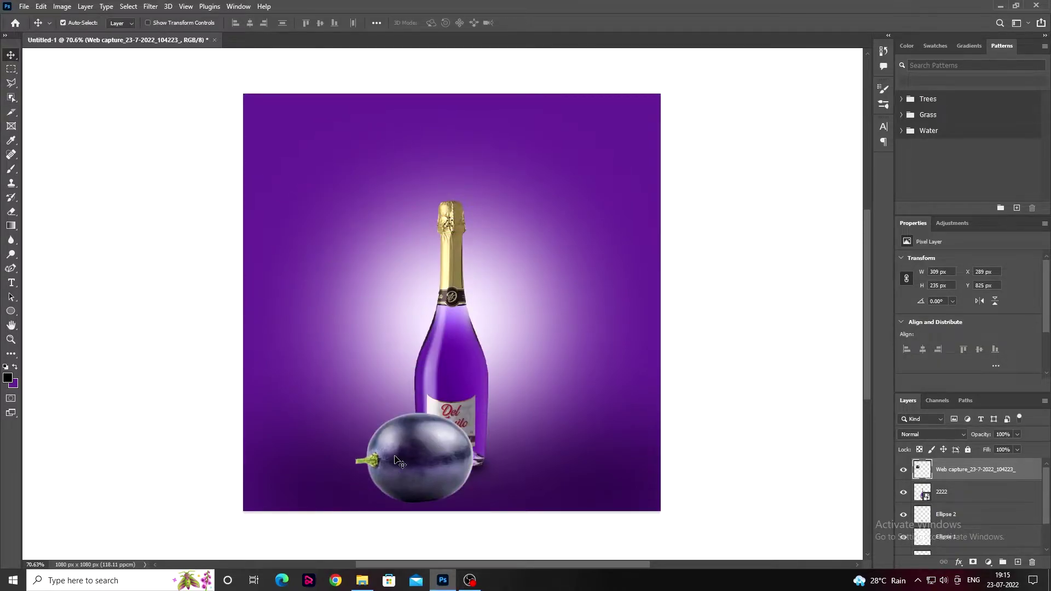
pyautogui.scroll(3, 394, 471)
pyautogui.hotkey('ctrl', 't')
pyautogui.moveTo(520, 370)
pyautogui.mouseDown()
pyautogui.moveTo(381, 475)
pyautogui.moveTo(440, 447)
pyautogui.mouseUp()
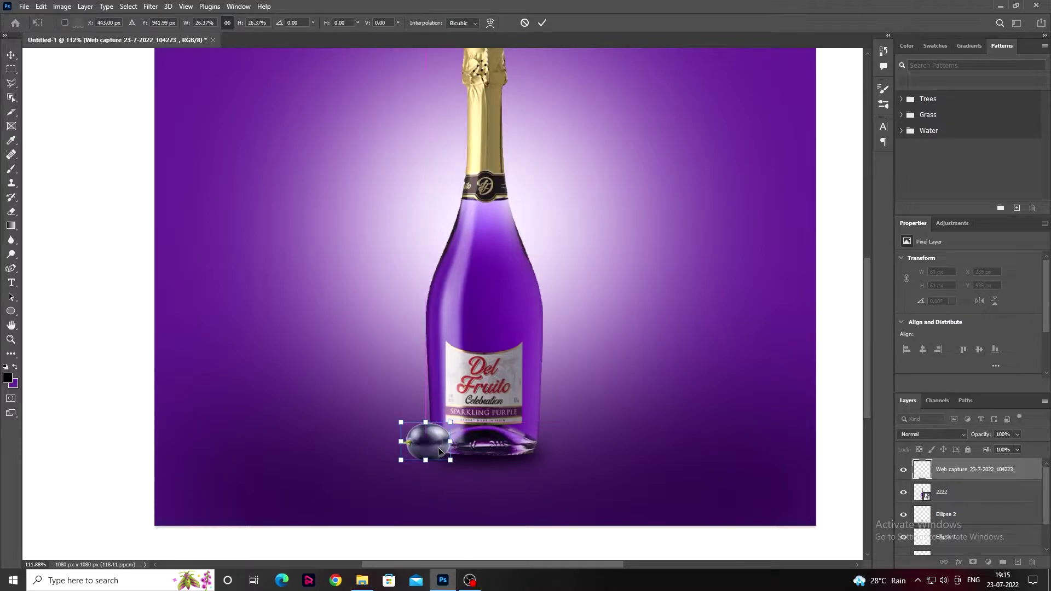
pyautogui.click(543, 23)
# Duplicate the grape and move the copy beside the first one.
pyautogui.scroll(2, 384, 438)
pyautogui.hotkey('ctrl', 'j')
pyautogui.moveTo(408, 424)
pyautogui.mouseDown()
pyautogui.moveTo(382, 442)
pyautogui.moveTo(377, 430)
pyautogui.moveTo(553, 438)
pyautogui.mouseUp()
pyautogui.hotkey('ctrl', 't')
# Add a horizontally flipped grape copy at the bottle's right base.
pyautogui.click(542, 23)
pyautogui.hotkey('ctrl', 'j')
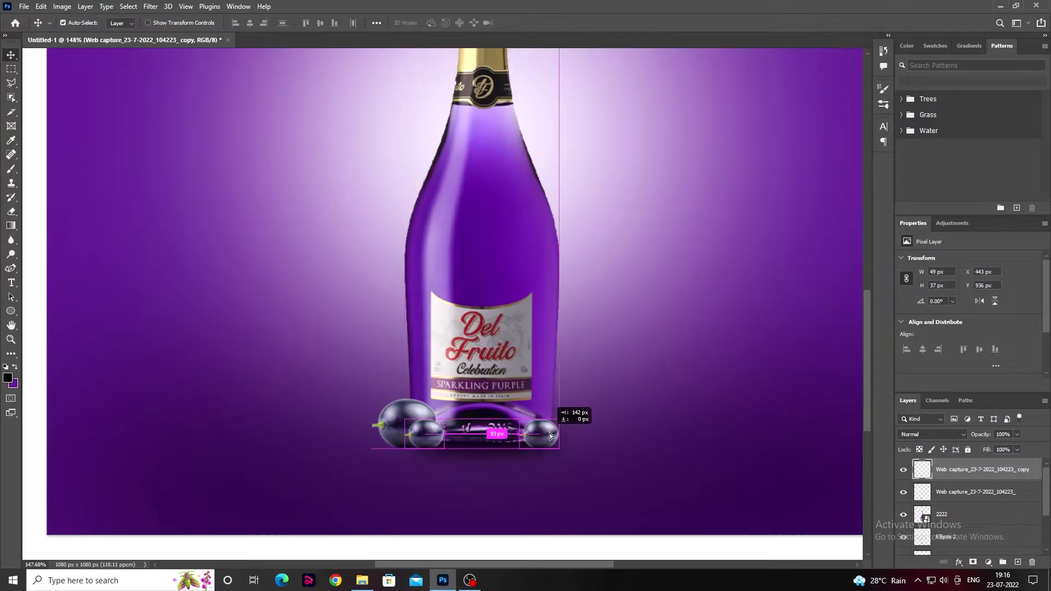
pyautogui.hotkey('ctrl', 't')
pyautogui.rightClick(553, 438)
pyautogui.click(570, 415)
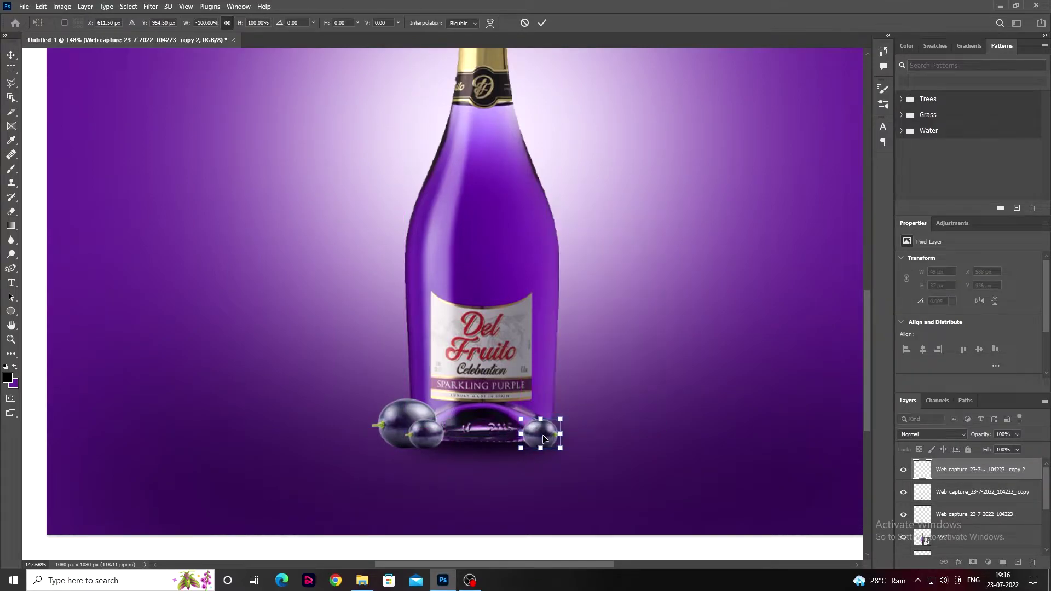
pyautogui.click(542, 23)
# Erase the green stems from the small and large grapes.
pyautogui.press('e')
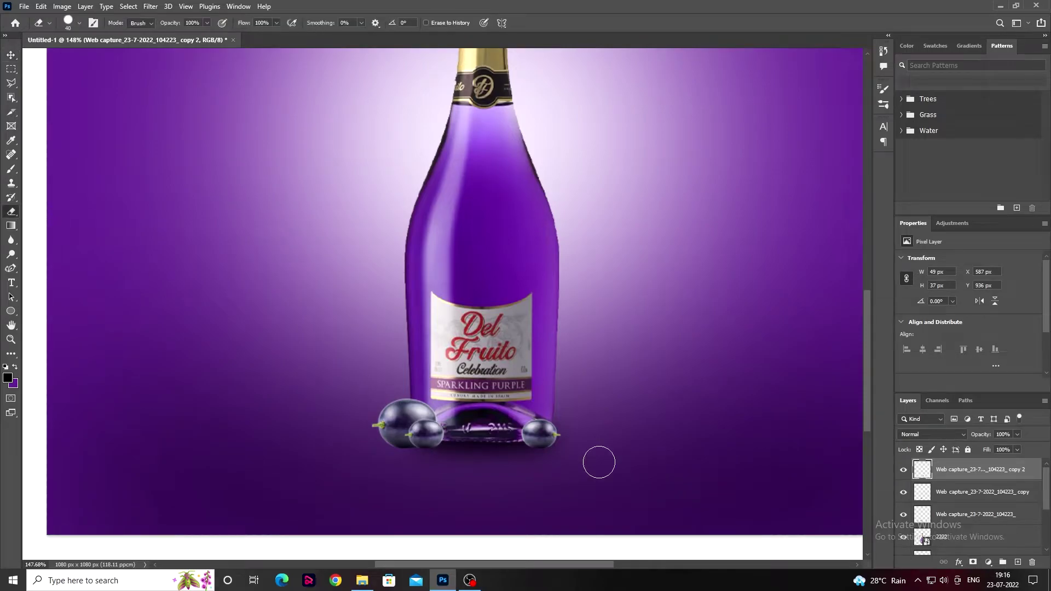
pyautogui.scroll(5, 599, 458)
pyautogui.moveTo(196, 443); pyautogui.dragTo(420, 455)
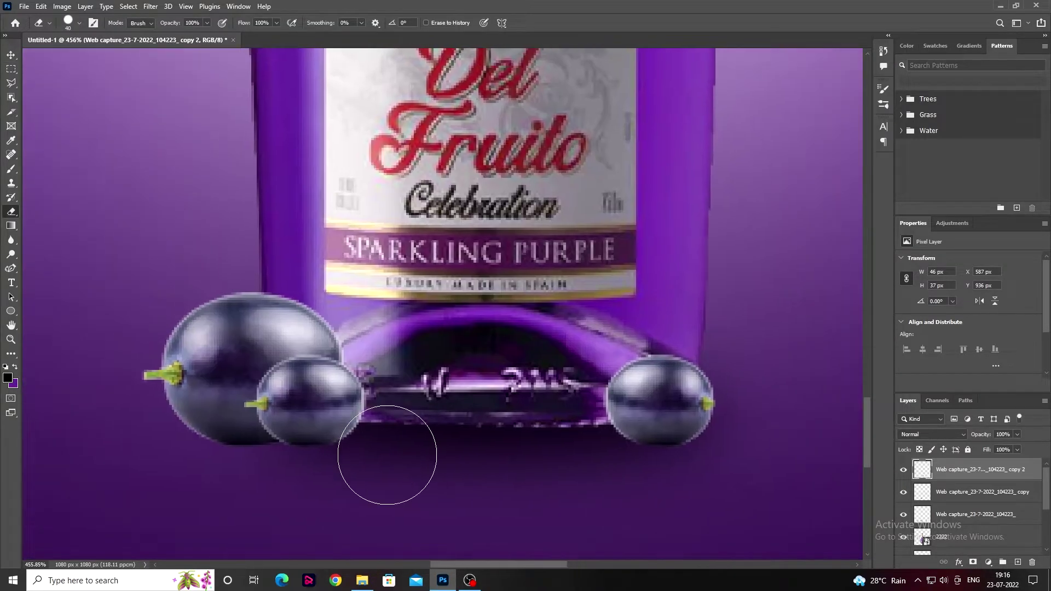
pyautogui.hotkey('alt', '[')
pyautogui.moveTo(275, 416); pyautogui.dragTo(206, 399)
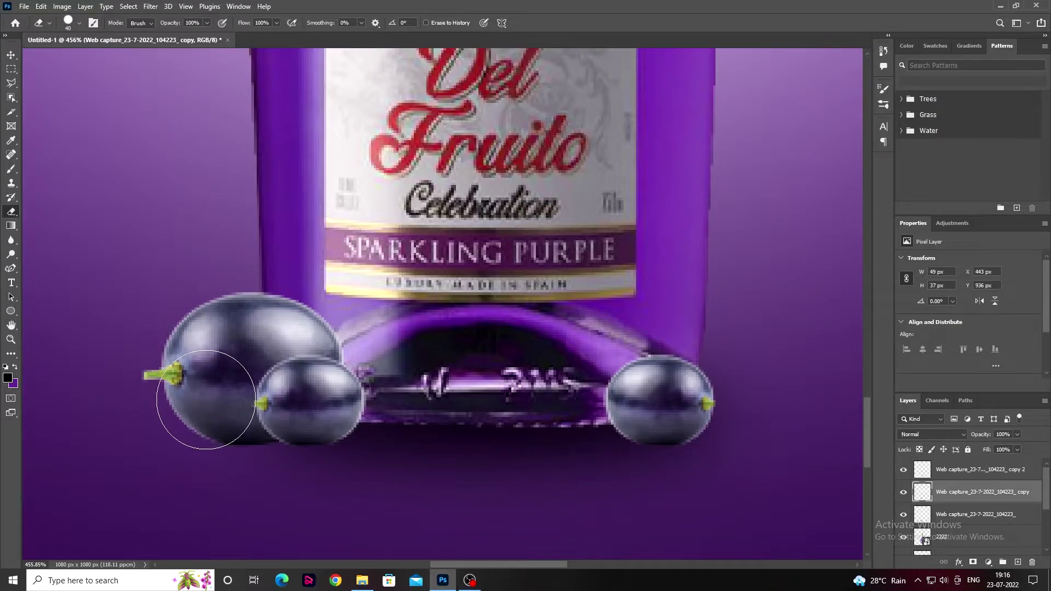
pyautogui.hotkey('alt', '[')
pyautogui.moveTo(105, 383); pyautogui.dragTo(129, 408)
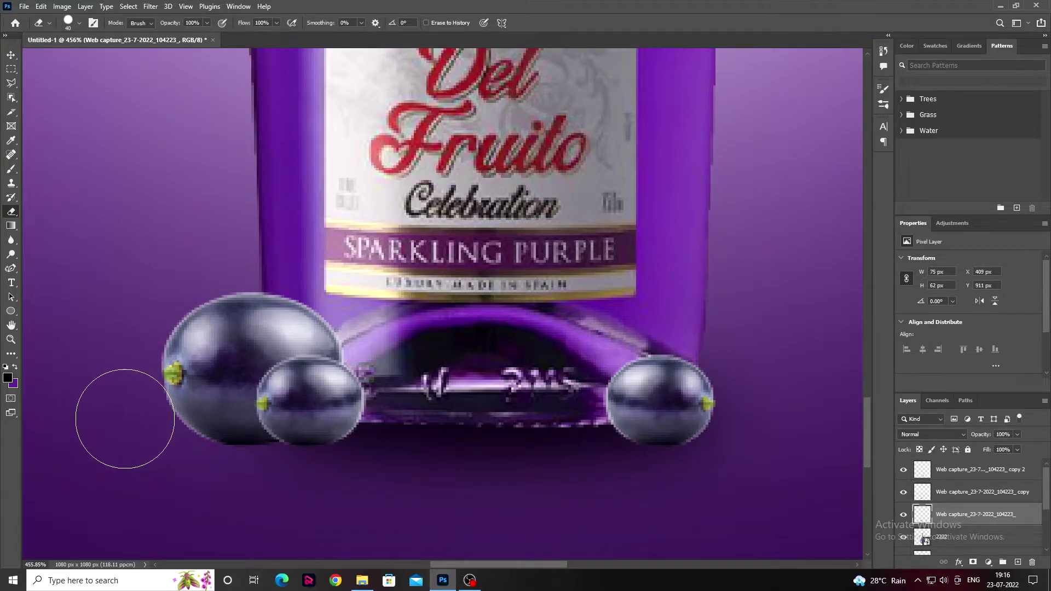
# Merge the three grape layers into a single layer.
pyautogui.press('v')
pyautogui.hotkey('ctrl', '0')
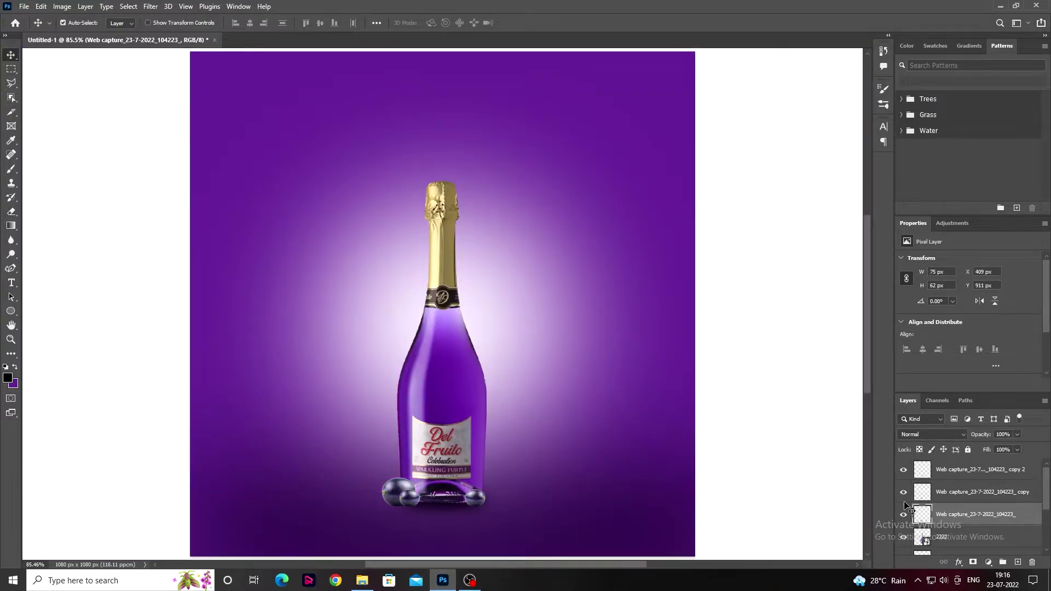
pyautogui.keyDown('shift'); pyautogui.click(963, 470); pyautogui.keyUp('shift')
pyautogui.rightClick(950, 477)
pyautogui.click(950, 333)
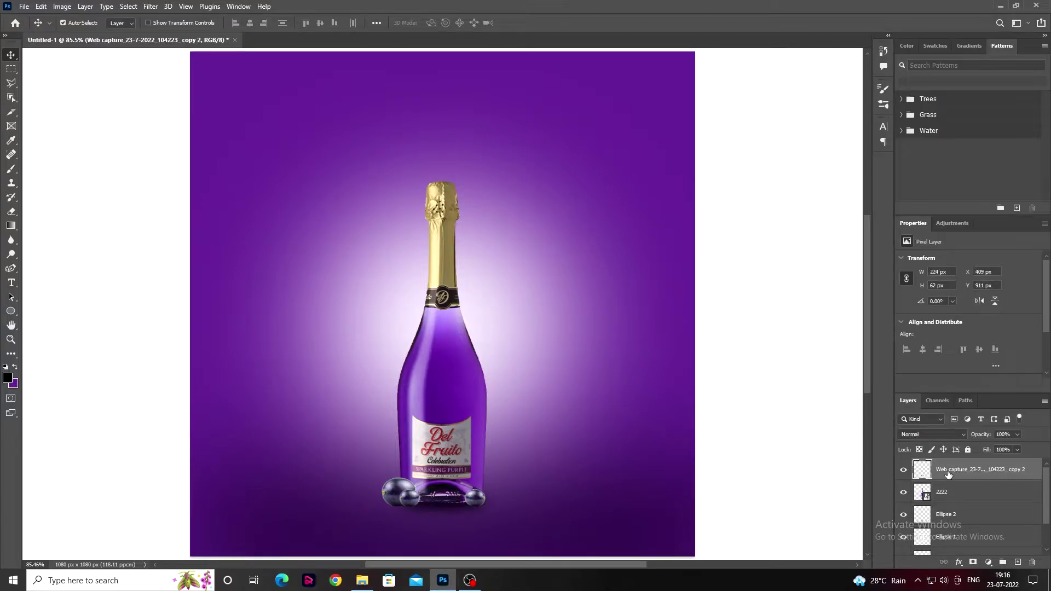
# Add a Brightness/Contrast adjustment clipped to the grapes, lowering their brightness.
pyautogui.click(952, 223)
pyautogui.click(909, 244)
pyautogui.click(968, 386)
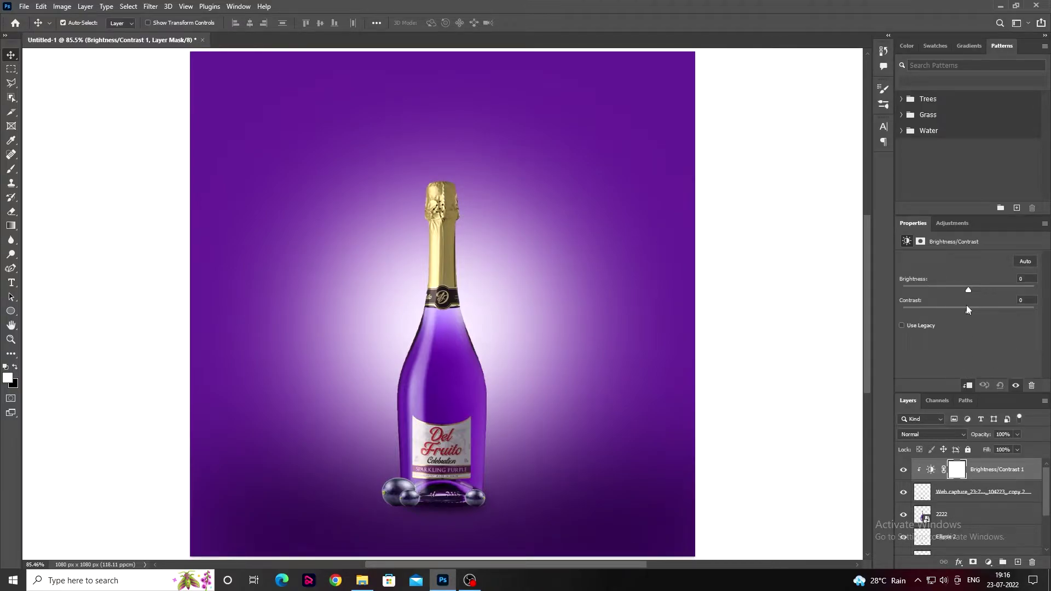
pyautogui.moveTo(968, 290); pyautogui.dragTo(942, 297)
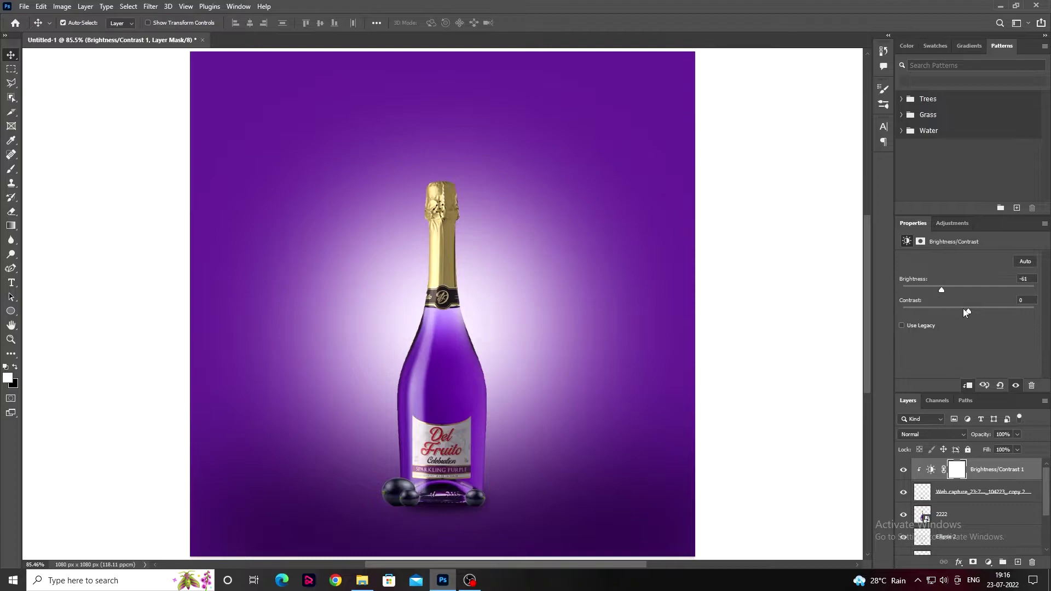
# Add a clipped Curves adjustment and select it together with the grape layer.
pyautogui.click(955, 223)
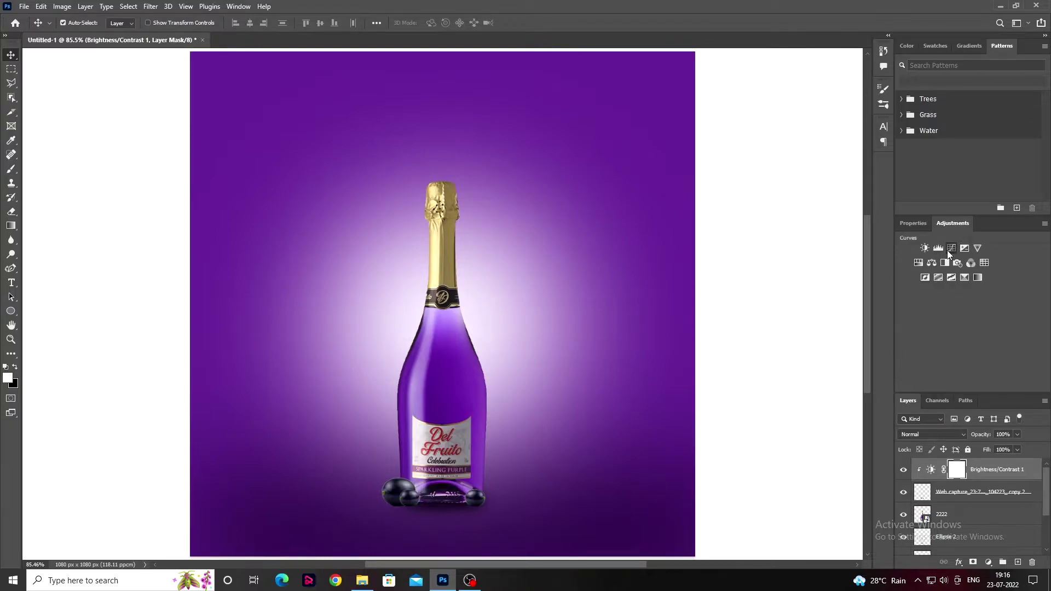
pyautogui.click(951, 248)
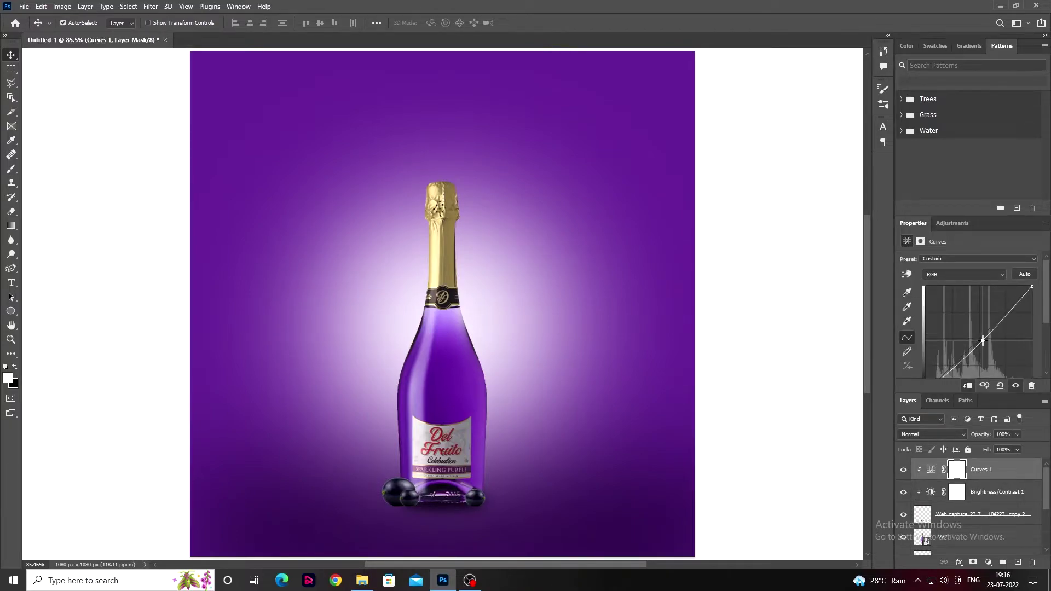
pyautogui.click(808, 428)
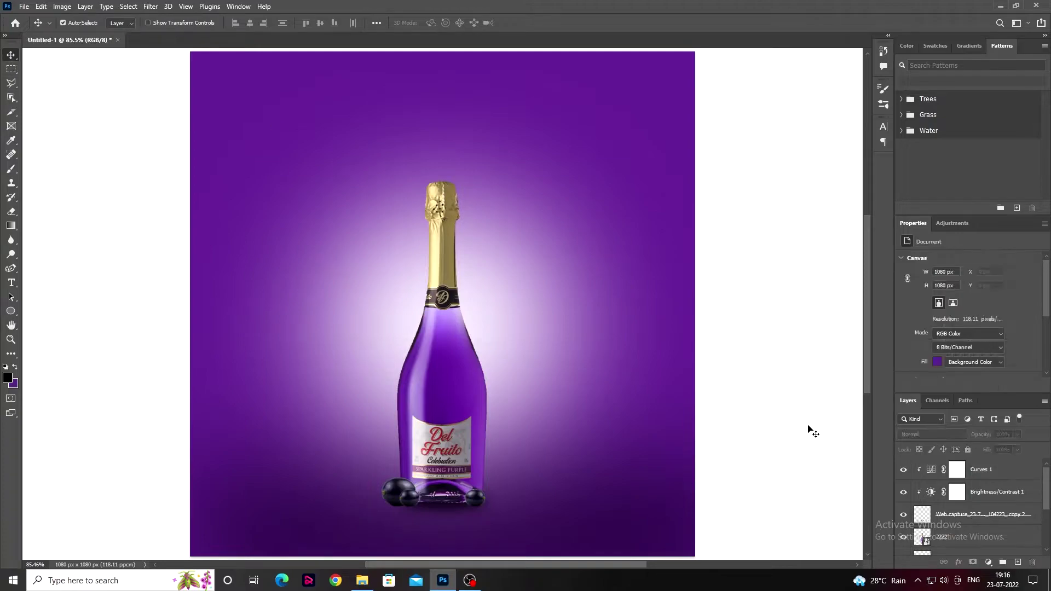
pyautogui.click(966, 518)
pyautogui.keyDown('shift'); pyautogui.click(953, 470); pyautogui.keyUp('shift')
# Group the grapes with their adjustments and shrink the leaf onto the bottle's shoulder.
pyautogui.hotkey('ctrl', 'g')
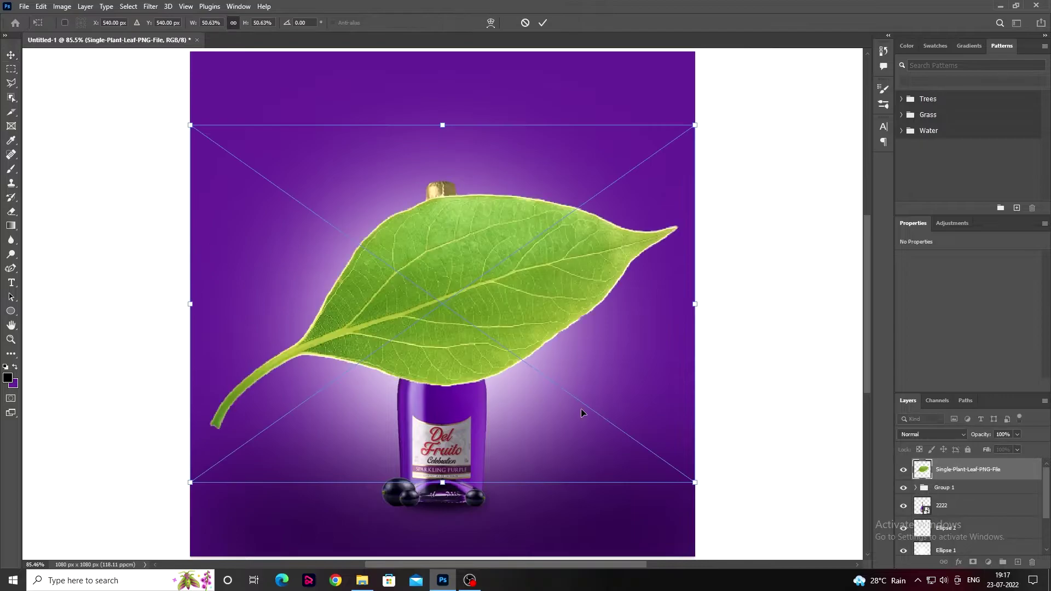
pyautogui.moveTo(582, 413)
pyautogui.mouseDown()
pyautogui.moveTo(512, 347)
pyautogui.moveTo(370, 255)
pyautogui.mouseUp()
pyautogui.moveTo(307, 214); pyautogui.dragTo(442, 342)
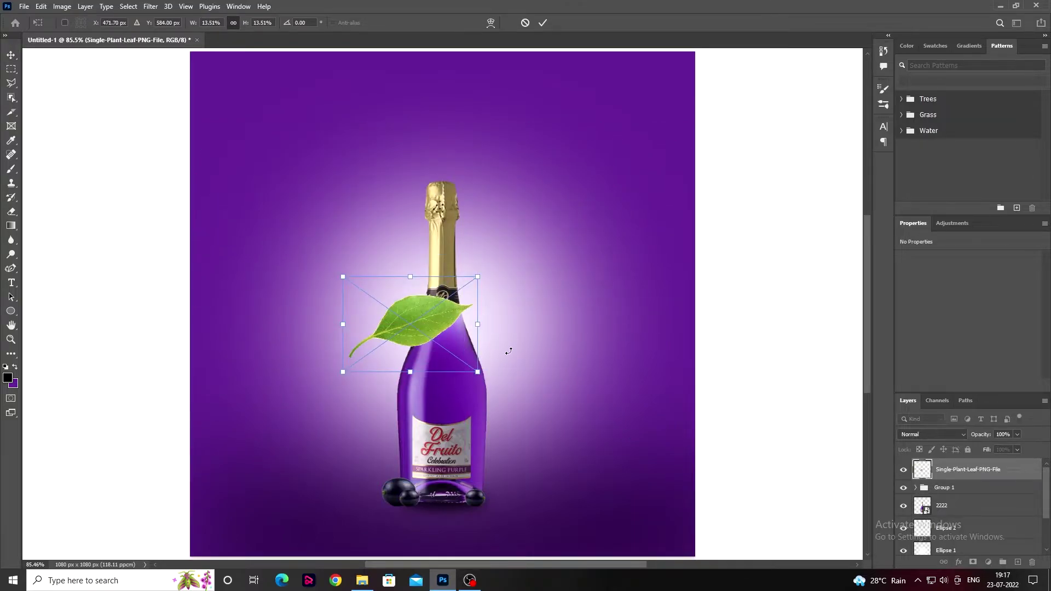
# Rotate the leaf to about 151°, nudge it left and add a layer mask.
pyautogui.moveTo(509, 351); pyautogui.dragTo(216, 317)
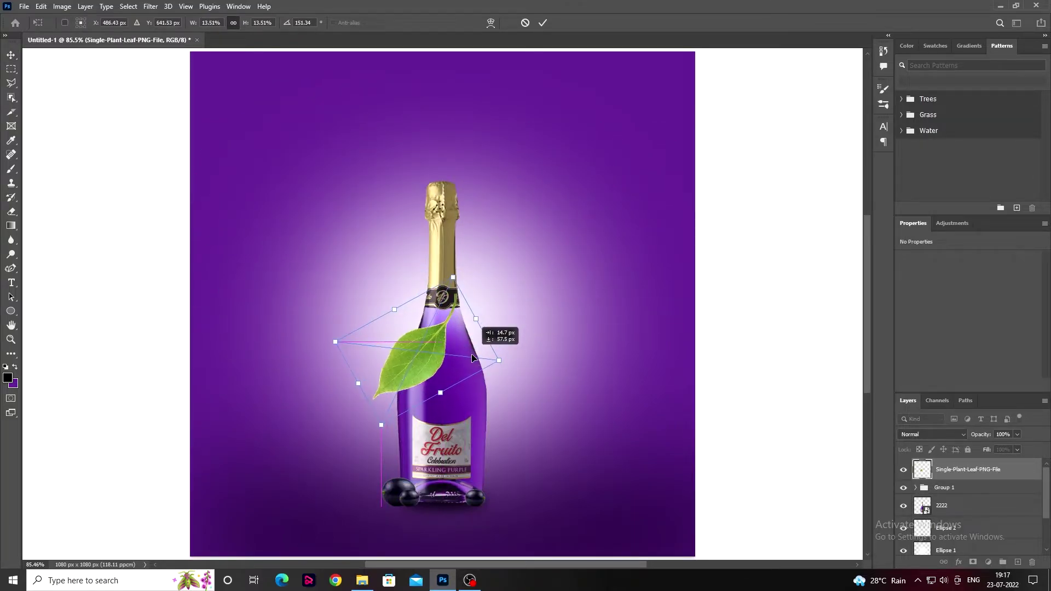
pyautogui.moveTo(516, 343); pyautogui.dragTo(474, 350)
pyautogui.scroll(3, 474, 350)
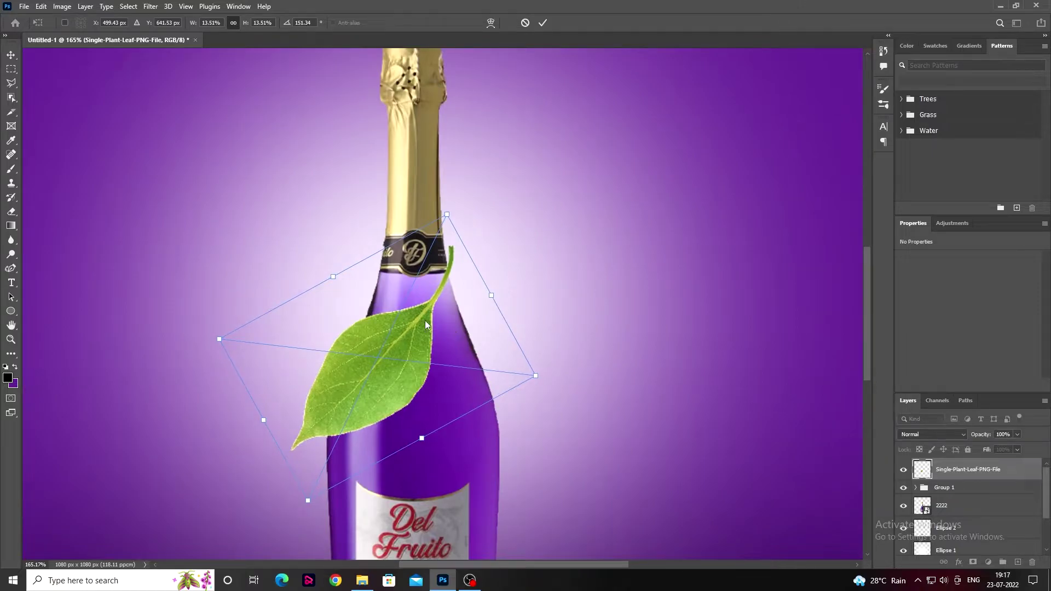
pyautogui.click(543, 22)
pyautogui.moveTo(383, 349); pyautogui.dragTo(395, 372)
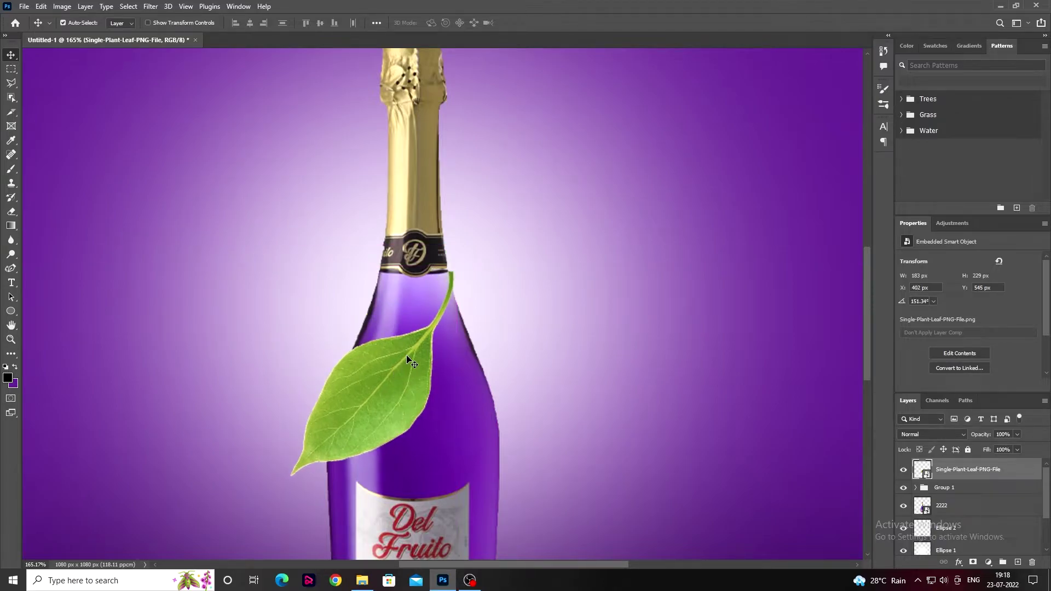
pyautogui.click(973, 562)
pyautogui.scroll(3, 432, 298)
# Switch to a much smaller Brush at 100% opacity and flow.
pyautogui.press('b')
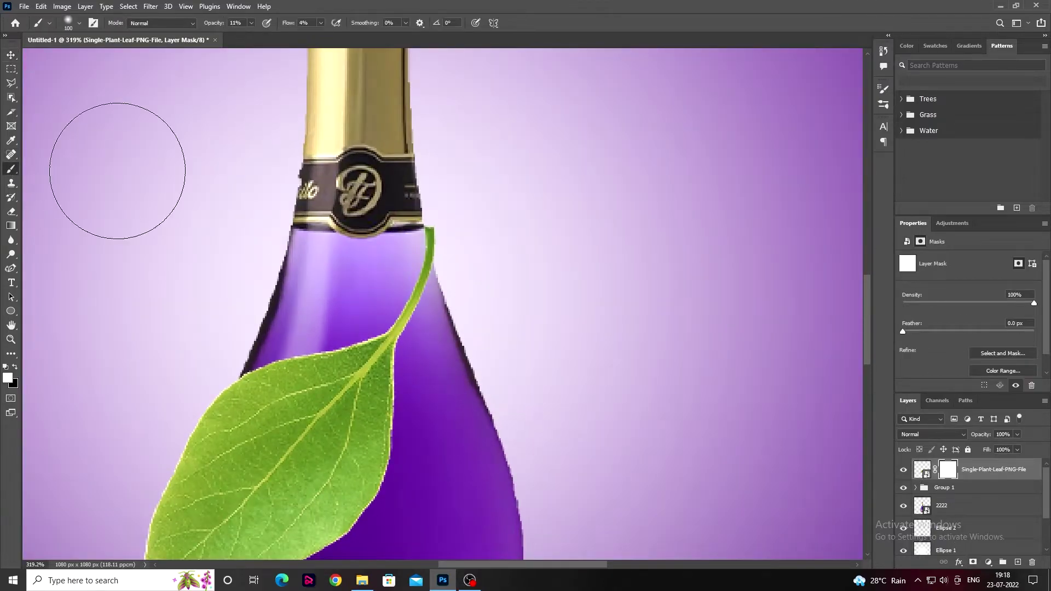
pyautogui.rightClick(575, 251)
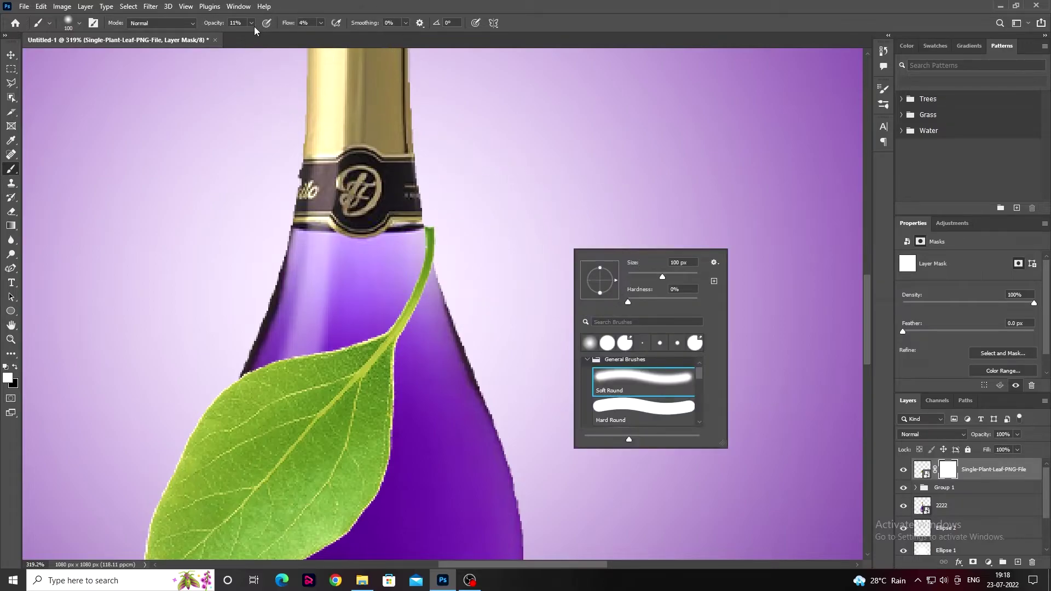
pyautogui.press('0')
pyautogui.hotkey('shift', '0')
pyautogui.press('[')
pyautogui.press('[')
pyautogui.press('[')
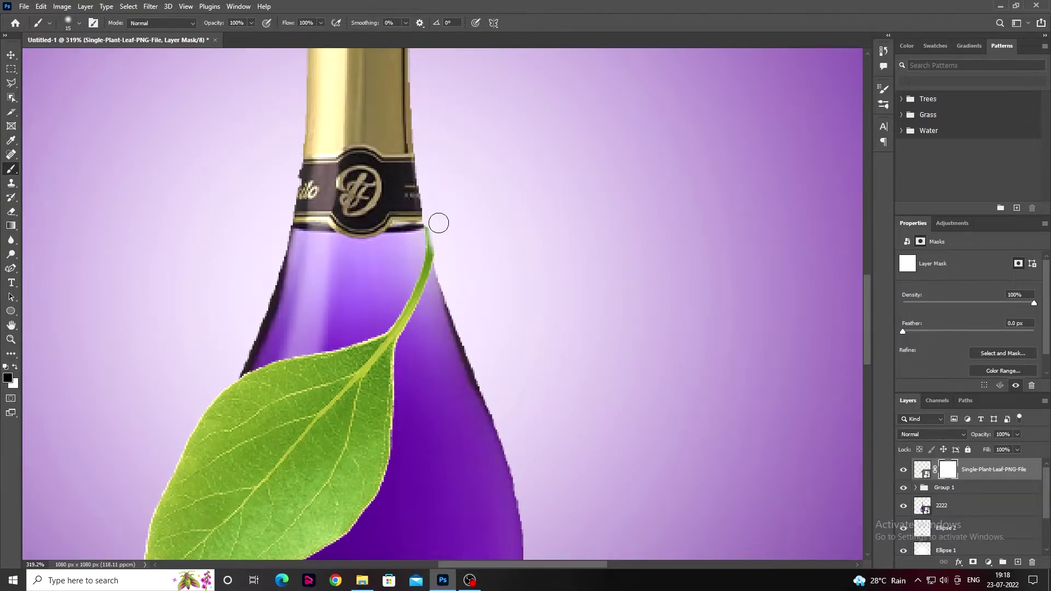
# Target the leaf's image and lower the brush to 9% opacity and 8% flow for the stem.
pyautogui.scroll(-2, 474, 285)
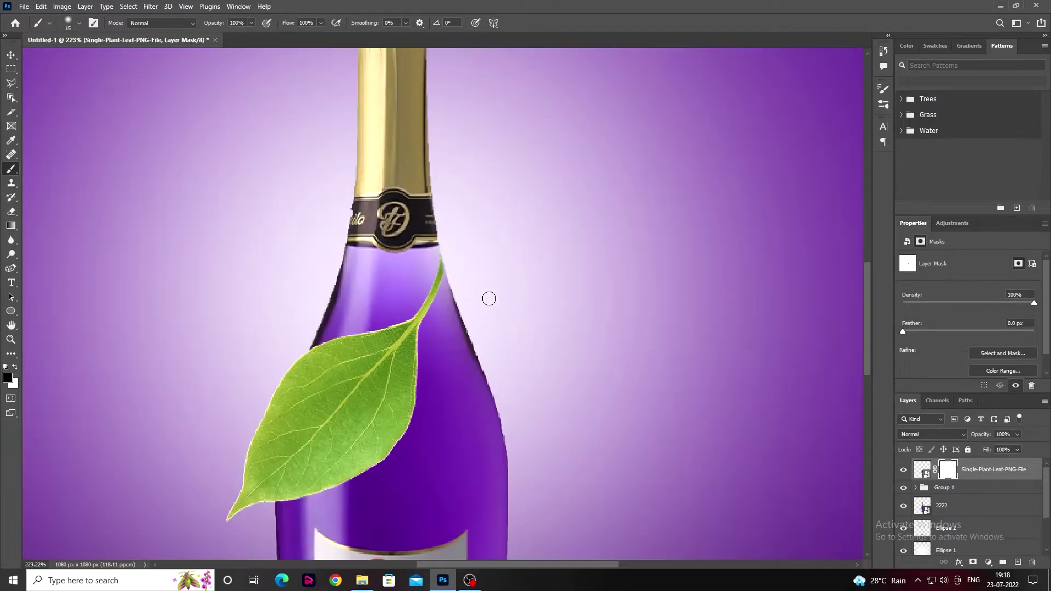
pyautogui.scroll(1, 487, 298)
pyautogui.scroll(2, 453, 272)
pyautogui.click(922, 469)
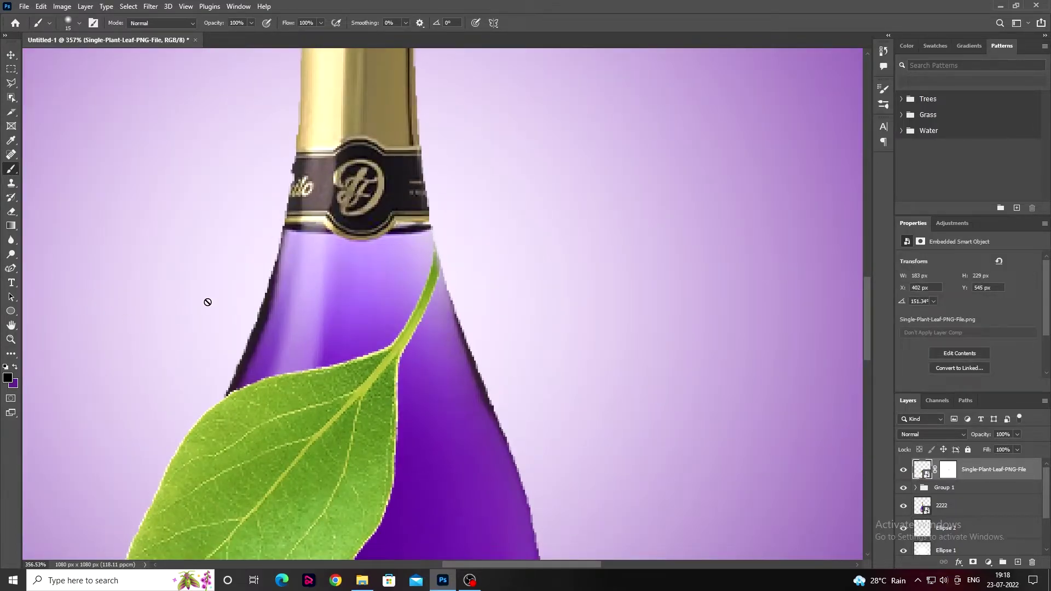
pyautogui.moveTo(206, 38); pyautogui.dragTo(204, 37)
pyautogui.click(321, 23)
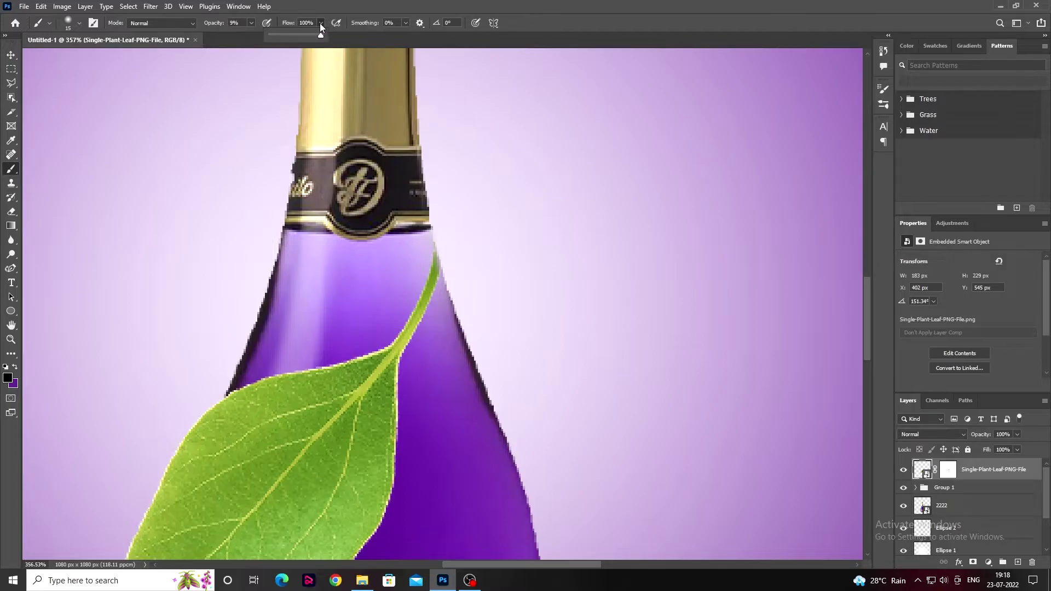
pyautogui.rightClick(980, 476)
# Fit the whole ad on screen to review the touched-up stem.
pyautogui.scroll(3, 499, 279)
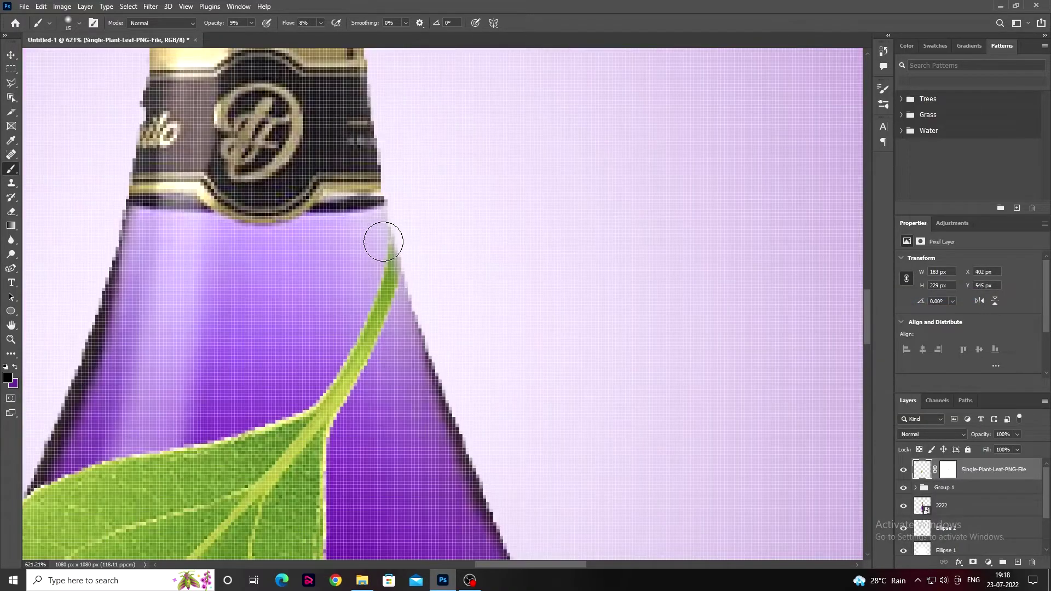
pyautogui.scroll(-3, 509, 428)
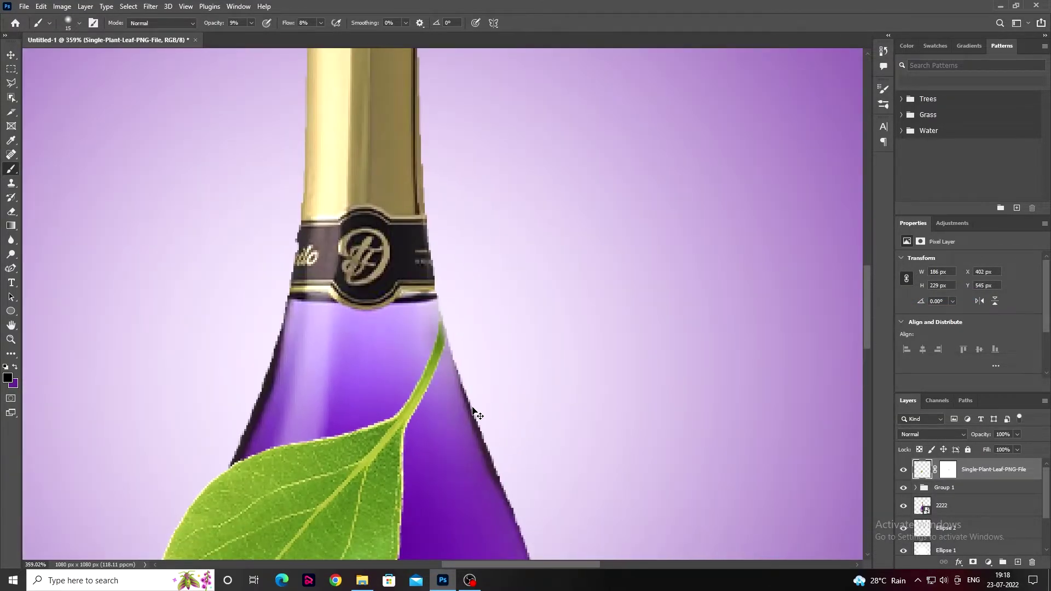
pyautogui.scroll(3, 471, 398)
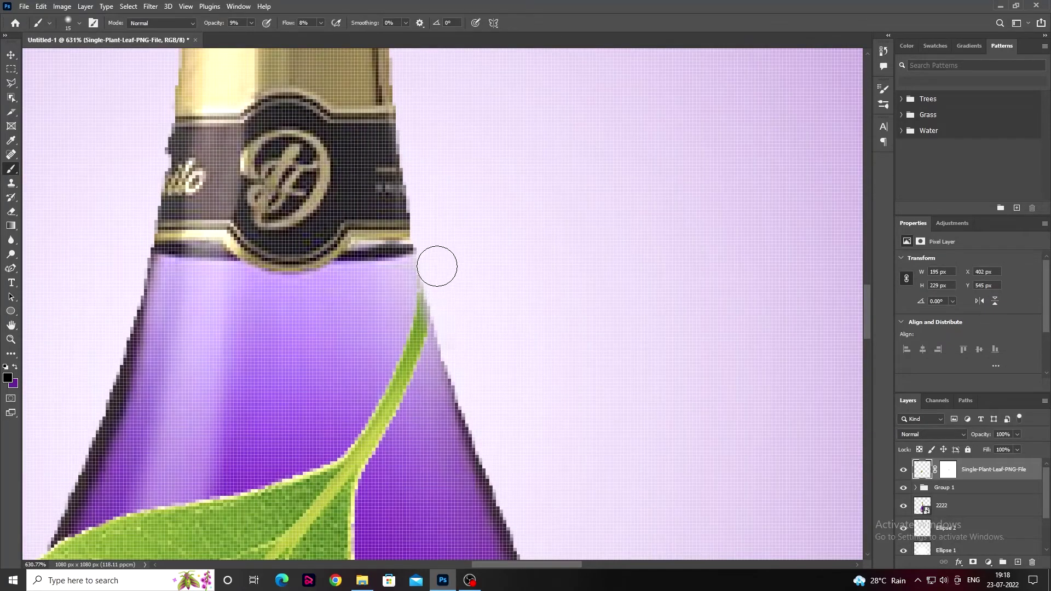
pyautogui.hotkey('ctrl', '0')
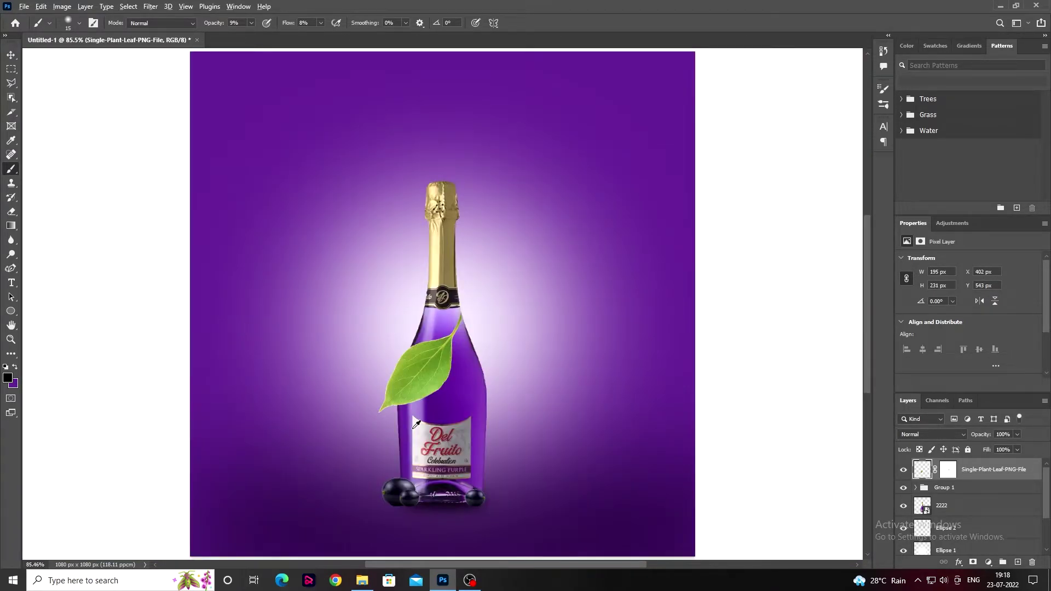
pyautogui.scroll(-2, 416, 424)
# Add a Brightness/Contrast adjustment clipped to the leaf and raise its brightness.
pyautogui.click(952, 223)
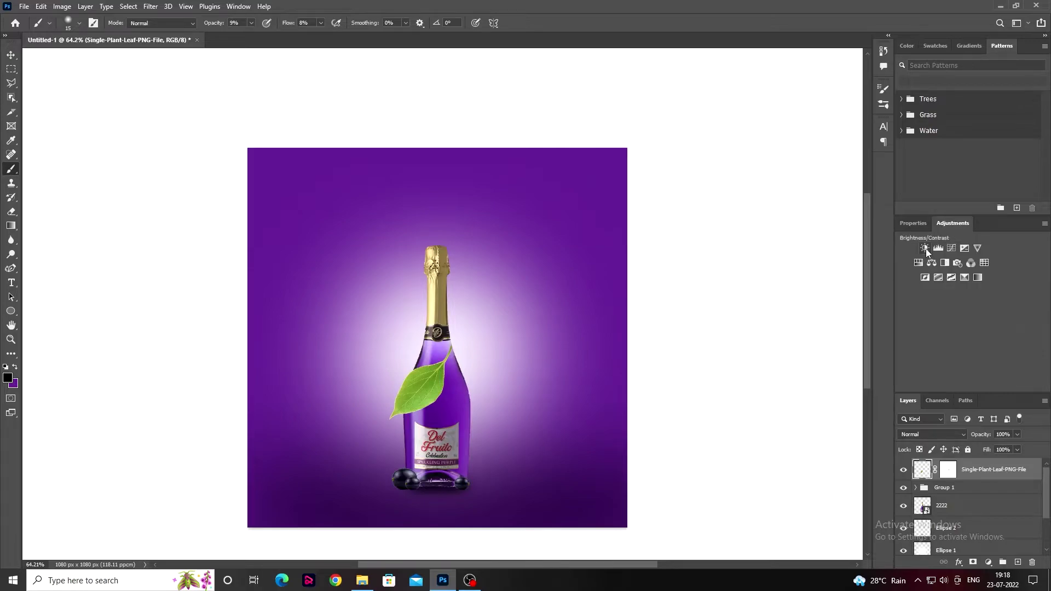
pyautogui.click(925, 249)
pyautogui.click(968, 385)
pyautogui.moveTo(968, 289)
pyautogui.mouseDown()
pyautogui.moveTo(1036, 320)
pyautogui.moveTo(904, 318)
pyautogui.mouseUp()
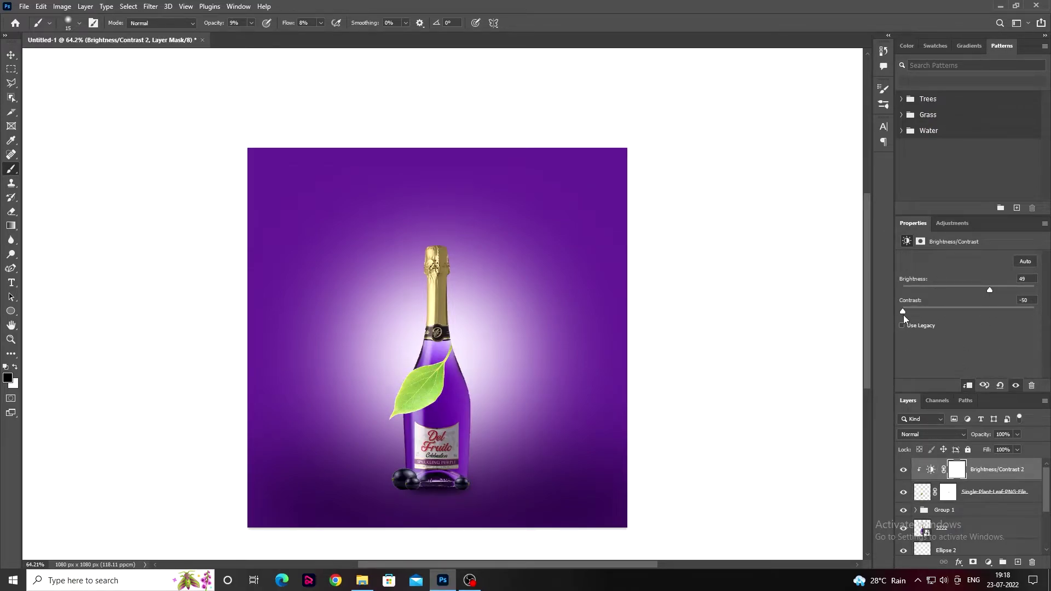
pyautogui.moveTo(986, 289)
pyautogui.mouseDown()
pyautogui.moveTo(1049, 317)
pyautogui.moveTo(973, 313)
pyautogui.moveTo(974, 291)
pyautogui.moveTo(986, 293)
pyautogui.mouseUp()
# Try a clipped Curves adjustment that darkens the leaf, then delete it.
pyautogui.click(953, 222)
pyautogui.click(951, 248)
pyautogui.moveTo(984, 328)
pyautogui.mouseDown()
pyautogui.moveTo(980, 357)
pyautogui.moveTo(950, 372)
pyautogui.moveTo(926, 349)
pyautogui.mouseUp()
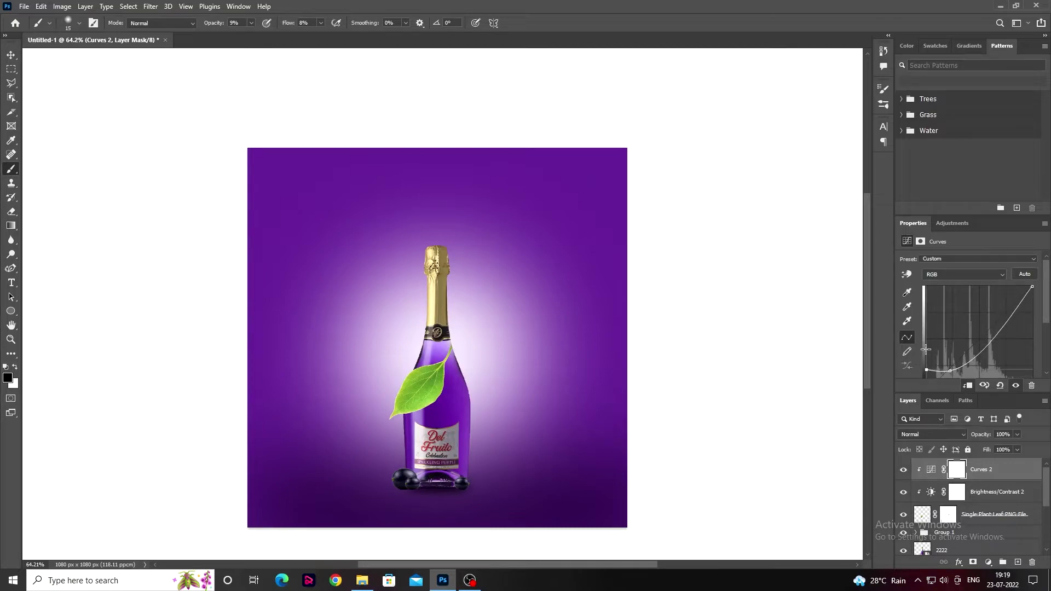
pyautogui.moveTo(1032, 287); pyautogui.dragTo(1032, 288)
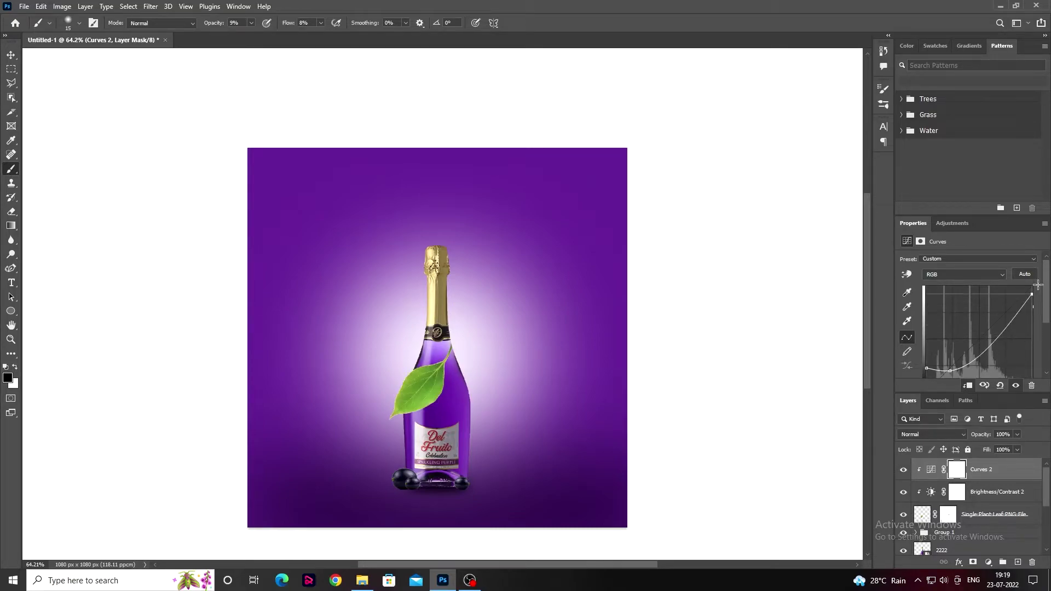
pyautogui.moveTo(922, 366); pyautogui.dragTo(926, 315)
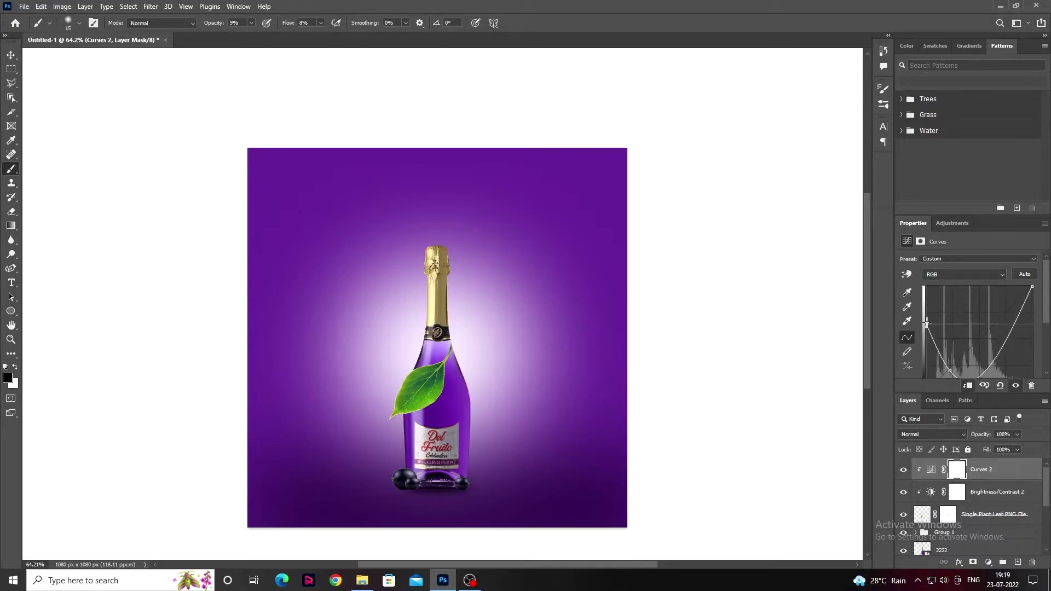
pyautogui.click(1030, 386)
pyautogui.press('Return')
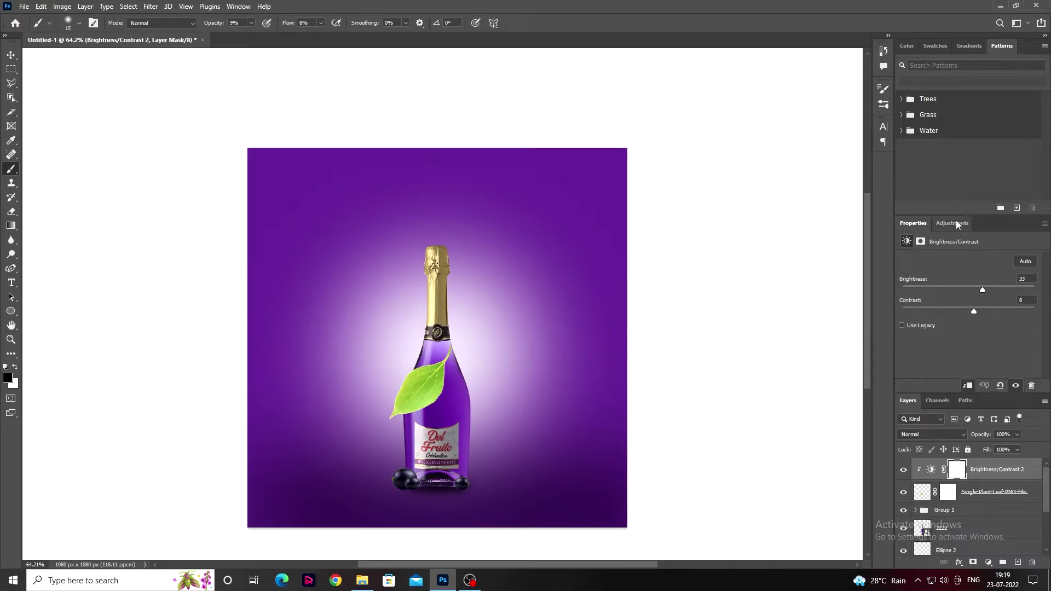
# Add a fresh Curves adjustment clipped to the leaf, sliding the black point right to deepen shadows.
pyautogui.click(953, 223)
pyautogui.click(933, 244)
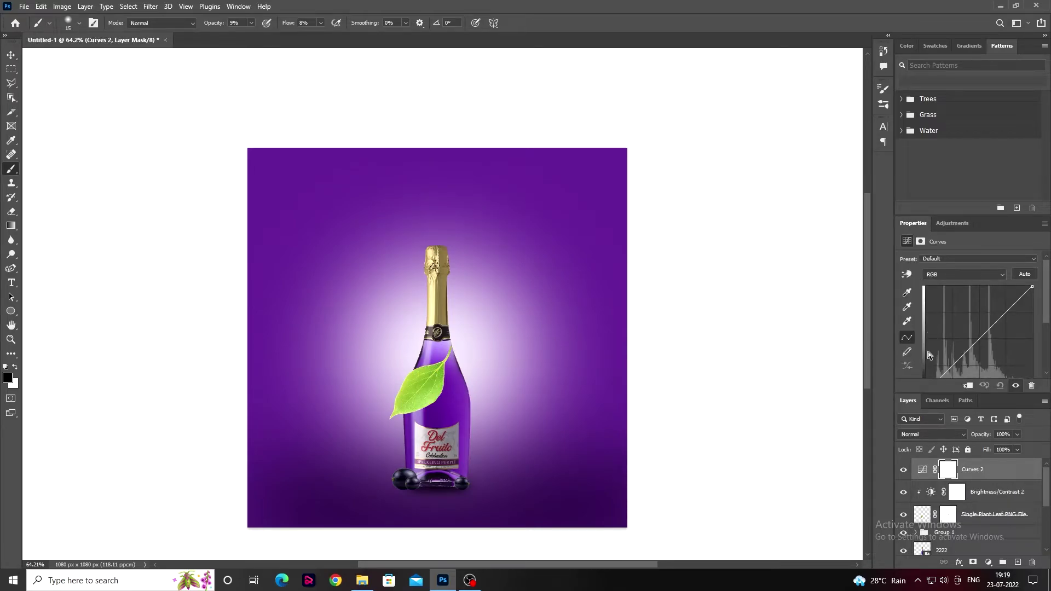
pyautogui.moveTo(928, 354); pyautogui.dragTo(927, 374)
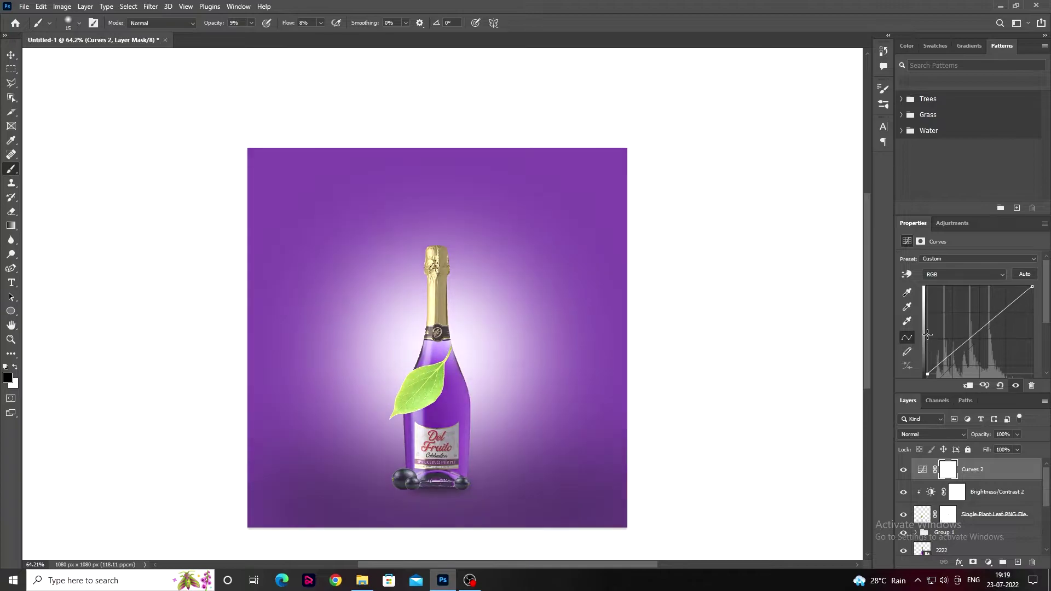
pyautogui.click(968, 385)
pyautogui.moveTo(940, 364); pyautogui.dragTo(929, 325)
pyautogui.moveTo(1032, 287); pyautogui.dragTo(1030, 291)
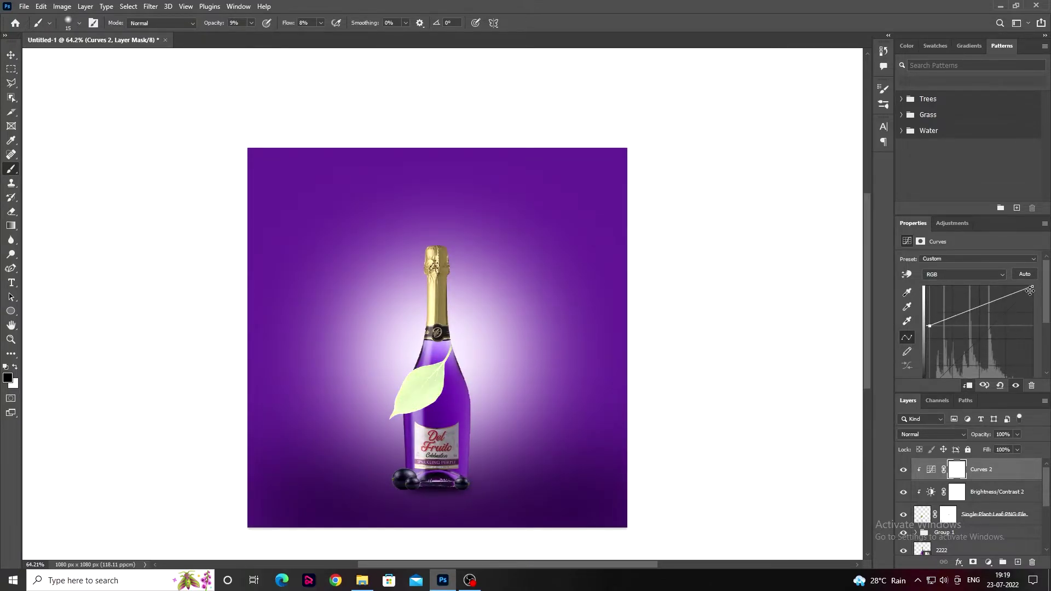
pyautogui.hotkey('ctrl', 'z')
pyautogui.hotkey('ctrl', 'z')
pyautogui.hotkey('ctrl', 'z')
pyautogui.hotkey('ctrl', 'z')
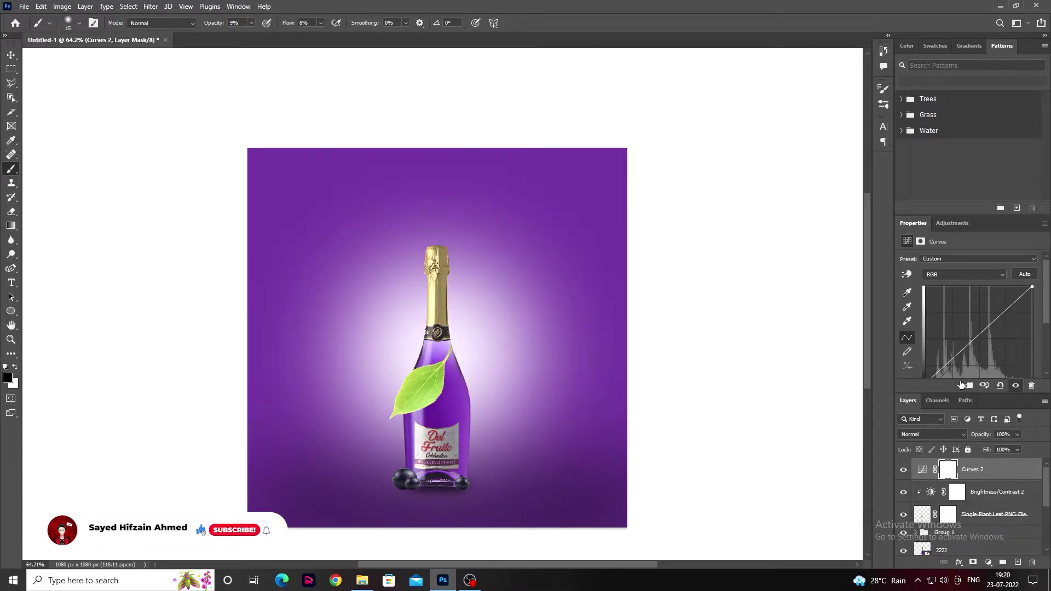
pyautogui.click(968, 386)
pyautogui.moveTo(925, 378); pyautogui.dragTo(953, 380)
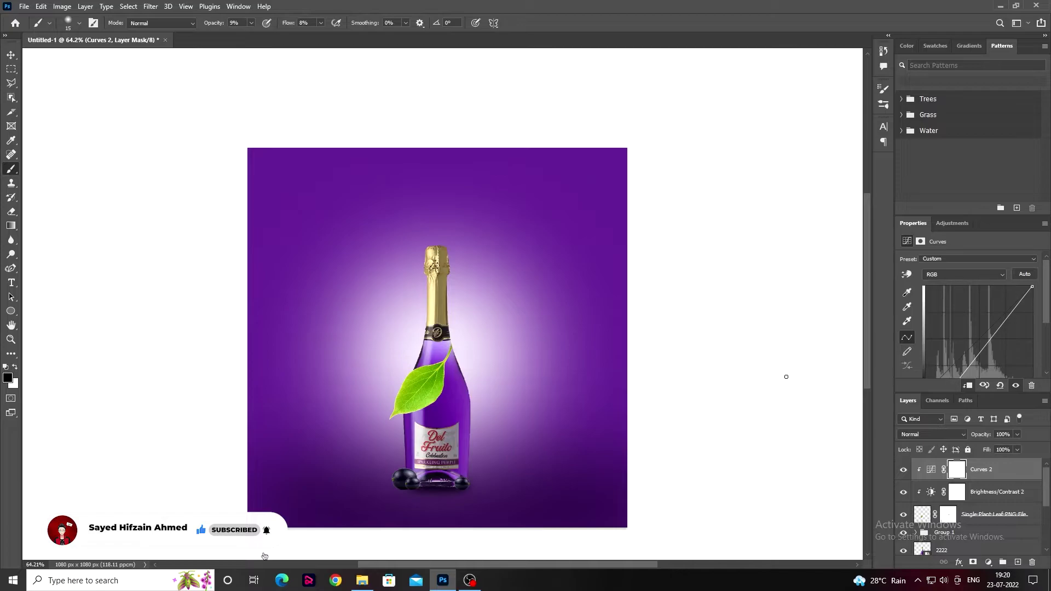
pyautogui.scroll(2, 468, 380)
# Load the leaf's selection, contract it by 2 pixels, invert it, then deselect.
pyautogui.keyDown('ctrl'); pyautogui.click(923, 514); pyautogui.keyUp('ctrl')
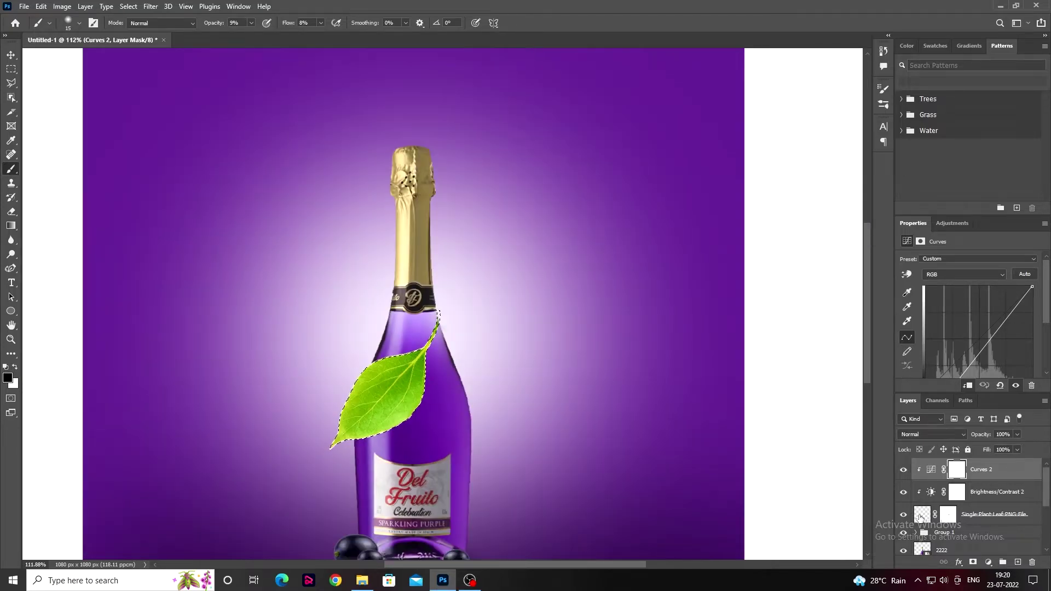
pyautogui.click(124, 8)
pyautogui.click(263, 202)
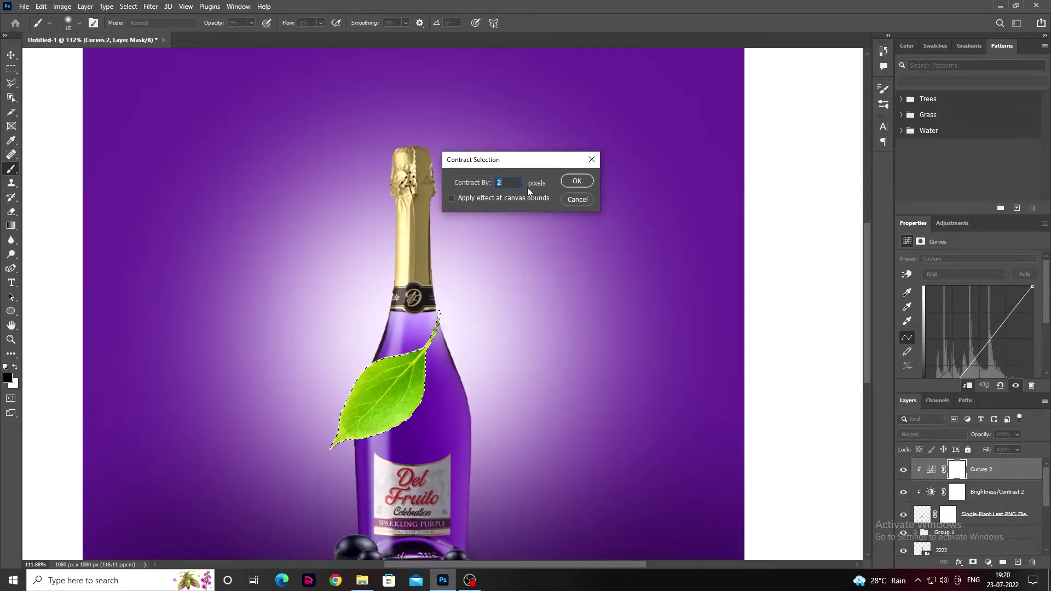
pyautogui.press('Return')
pyautogui.click(129, 6)
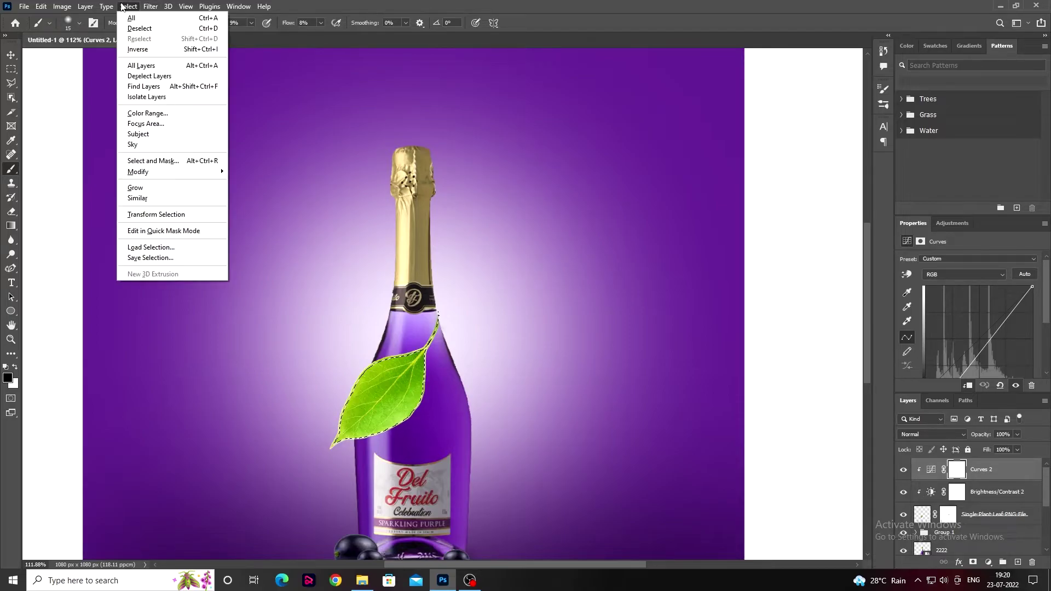
pyautogui.click(148, 54)
pyautogui.hotkey('ctrl', 'd')
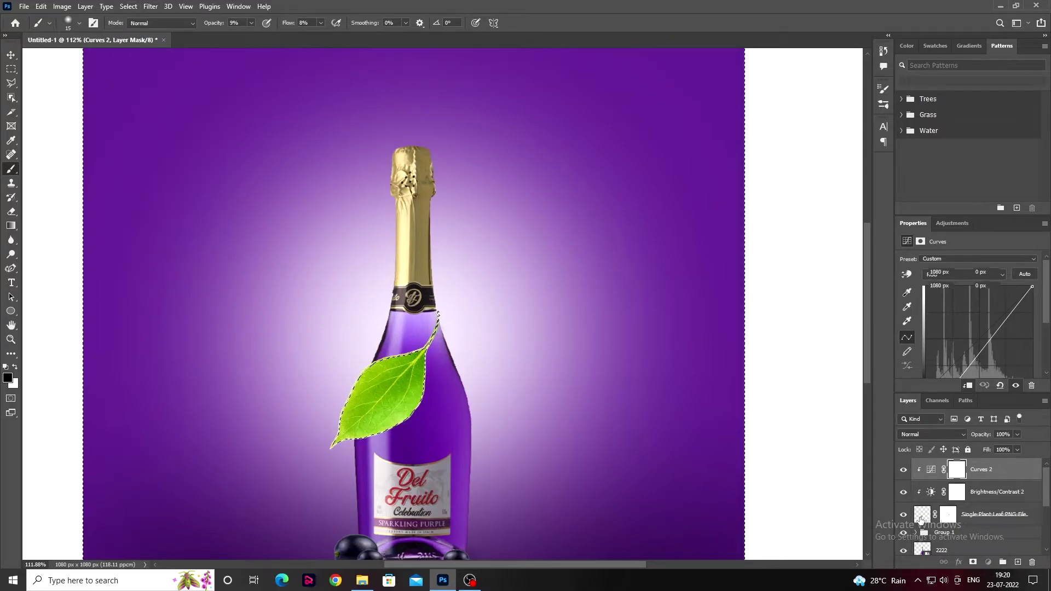
# Group the leaf with its Curves and Brightness/Contrast layers and name the group 'leave'.
pyautogui.click(921, 515)
pyautogui.scroll(-1, 584, 451)
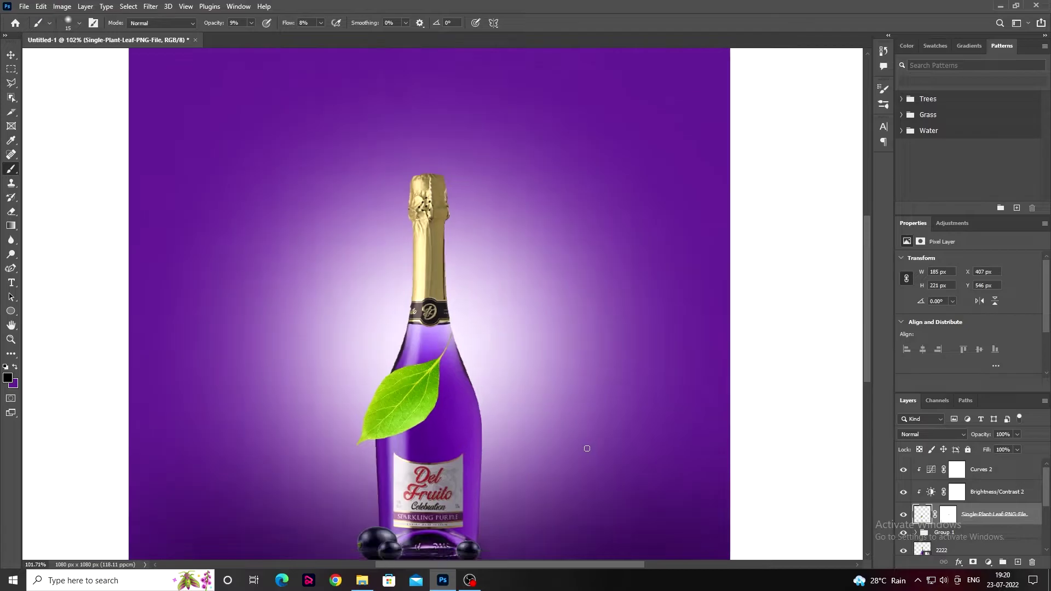
pyautogui.scroll(-1, 584, 451)
pyautogui.scroll(1, 583, 451)
pyautogui.click(9, 55)
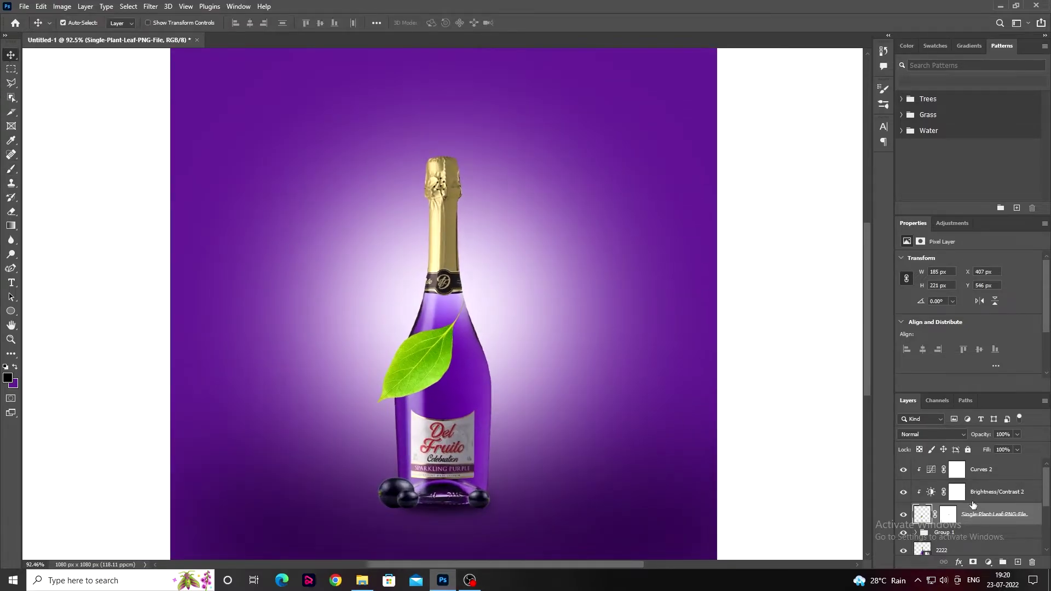
pyautogui.click(976, 481)
pyautogui.click(1004, 563)
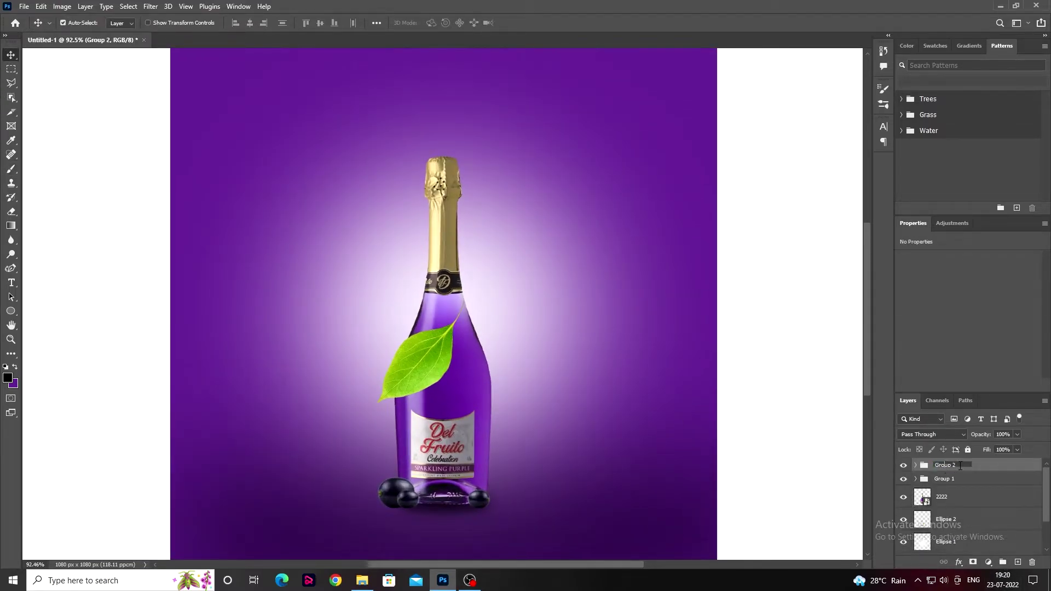
pyautogui.write('leave')
# Duplicate the leaf, then shrink and rotate the copy onto the left grape.
pyautogui.click(916, 465)
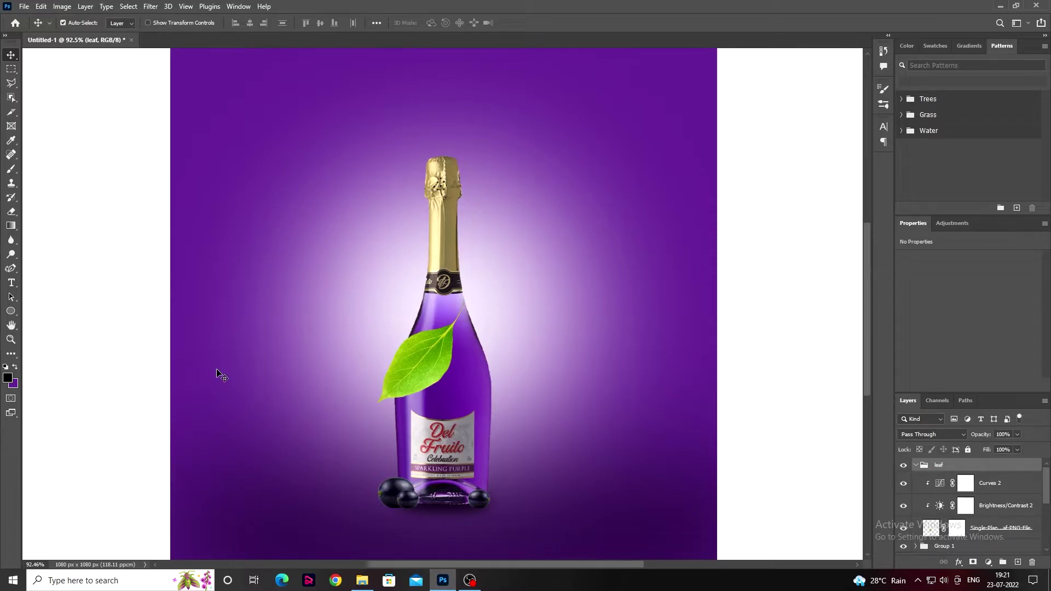
pyautogui.scroll(5, 425, 430)
pyautogui.moveTo(399, 277); pyautogui.dragTo(417, 432)
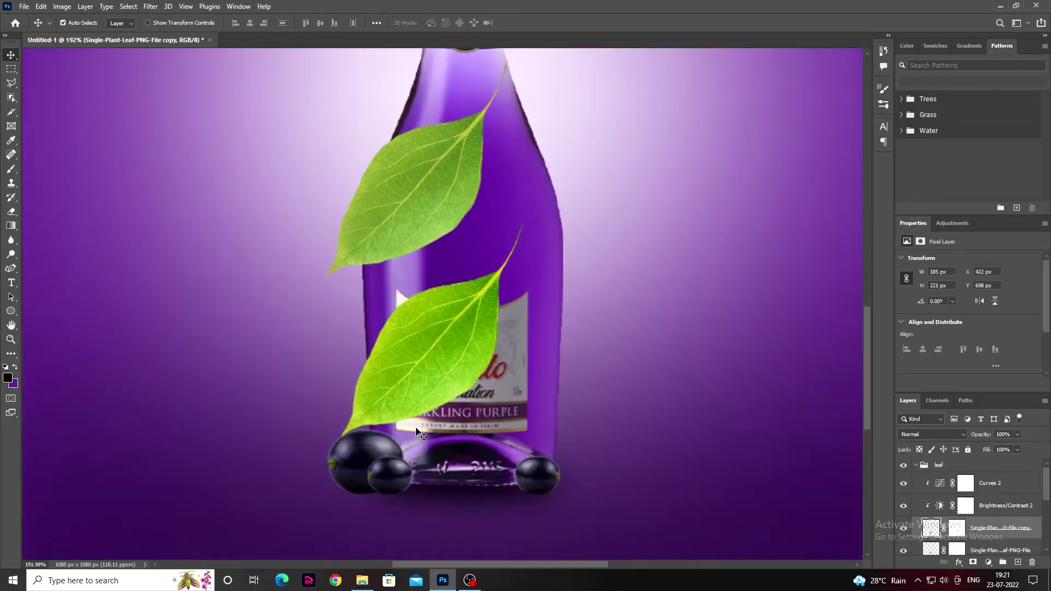
pyautogui.hotkey('ctrl', 't')
pyautogui.moveTo(570, 400)
pyautogui.mouseDown()
pyautogui.moveTo(575, 227)
pyautogui.moveTo(500, 404)
pyautogui.moveTo(411, 383)
pyautogui.moveTo(369, 444)
pyautogui.moveTo(390, 361)
pyautogui.mouseUp()
pyautogui.scroll(3, 392, 460)
pyautogui.moveTo(349, 390); pyautogui.dragTo(365, 429)
pyautogui.moveTo(416, 350); pyautogui.dragTo(465, 316)
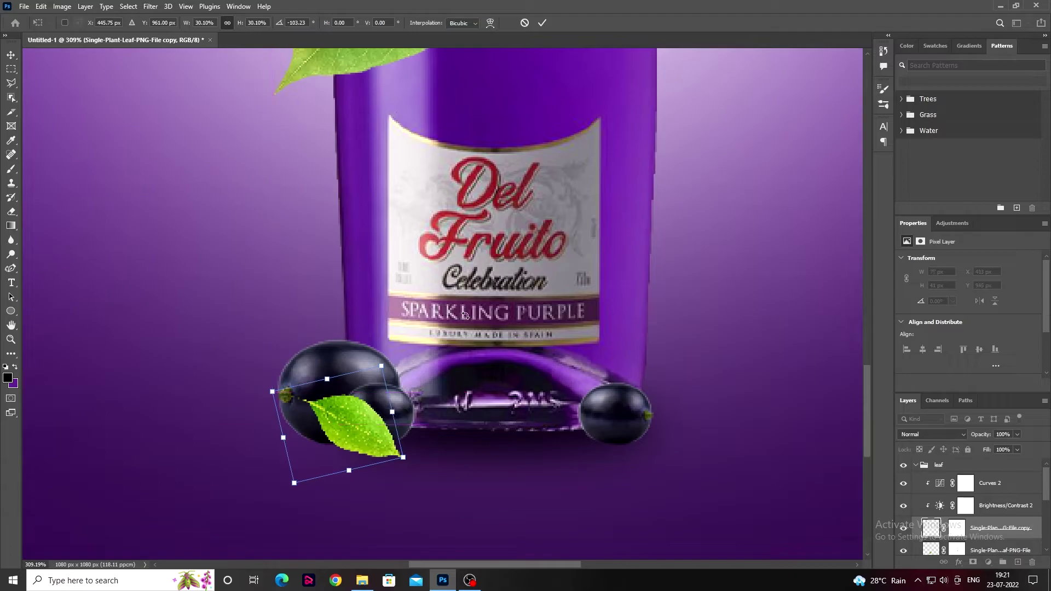
pyautogui.click(542, 23)
# Duplicate the small leaf onto the right grape, flipped vertically, rotated and shrunk.
pyautogui.moveTo(350, 424); pyautogui.dragTo(575, 411)
pyautogui.rightClick(564, 415)
pyautogui.hotkey('ctrl', 't')
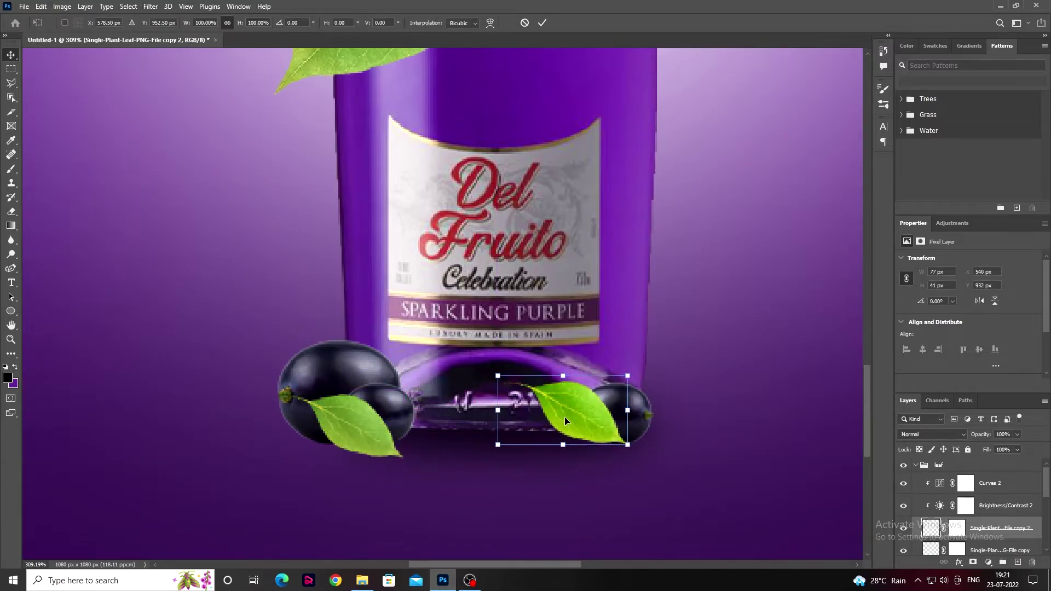
pyautogui.rightClick(565, 421)
pyautogui.click(590, 415)
pyautogui.moveTo(630, 449); pyautogui.dragTo(700, 410)
pyautogui.moveTo(600, 386); pyautogui.dragTo(610, 417)
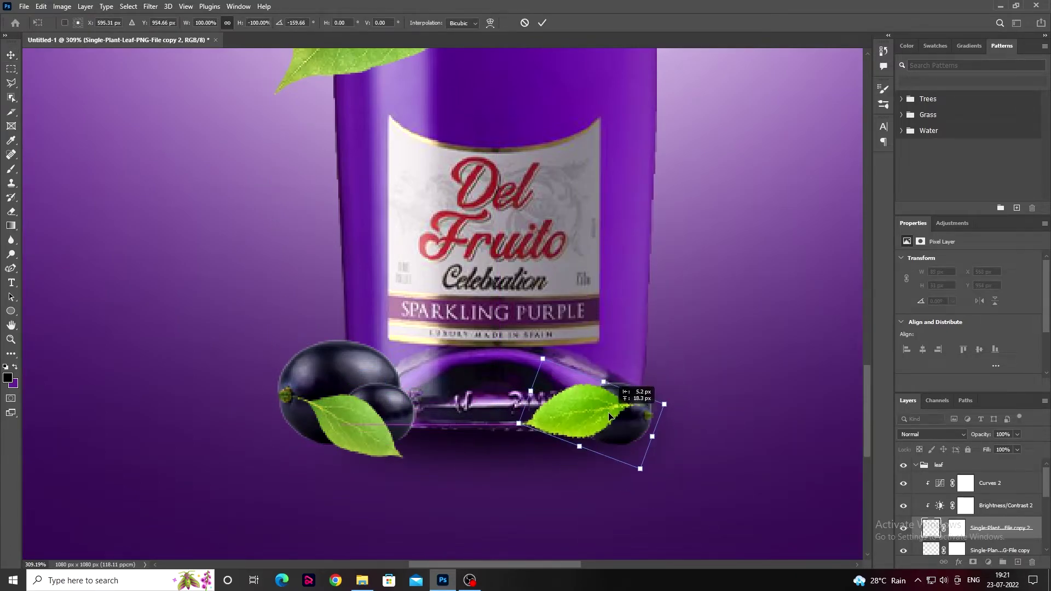
pyautogui.moveTo(519, 424); pyautogui.dragTo(639, 419)
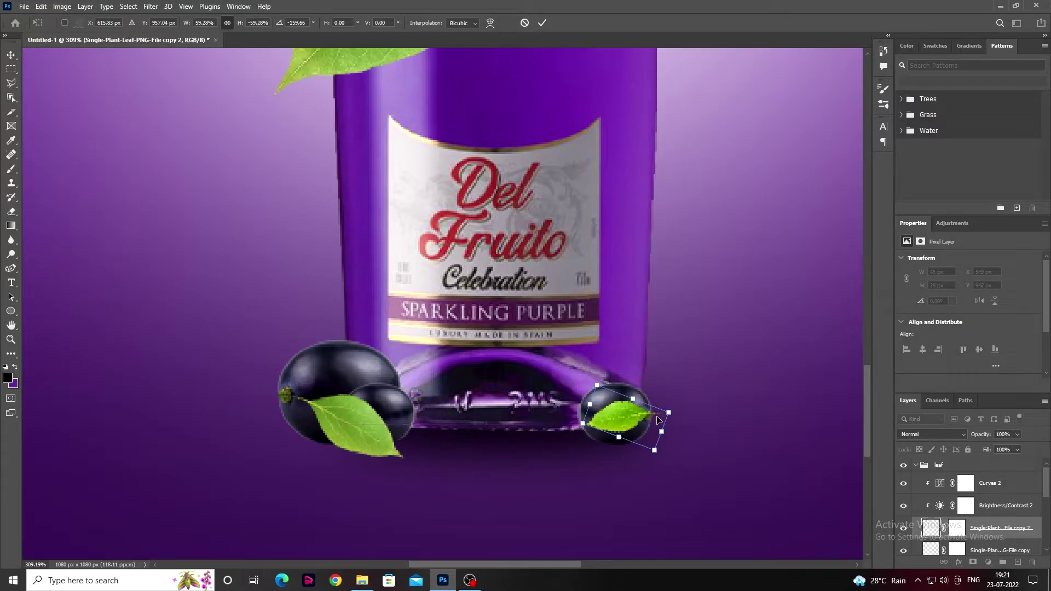
pyautogui.click(542, 24)
# Target the right leaf's mask with a brush at 95% flow and 100% opacity.
pyautogui.scroll(2, 696, 455)
pyautogui.scroll(3, 629, 447)
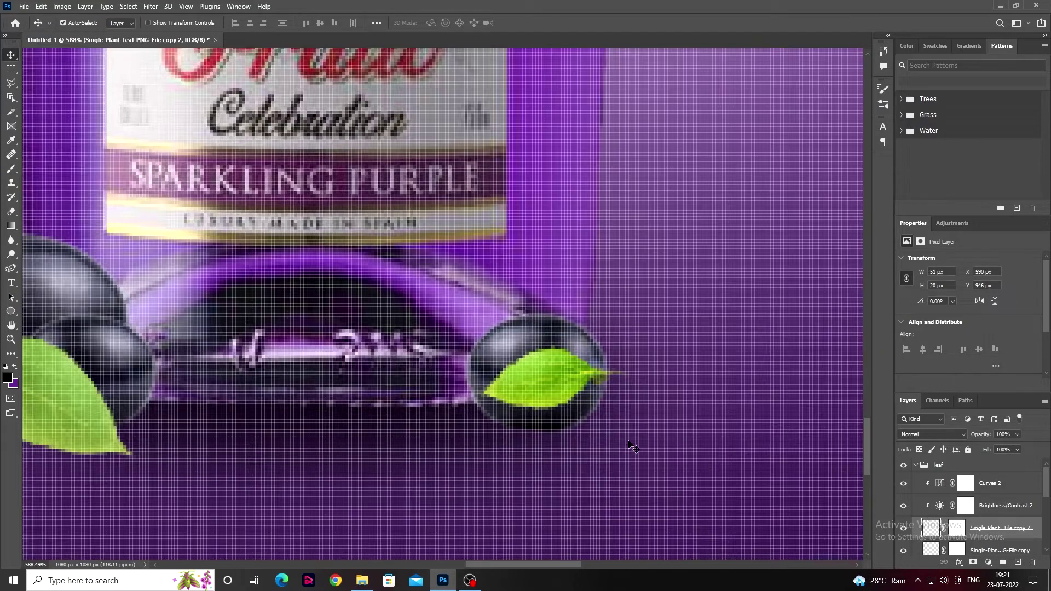
pyautogui.click(952, 529)
pyautogui.scroll(-2, 772, 453)
pyautogui.scroll(-1, 804, 472)
pyautogui.press('b')
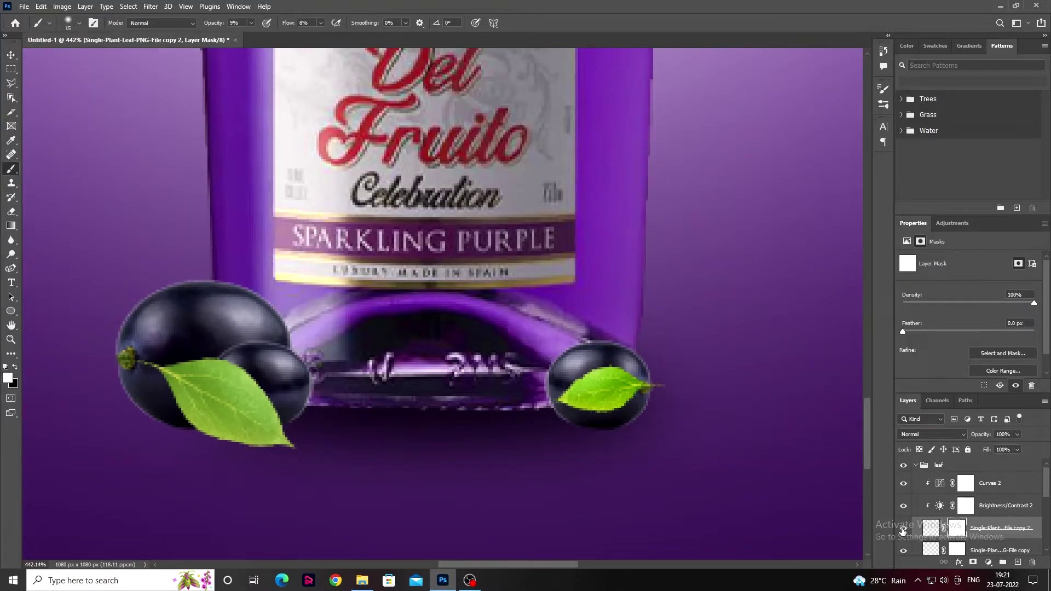
pyautogui.click(903, 528)
pyautogui.click(903, 529)
pyautogui.moveTo(320, 23); pyautogui.dragTo(366, 37)
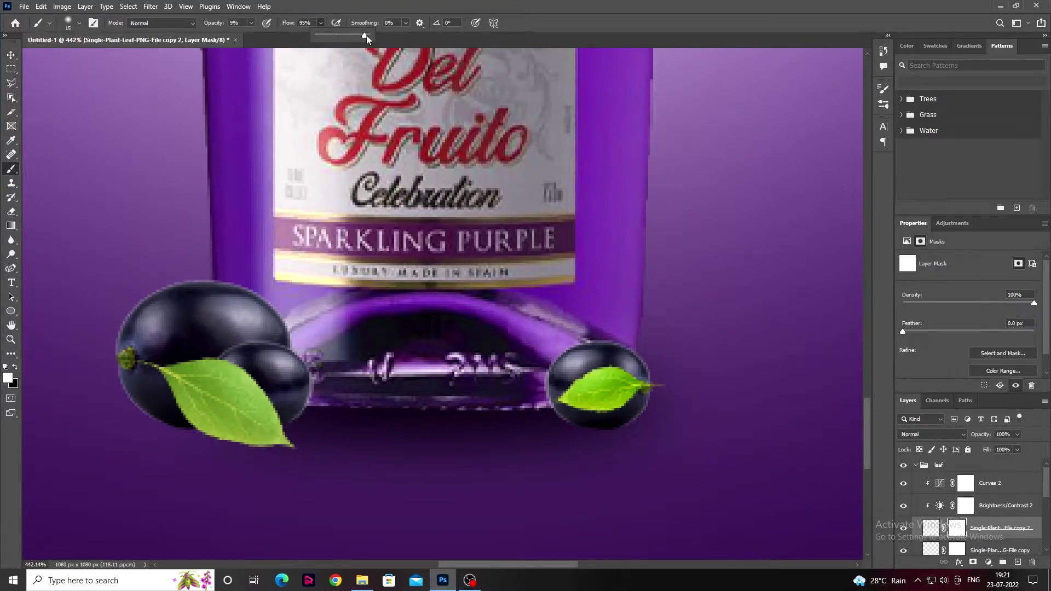
pyautogui.moveTo(250, 23); pyautogui.dragTo(306, 35)
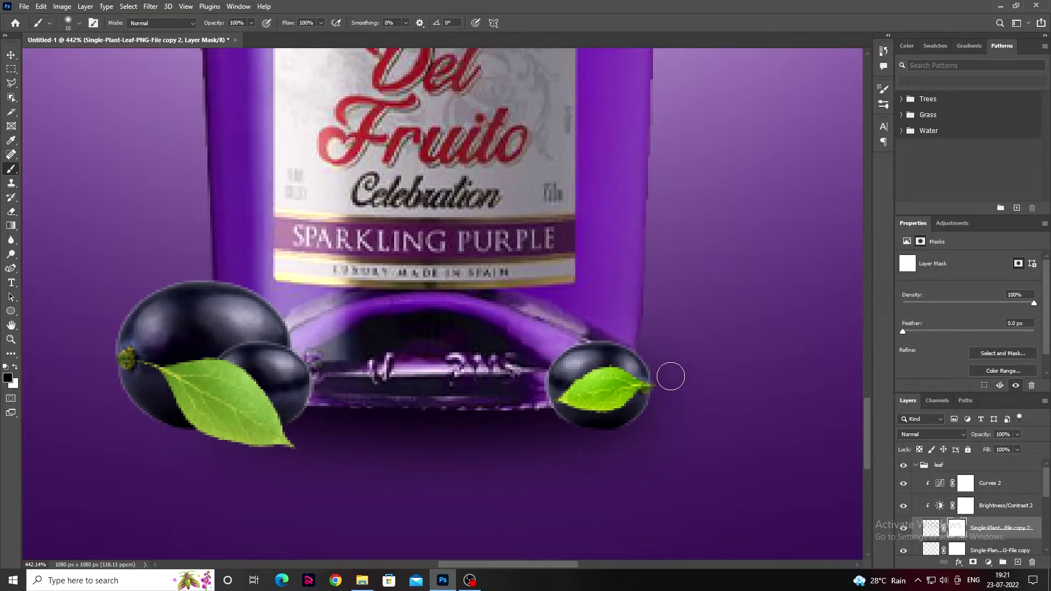
pyautogui.hotkey('ctrl', '0')
# Duplicate a leaf to the left edge of the backdrop and resize it.
pyautogui.press('v')
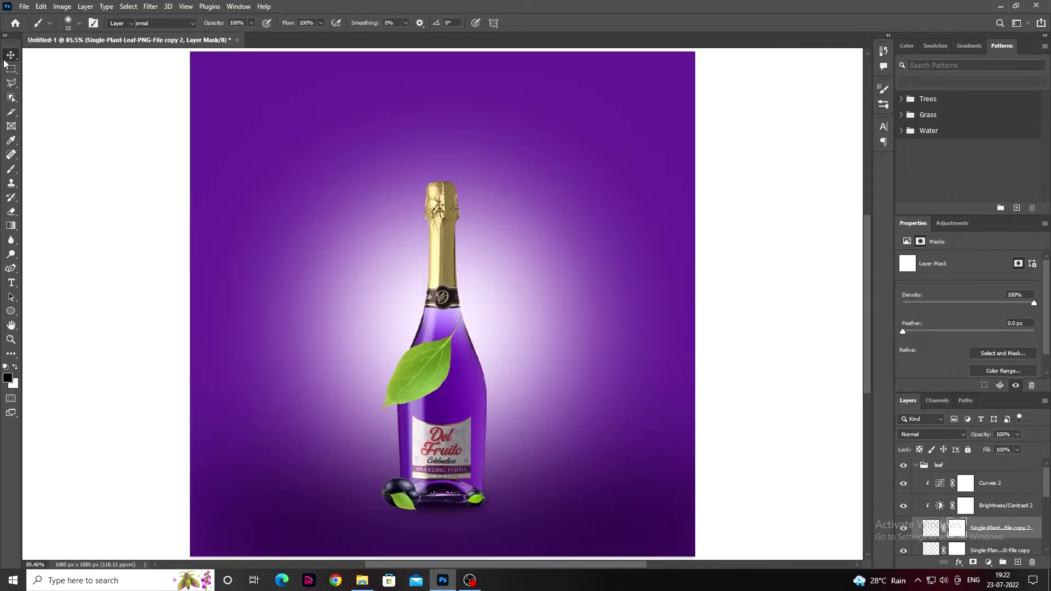
pyautogui.scroll(-1, 235, 323)
pyautogui.moveTo(390, 381)
pyautogui.mouseDown()
pyautogui.moveTo(205, 304)
pyautogui.moveTo(222, 271)
pyautogui.mouseUp()
pyautogui.hotkey('ctrl', 't')
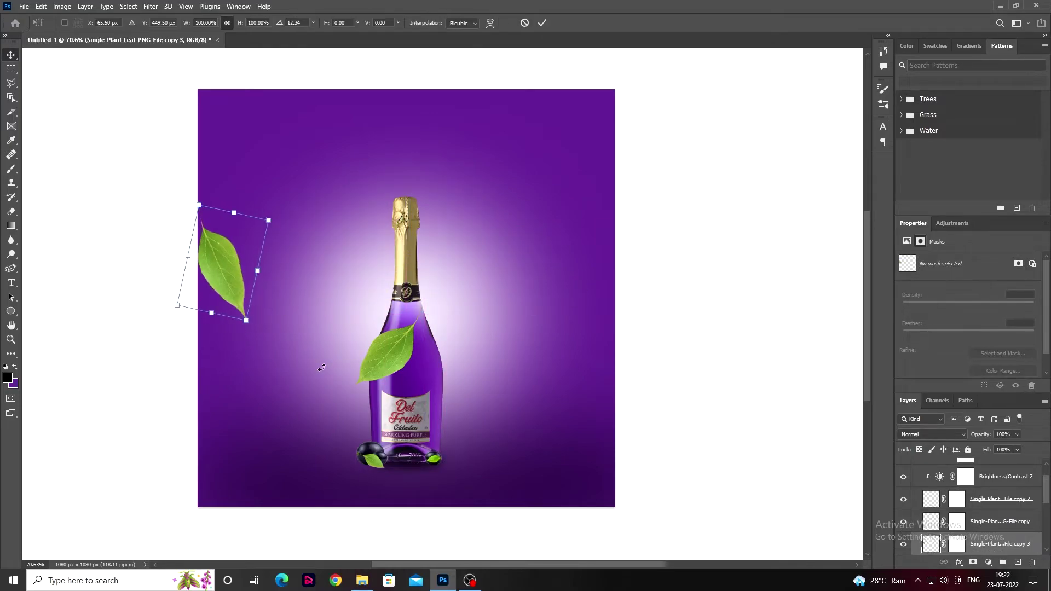
pyautogui.moveTo(258, 314)
pyautogui.mouseDown()
pyautogui.moveTo(264, 361)
pyautogui.moveTo(263, 296)
pyautogui.mouseUp()
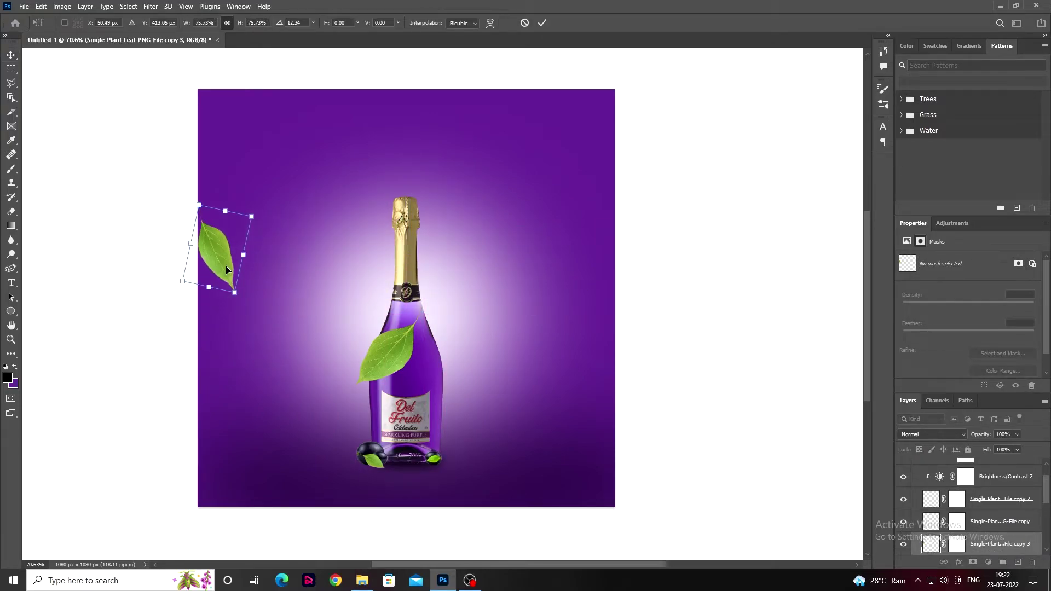
pyautogui.click(542, 23)
# Apply Motion Blur to the left leaf and duplicate the blurred layer.
pyautogui.click(185, 6)
pyautogui.click(151, 6)
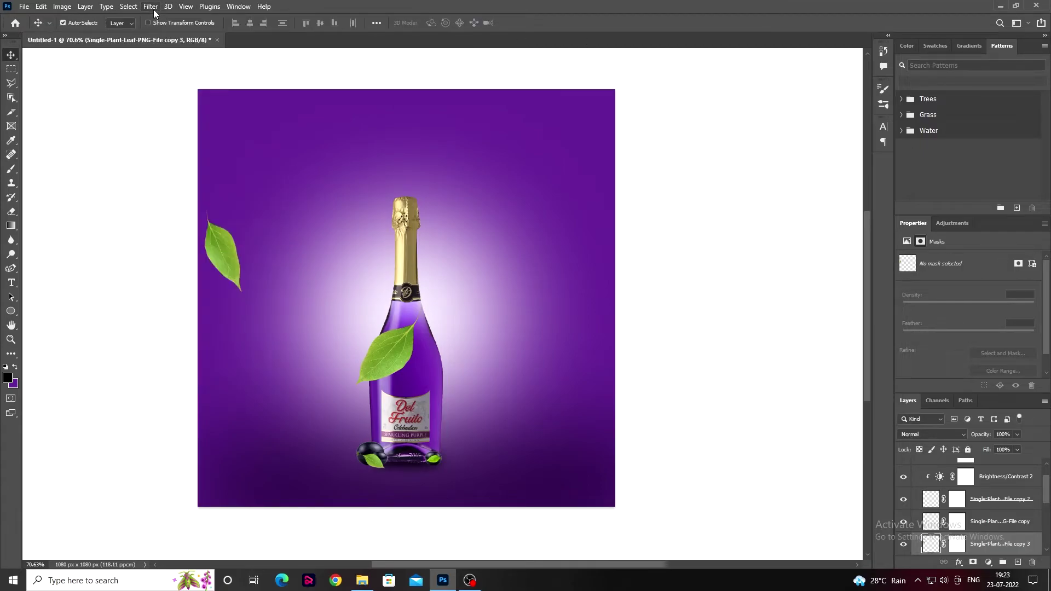
pyautogui.click(298, 210)
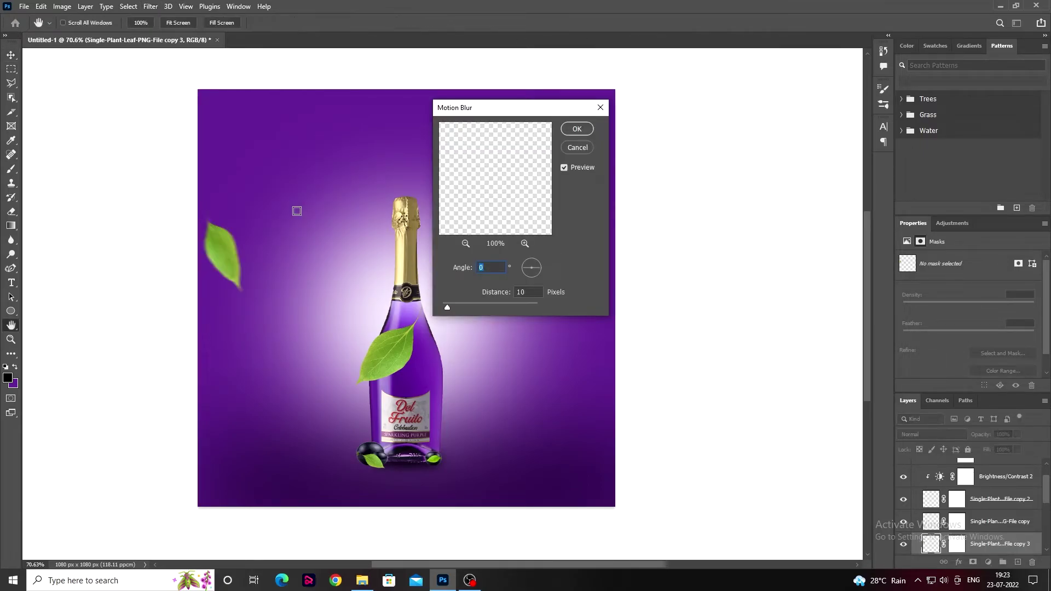
pyautogui.click(578, 129)
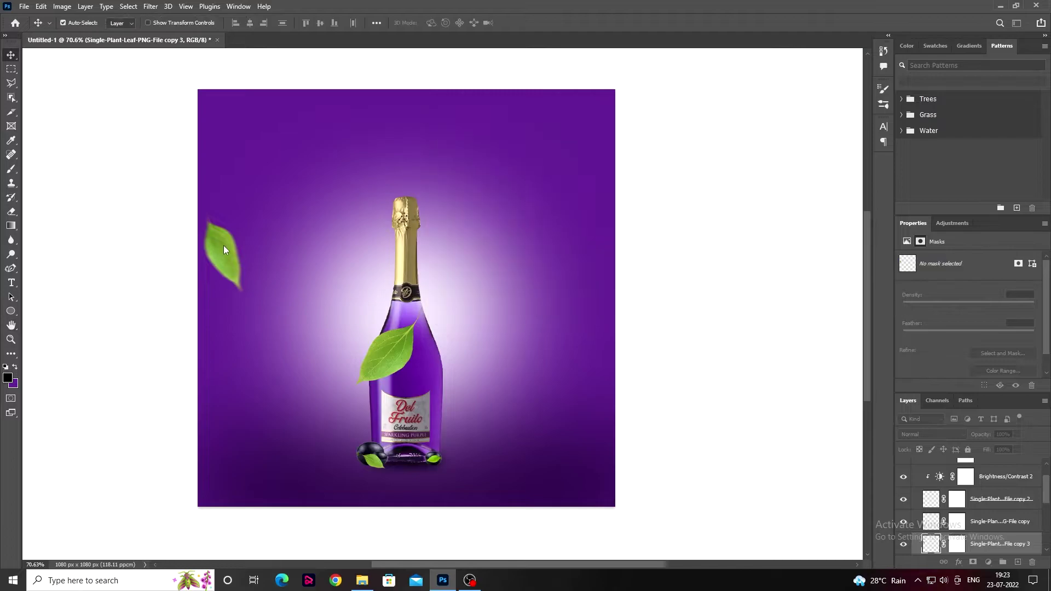
pyautogui.hotkey('ctrl', 'j')
# Place a small rotated leaf copy at the upper right of the bottle.
pyautogui.moveTo(223, 245); pyautogui.dragTo(559, 275)
pyautogui.hotkey('ctrl', 't')
pyautogui.moveTo(577, 344)
pyautogui.mouseDown()
pyautogui.moveTo(555, 270)
pyautogui.moveTo(572, 276)
pyautogui.moveTo(534, 265)
pyautogui.mouseUp()
pyautogui.moveTo(608, 262)
pyautogui.mouseDown()
pyautogui.moveTo(590, 263)
pyautogui.moveTo(504, 387)
pyautogui.moveTo(316, 418)
pyautogui.moveTo(488, 433)
pyautogui.moveTo(530, 409)
pyautogui.moveTo(639, 418)
pyautogui.mouseUp()
pyautogui.press('Return')
# Enlarge a leaf copy into a big lower-right leaf.
pyautogui.hotkey('ctrl', 't')
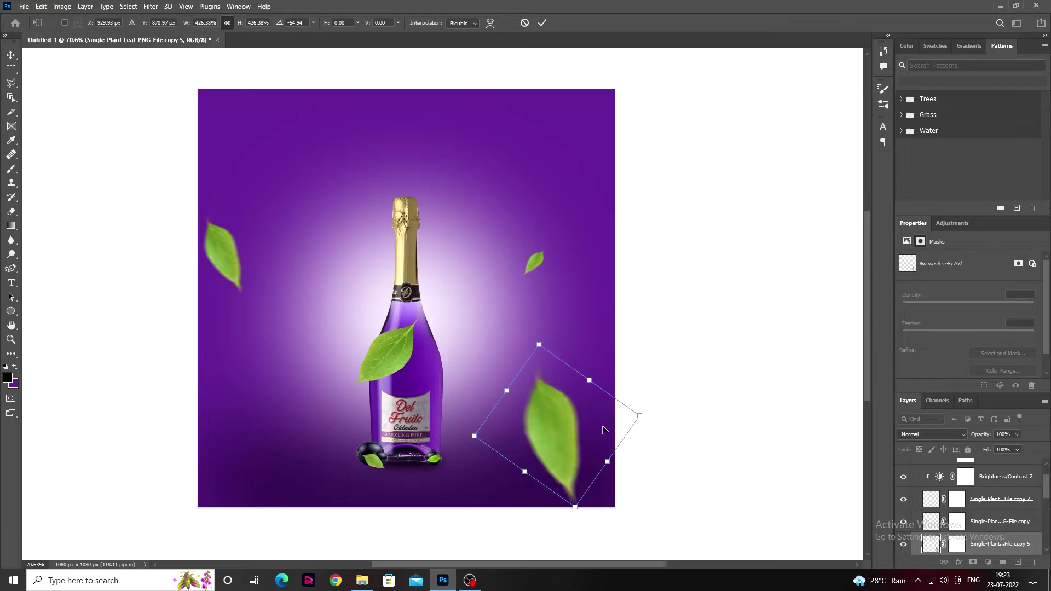
pyautogui.moveTo(669, 383)
pyautogui.mouseDown()
pyautogui.moveTo(582, 460)
pyautogui.moveTo(653, 535)
pyautogui.mouseUp()
pyautogui.press('Return')
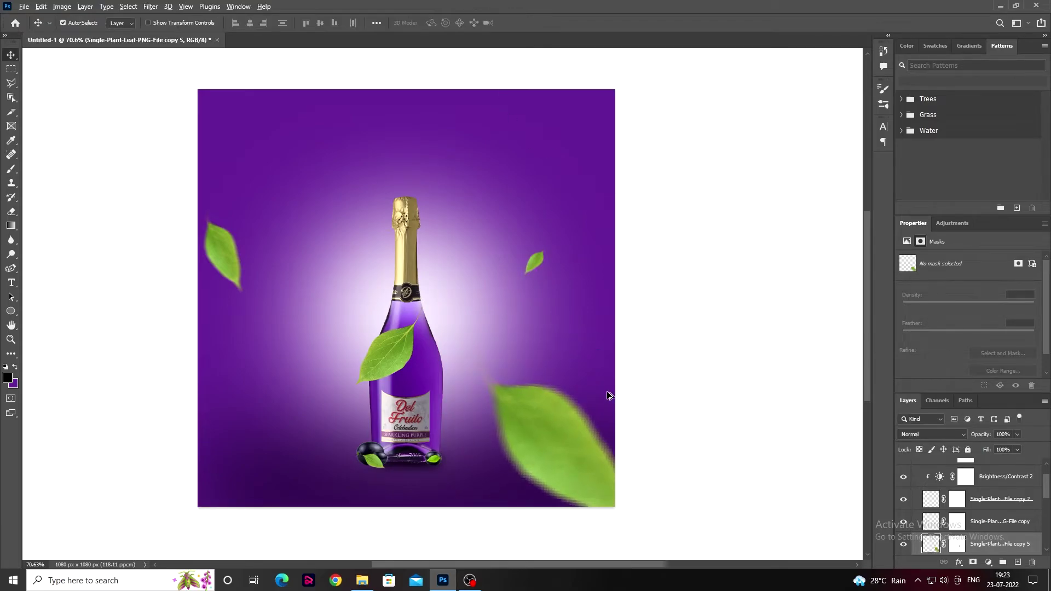
pyautogui.scroll(-1, 635, 438)
pyautogui.scroll(1, 641, 444)
# Copy the left leaf downward, flip it horizontally, and enlarge it into the lower-left corner.
pyautogui.moveTo(288, 284); pyautogui.dragTo(288, 402)
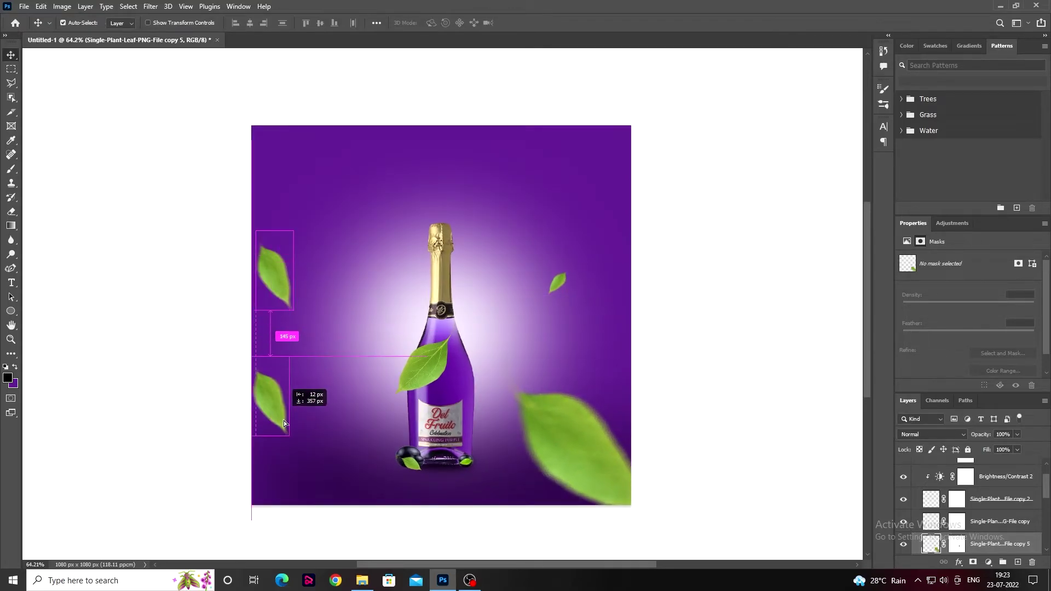
pyautogui.hotkey('ctrl', 't')
pyautogui.rightClick(286, 419)
pyautogui.click(317, 401)
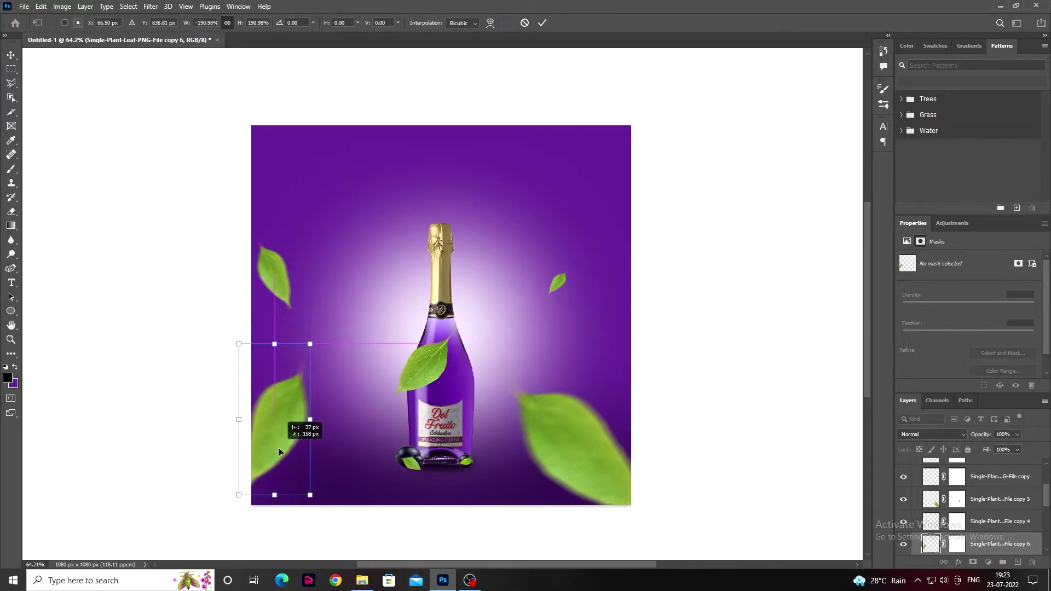
pyautogui.moveTo(399, 328); pyautogui.dragTo(404, 196)
pyautogui.moveTo(328, 358)
pyautogui.mouseDown()
pyautogui.moveTo(308, 394)
pyautogui.moveTo(314, 416)
pyautogui.mouseUp()
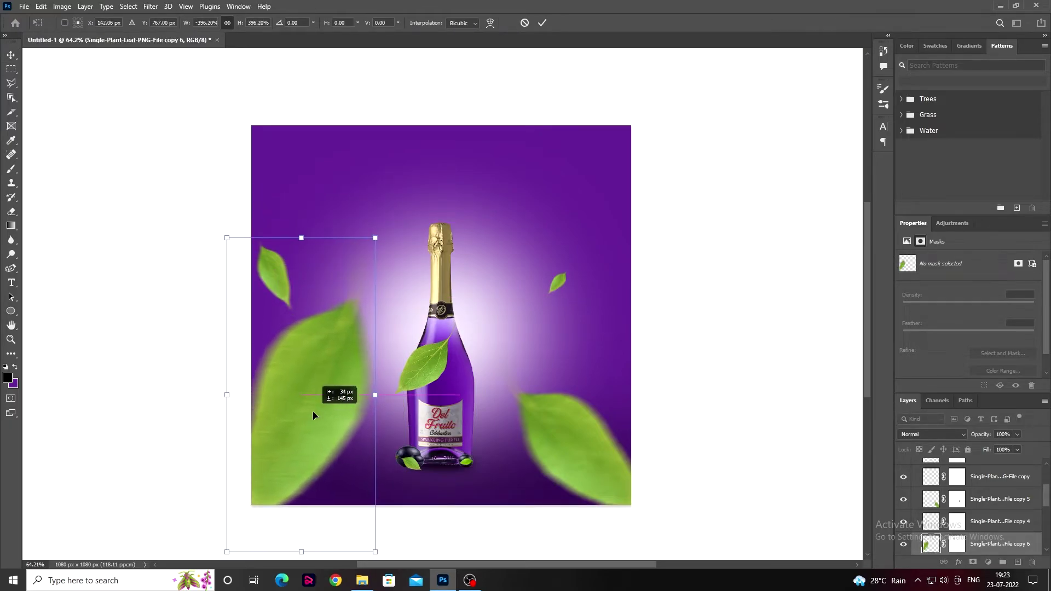
pyautogui.click(541, 24)
# Give the large lower-left leaf a 3.9-radius Gaussian Blur and adjust the left leaves' positions.
pyautogui.click(150, 6)
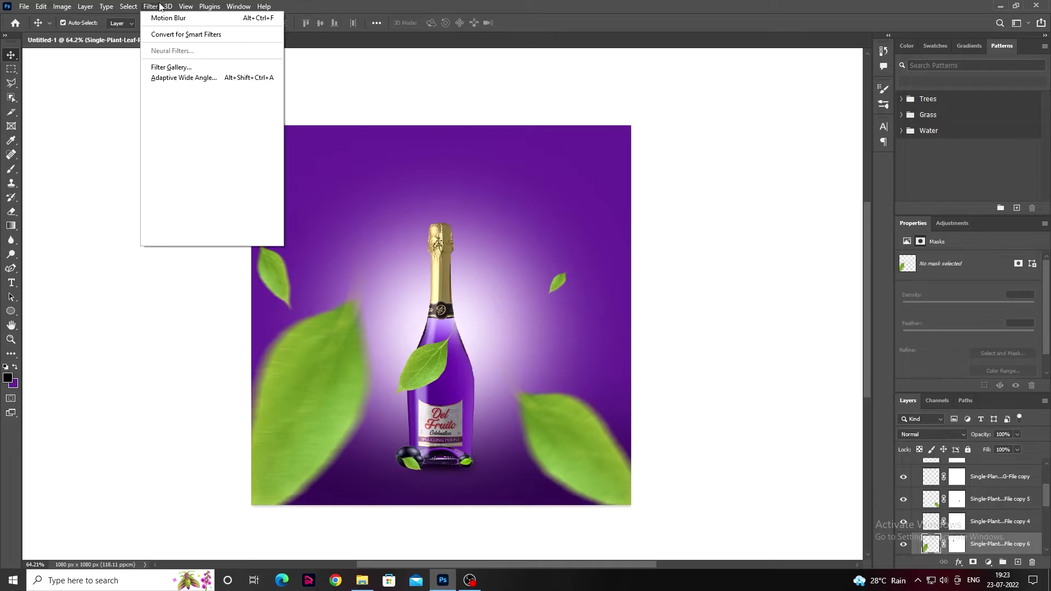
pyautogui.click(311, 189)
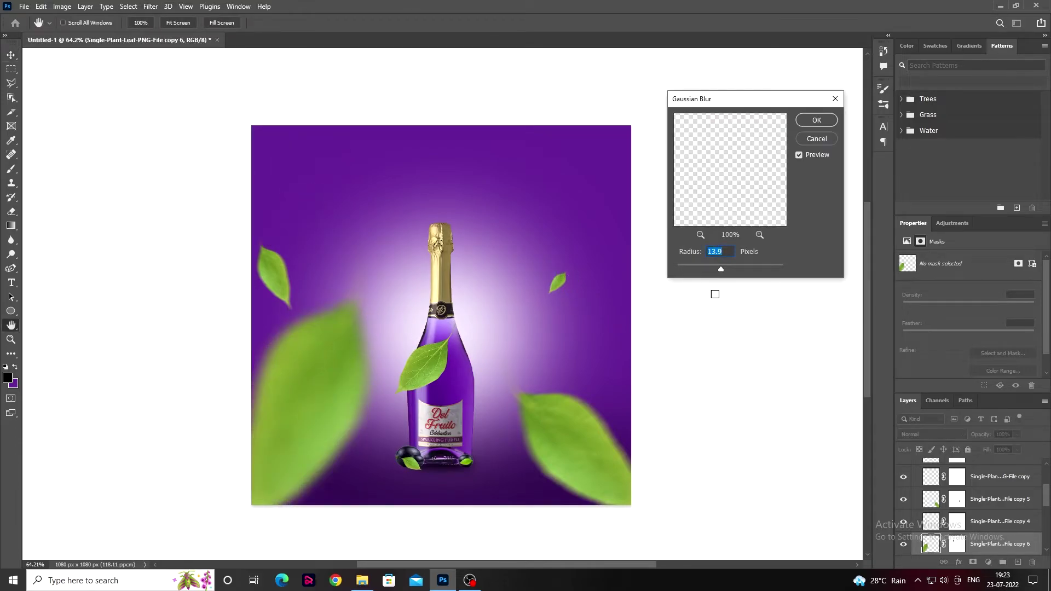
pyautogui.moveTo(721, 268); pyautogui.dragTo(700, 268)
pyautogui.click(816, 120)
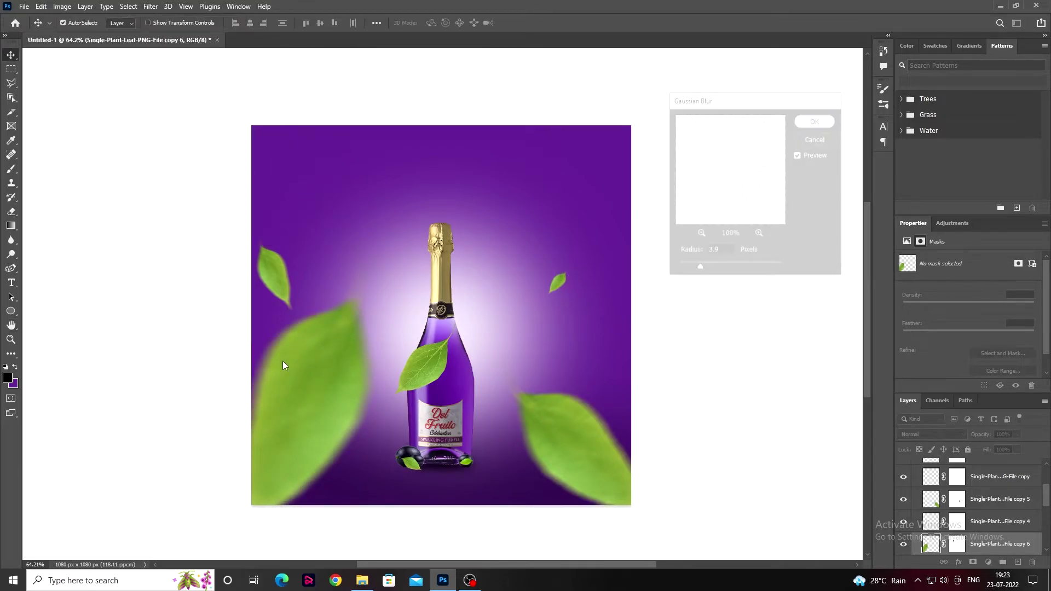
pyautogui.moveTo(286, 299); pyautogui.dragTo(294, 272)
pyautogui.moveTo(325, 401); pyautogui.dragTo(315, 411)
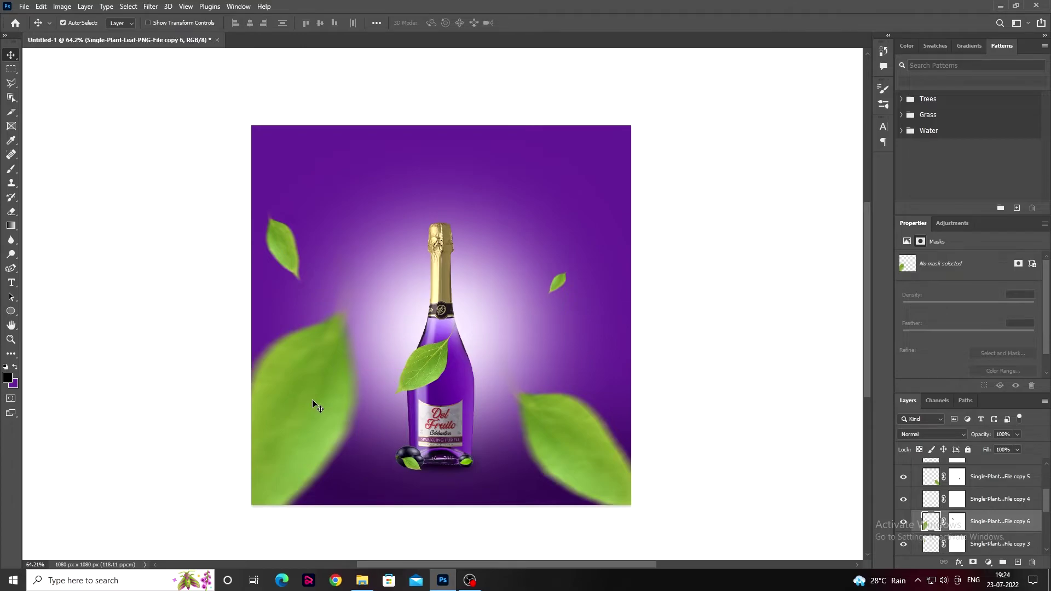
# Reposition the lower-right, large lower-left and upper-left flying leaves.
pyautogui.moveTo(572, 455); pyautogui.dragTo(585, 391)
pyautogui.hotkey('ctrl', 't')
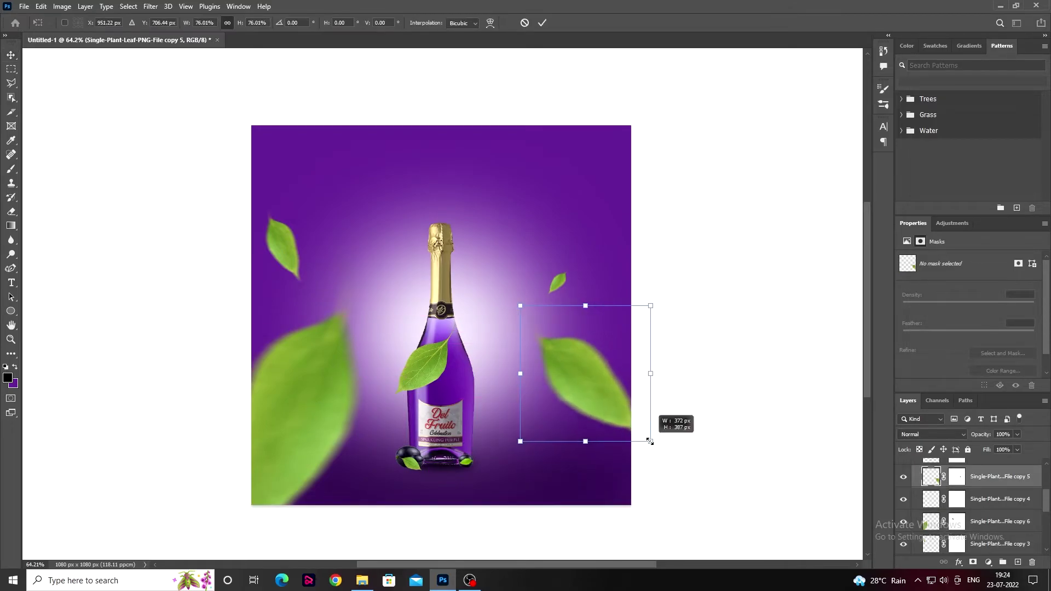
pyautogui.click(542, 23)
pyautogui.moveTo(307, 412); pyautogui.dragTo(293, 400)
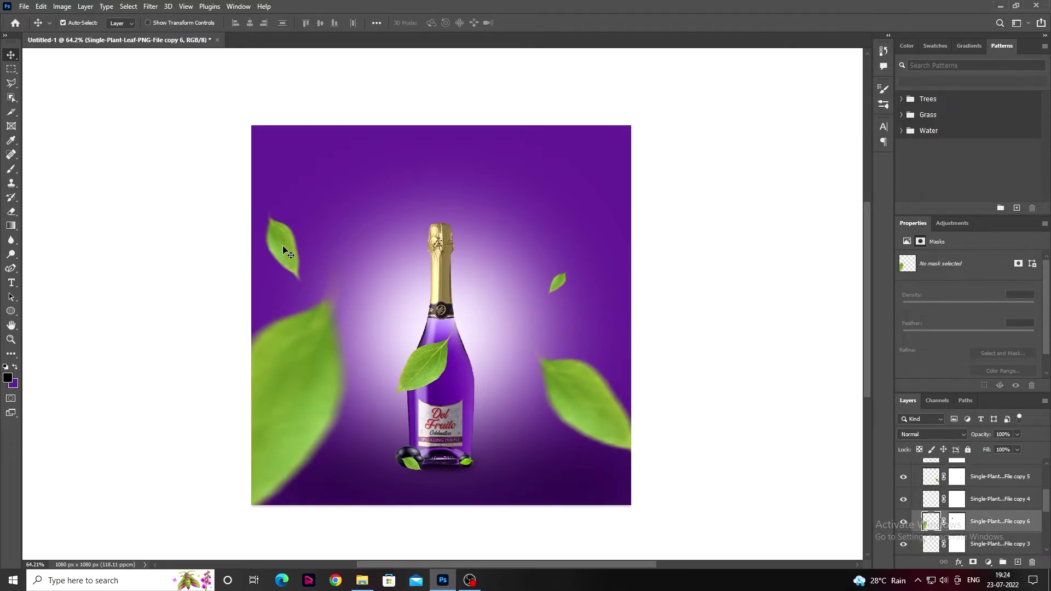
pyautogui.moveTo(286, 252); pyautogui.dragTo(310, 190)
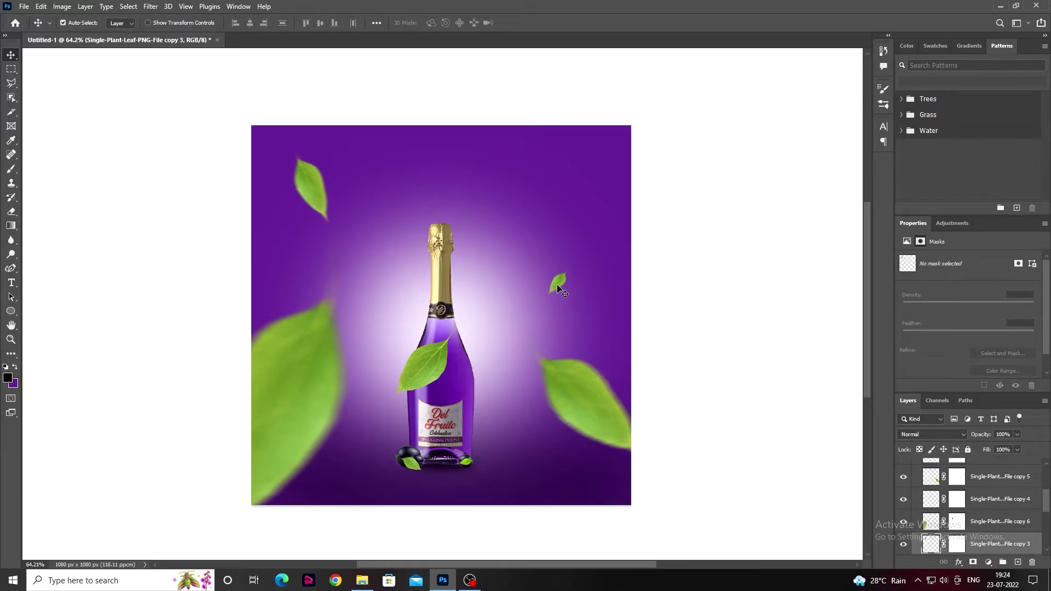
# Nudge the small upper-right leaf rightward and tilt it.
pyautogui.moveTo(558, 288); pyautogui.dragTo(567, 285)
pyautogui.hotkey('ctrl', 't')
pyautogui.moveTo(602, 236); pyautogui.dragTo(589, 186)
pyautogui.click(542, 23)
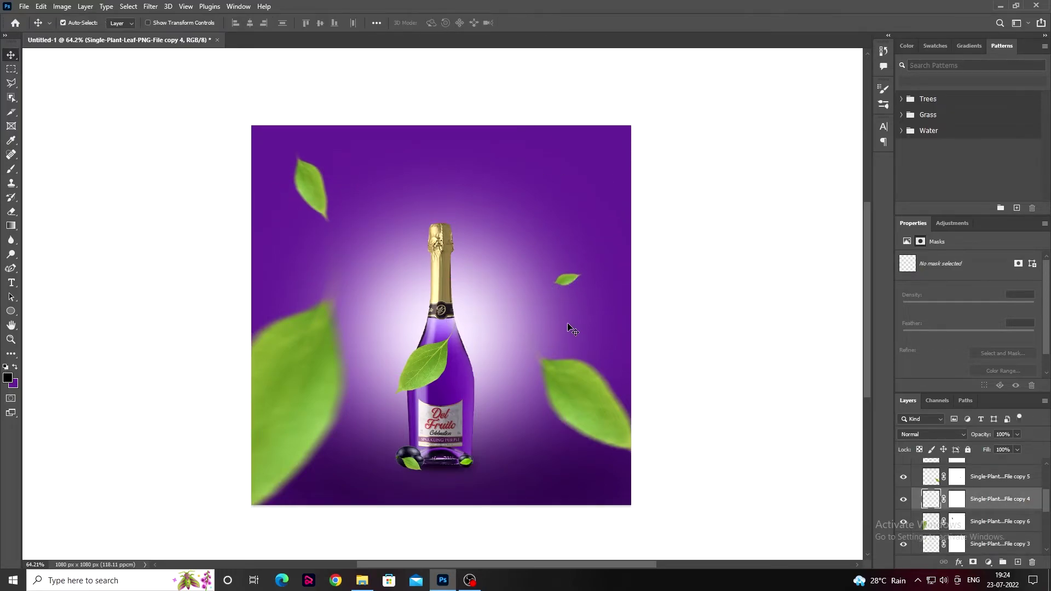
pyautogui.scroll(2, 560, 329)
# Try moving the original leaf on the bottle, then hide its layer instead.
pyautogui.click(553, 373)
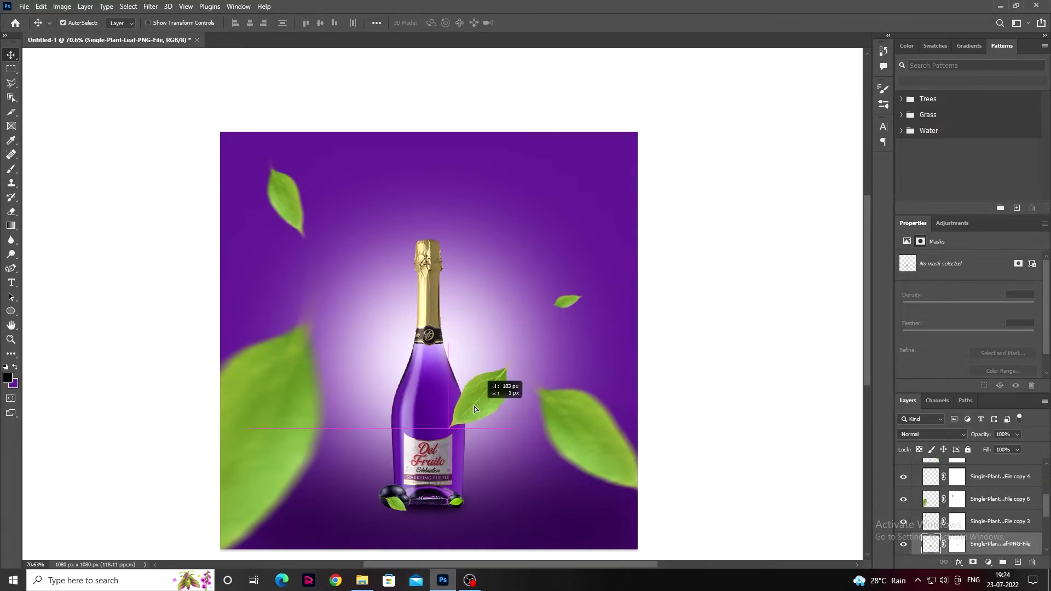
pyautogui.moveTo(688, 380)
pyautogui.mouseDown()
pyautogui.moveTo(468, 401)
pyautogui.moveTo(448, 363)
pyautogui.moveTo(776, 264)
pyautogui.moveTo(765, 306)
pyautogui.mouseUp()
pyautogui.hotkey('ctrl', 't')
pyautogui.press('Escape')
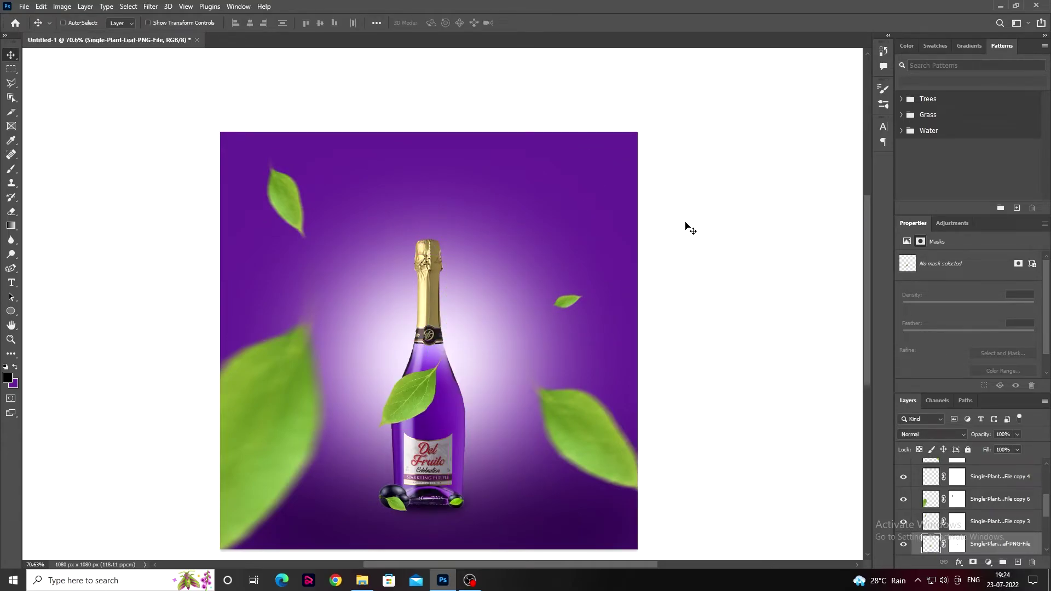
pyautogui.press('z')
pyautogui.click(910, 547)
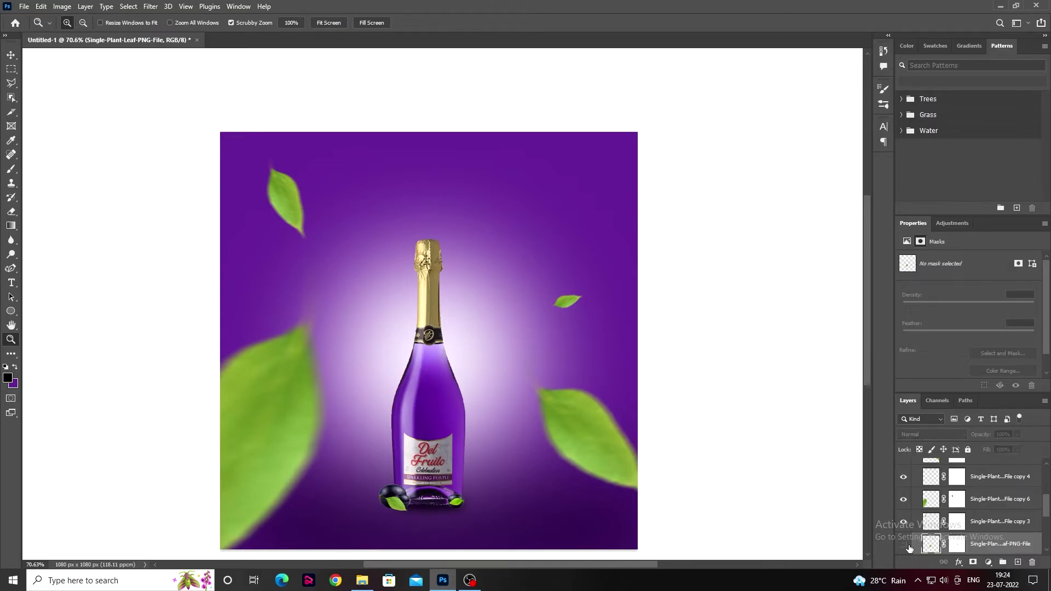
# Type the DEL FRUITO title text above the bottle.
pyautogui.click(904, 544)
pyautogui.click(904, 544)
pyautogui.click(11, 283)
pyautogui.click(436, 192)
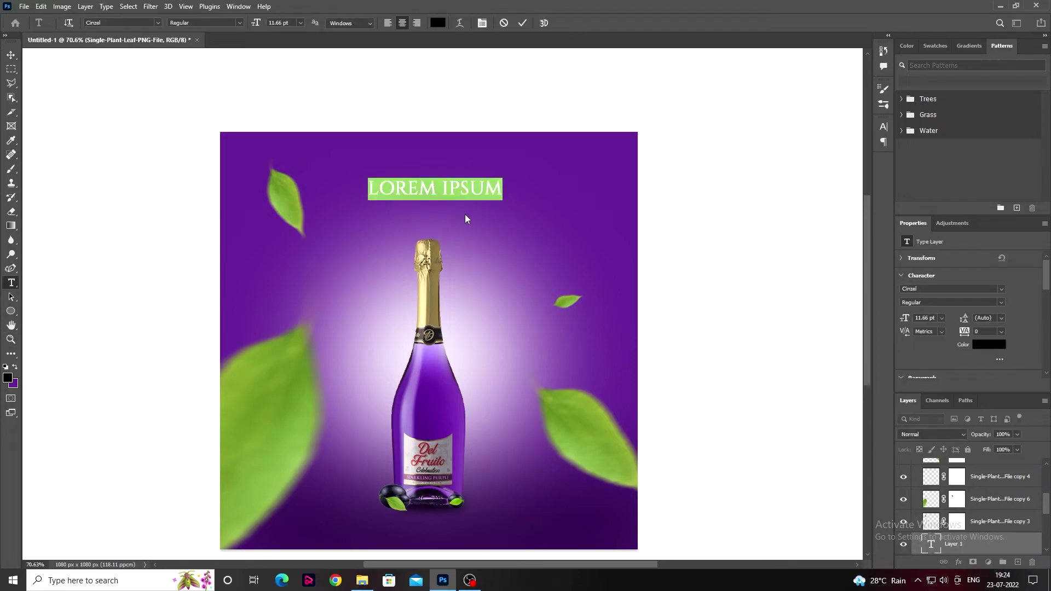
pyautogui.write('DEL')
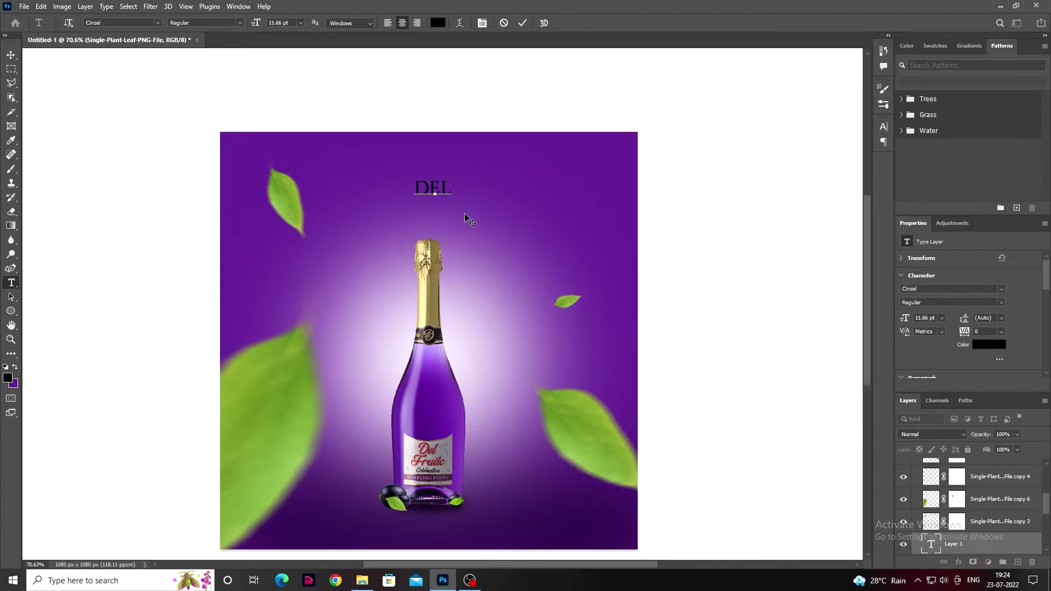
pyautogui.write('uito')
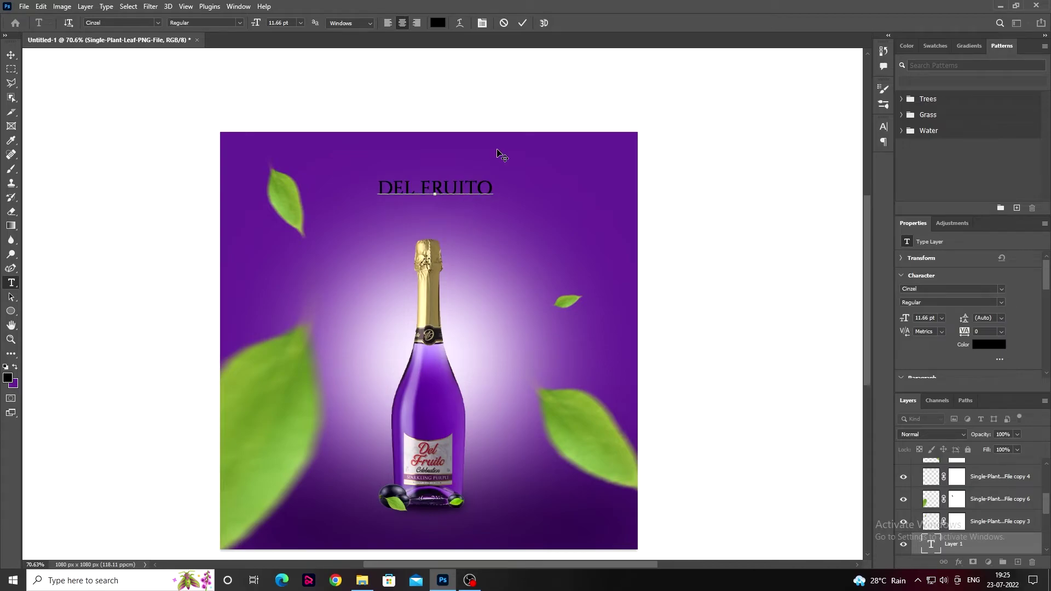
pyautogui.click(523, 22)
# Make the title white in Adlery Pro with All Caps turned off.
pyautogui.click(981, 347)
pyautogui.click(761, 255)
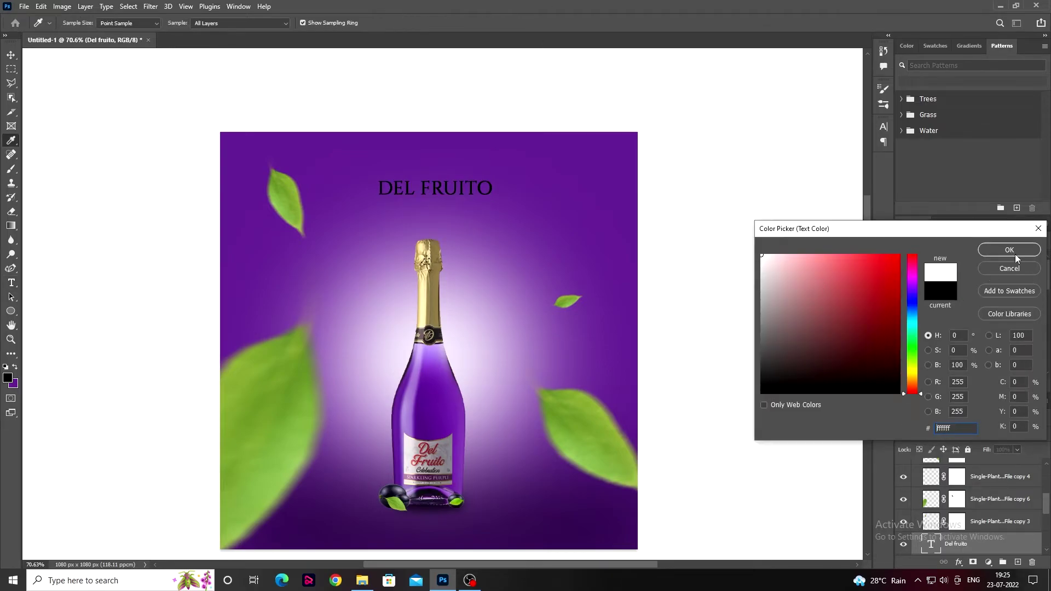
pyautogui.click(1013, 249)
pyautogui.click(1000, 293)
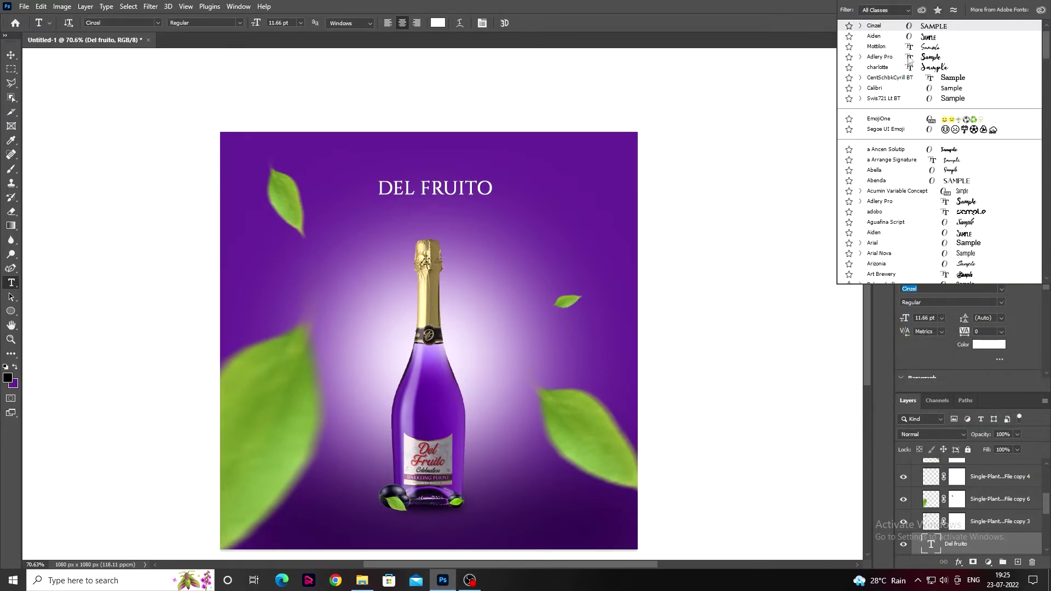
pyautogui.click(944, 56)
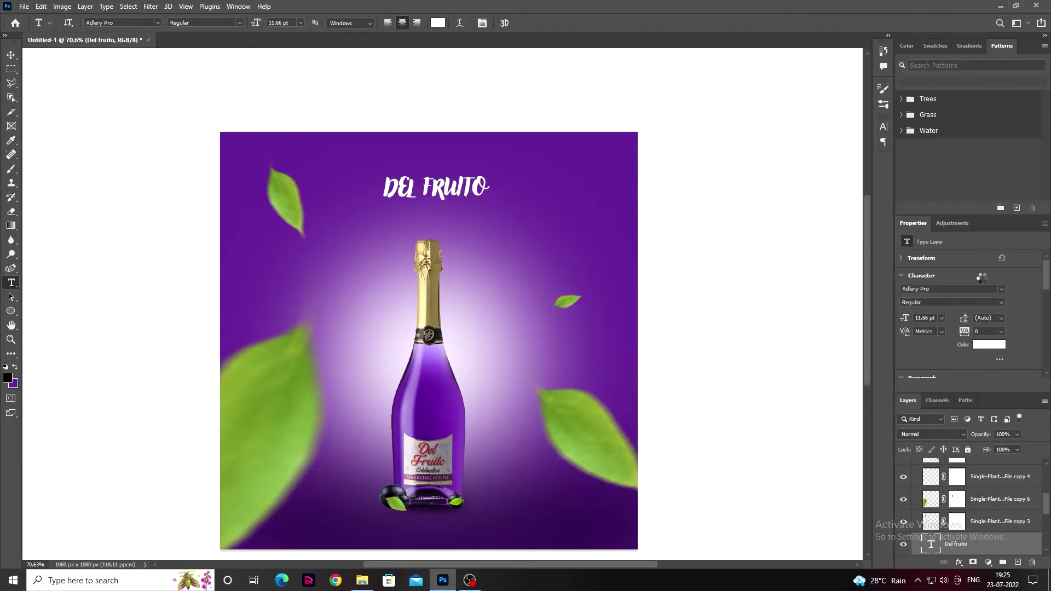
pyautogui.scroll(-2, 931, 328)
pyautogui.scroll(-1, 907, 362)
pyautogui.click(906, 365)
# Enlarge the title to about 250% (26.4 pt) with Free Transform.
pyautogui.click(437, 189)
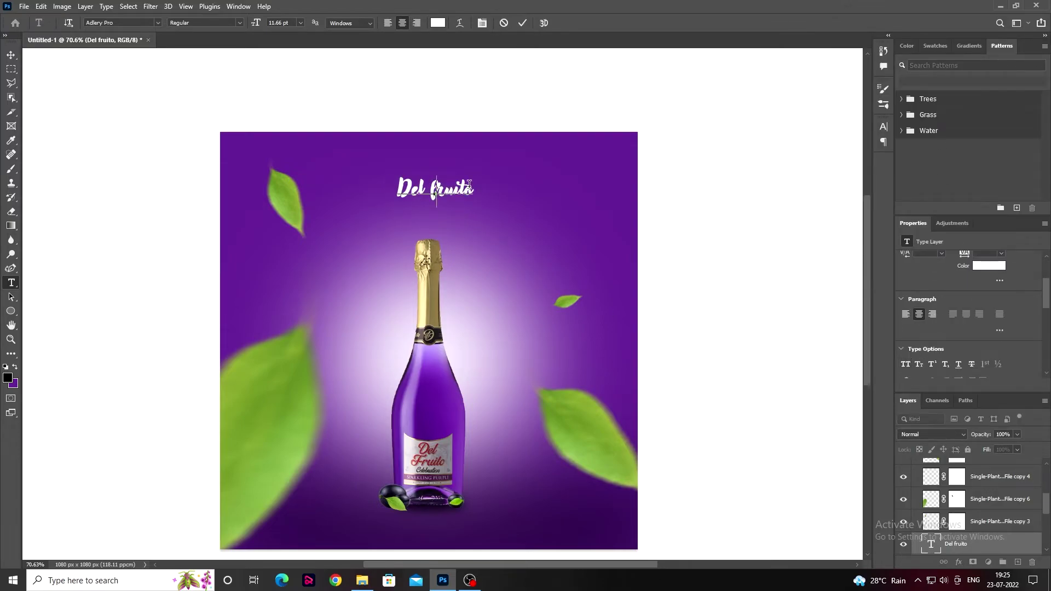
pyautogui.click(523, 23)
pyautogui.hotkey('ctrl', 't')
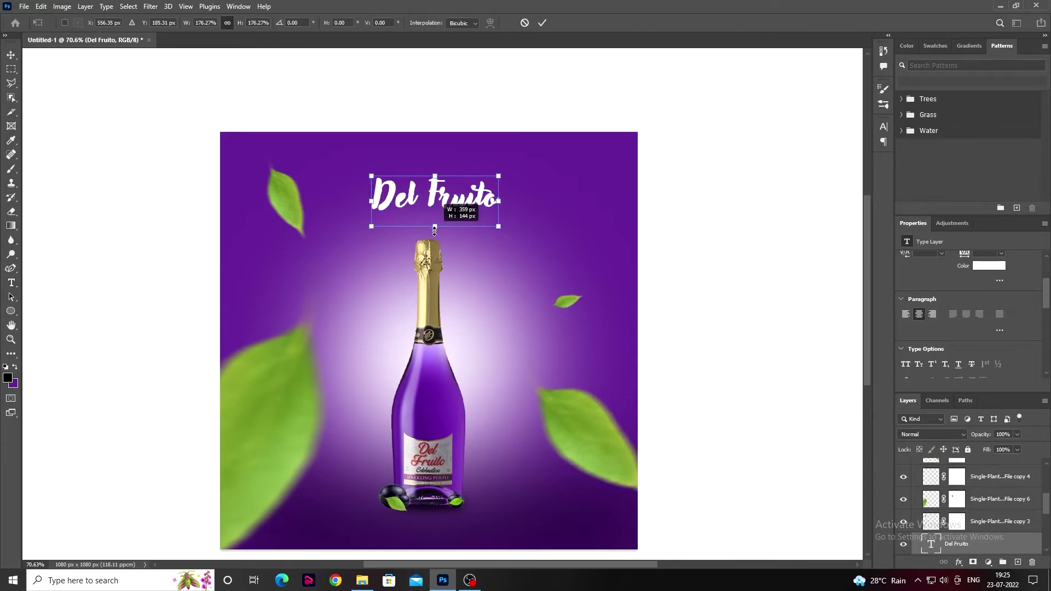
pyautogui.moveTo(436, 198)
pyautogui.mouseDown()
pyautogui.moveTo(435, 254)
pyautogui.moveTo(446, 204)
pyautogui.moveTo(436, 200)
pyautogui.mouseUp()
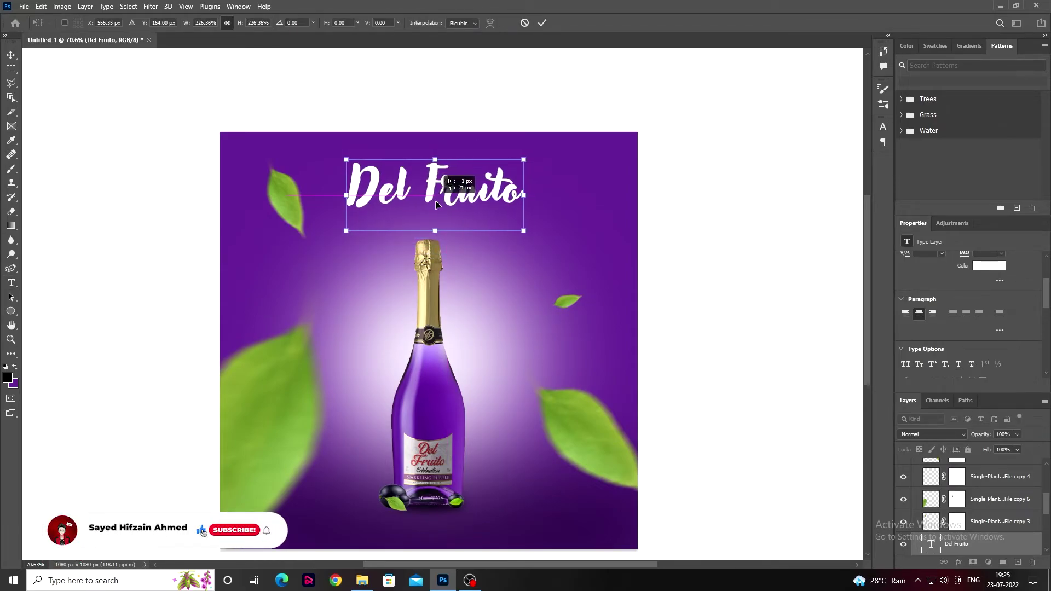
pyautogui.click(542, 23)
# Move the small green leaf up to the Del Fruito title with the Move tool.
pyautogui.scroll(2, 569, 301)
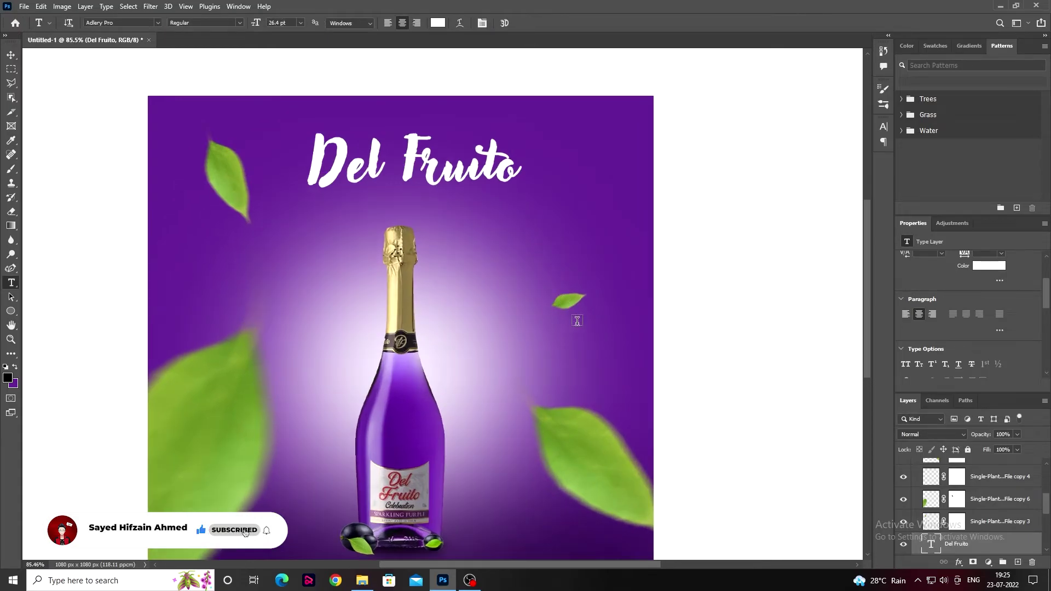
pyautogui.press('v')
pyautogui.moveTo(557, 280)
pyautogui.mouseDown()
pyautogui.moveTo(535, 188)
pyautogui.moveTo(490, 157)
pyautogui.mouseUp()
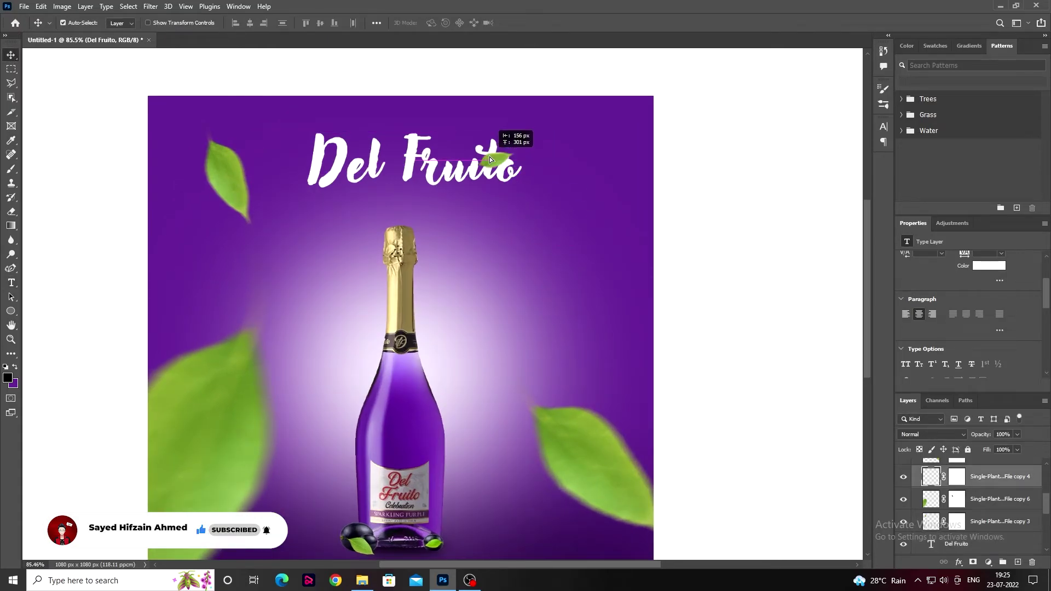
pyautogui.scroll(2, 487, 206)
pyautogui.scroll(2, 491, 206)
pyautogui.moveTo(507, 110); pyautogui.dragTo(538, 86)
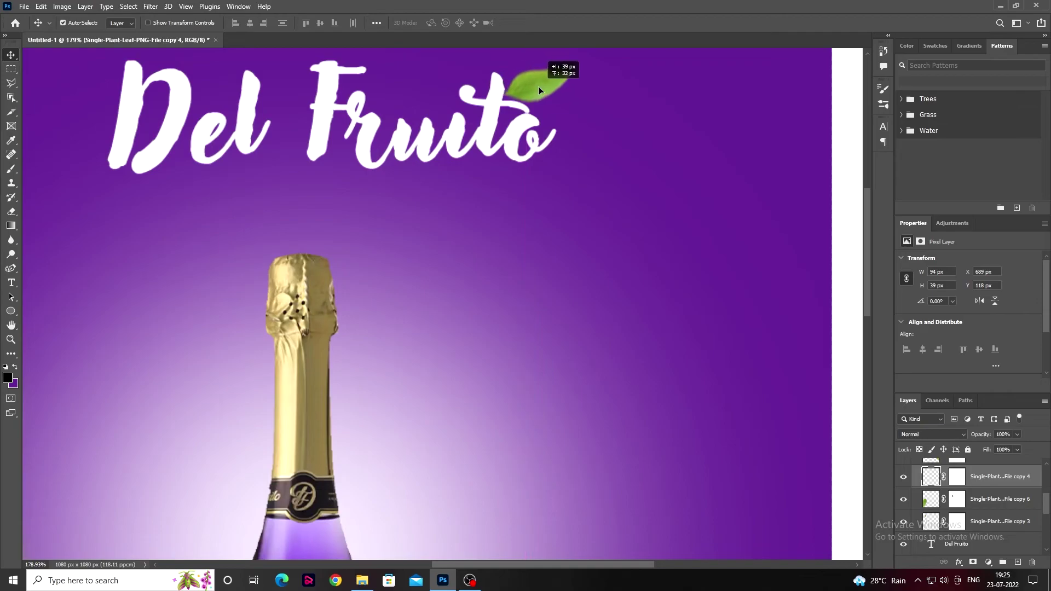
pyautogui.scroll(1, 984, 490)
pyautogui.scroll(-3, 985, 495)
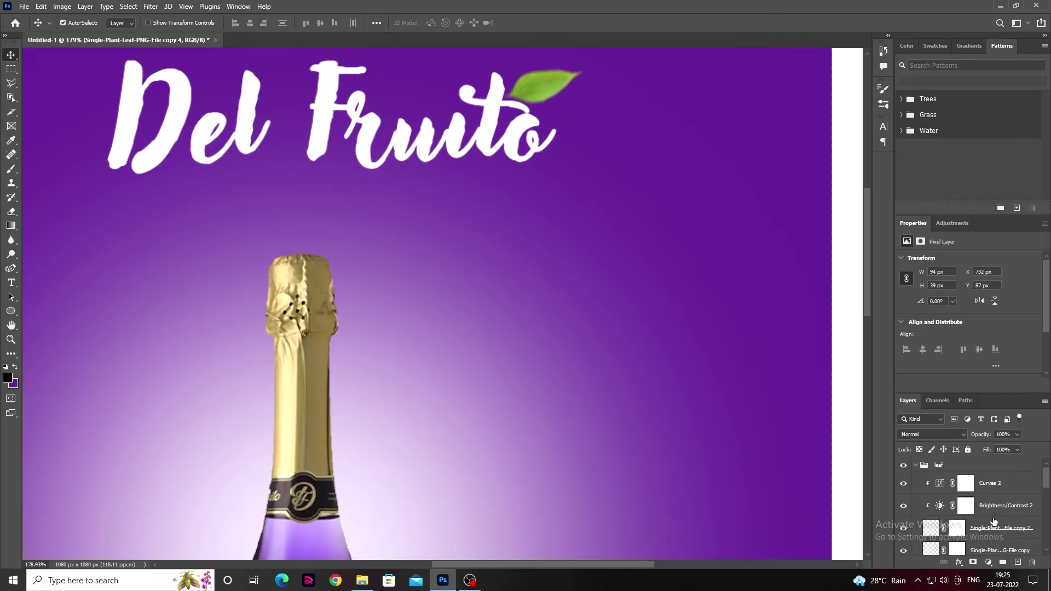
pyautogui.scroll(2, 993, 506)
pyautogui.scroll(5, 993, 499)
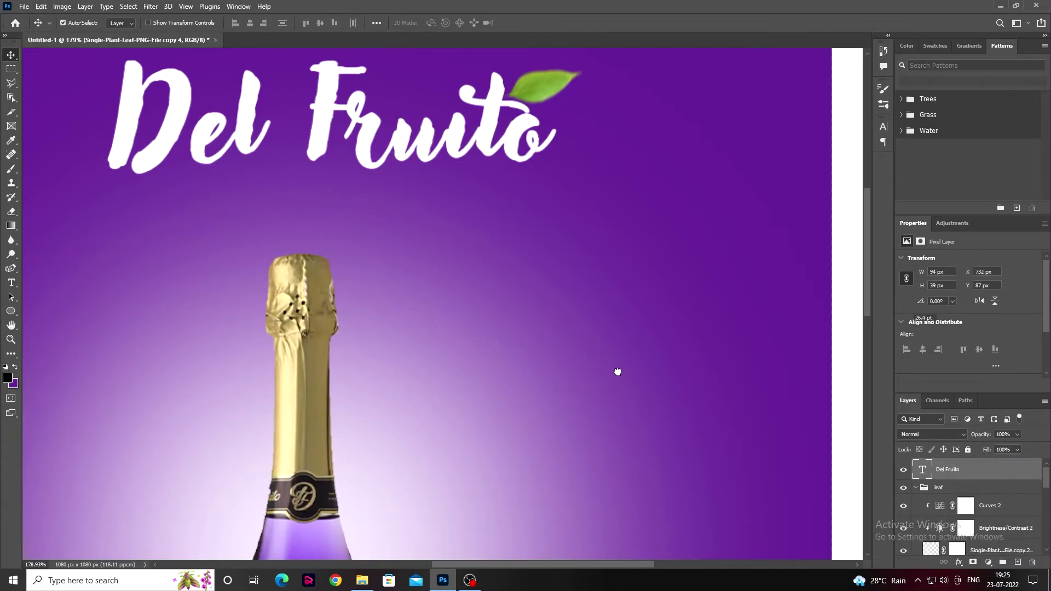
# Settle the leaf onto the final 'o', show the copy 4 leaf, and fit the image on screen.
pyautogui.click(527, 112)
pyautogui.moveTo(564, 87); pyautogui.dragTo(553, 86)
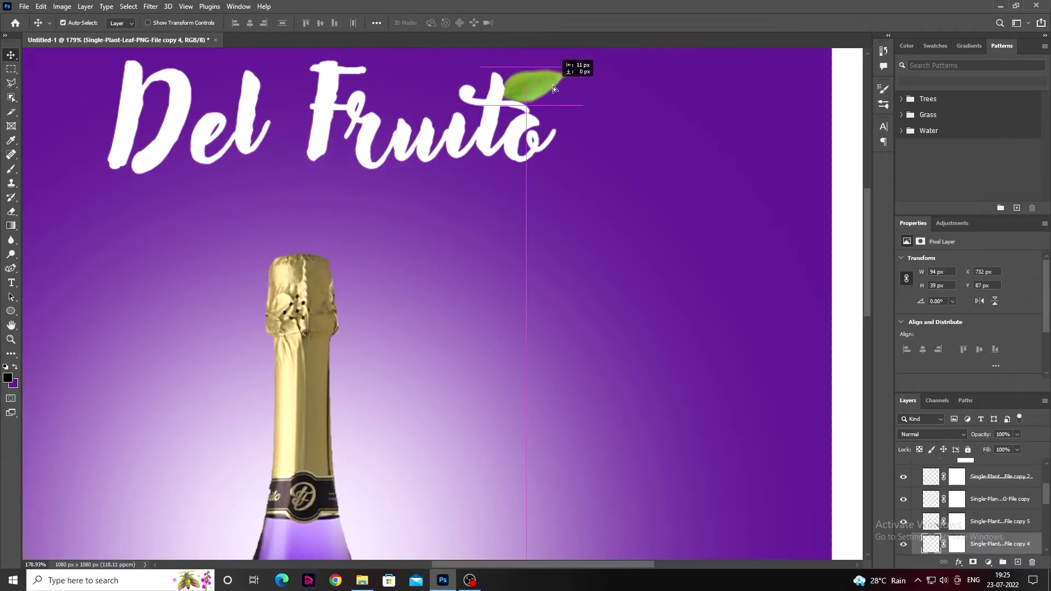
pyautogui.click(557, 82)
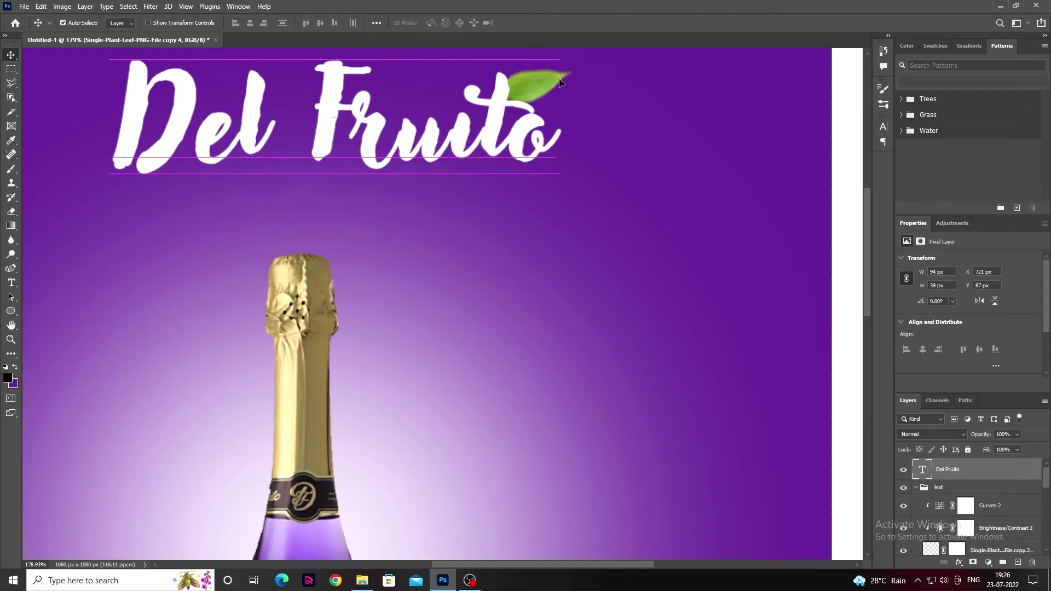
pyautogui.click(751, 244)
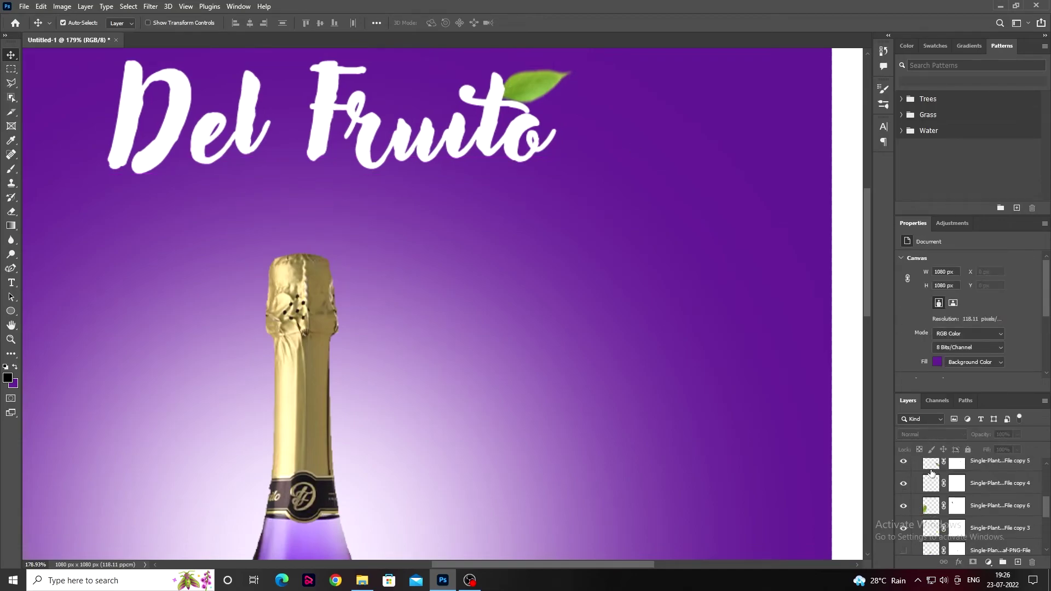
pyautogui.click(904, 484)
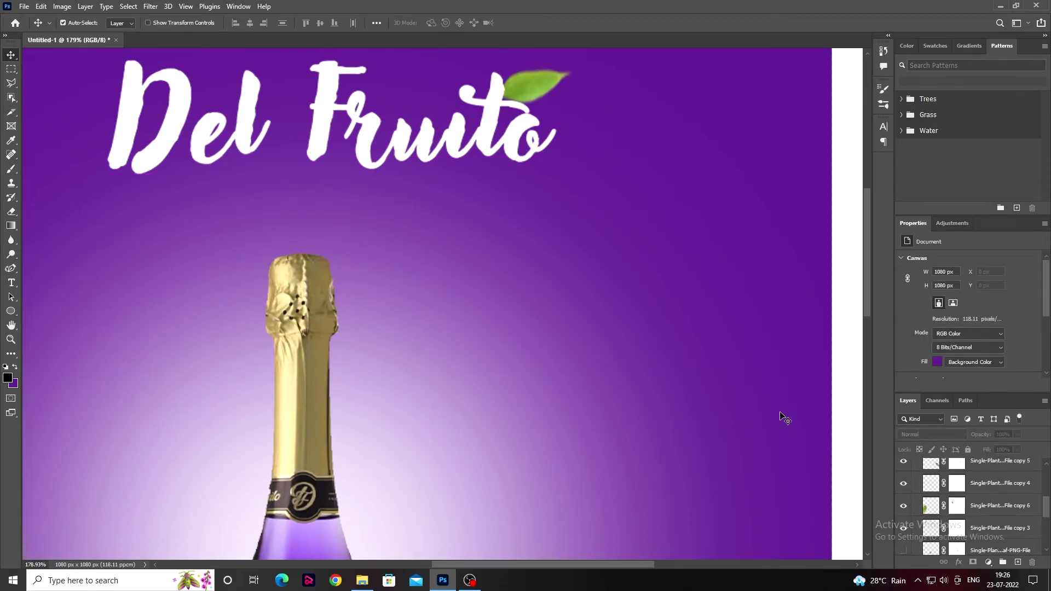
pyautogui.click(974, 490)
pyautogui.hotkey('ctrl', '0')
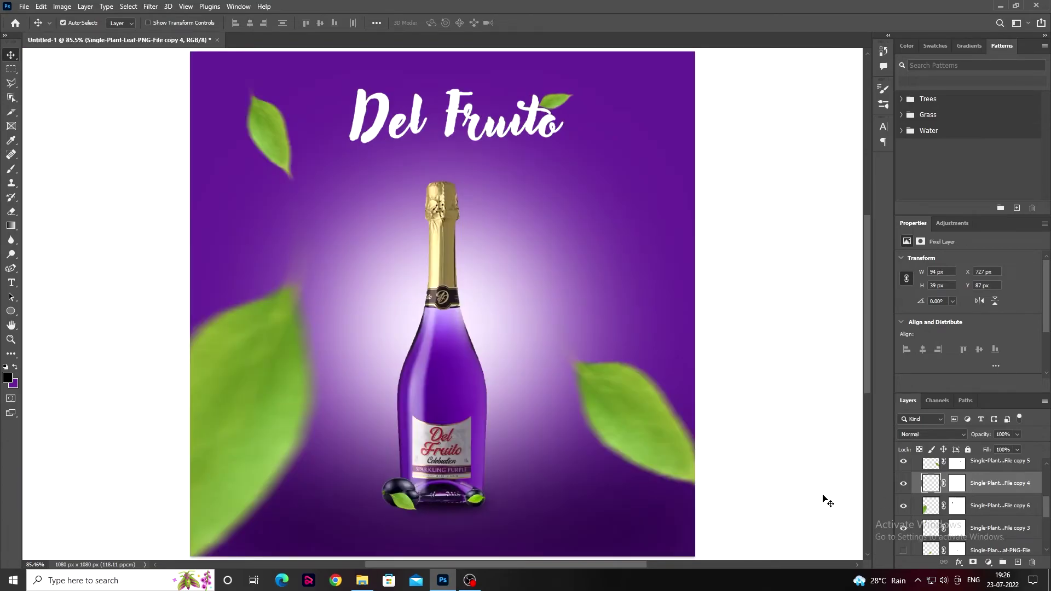
# Nudge the copy 3 leaf and undo an accidental duplicate leaf over the bottle neck.
pyautogui.scroll(-1, 827, 502)
pyautogui.scroll(-1, 750, 494)
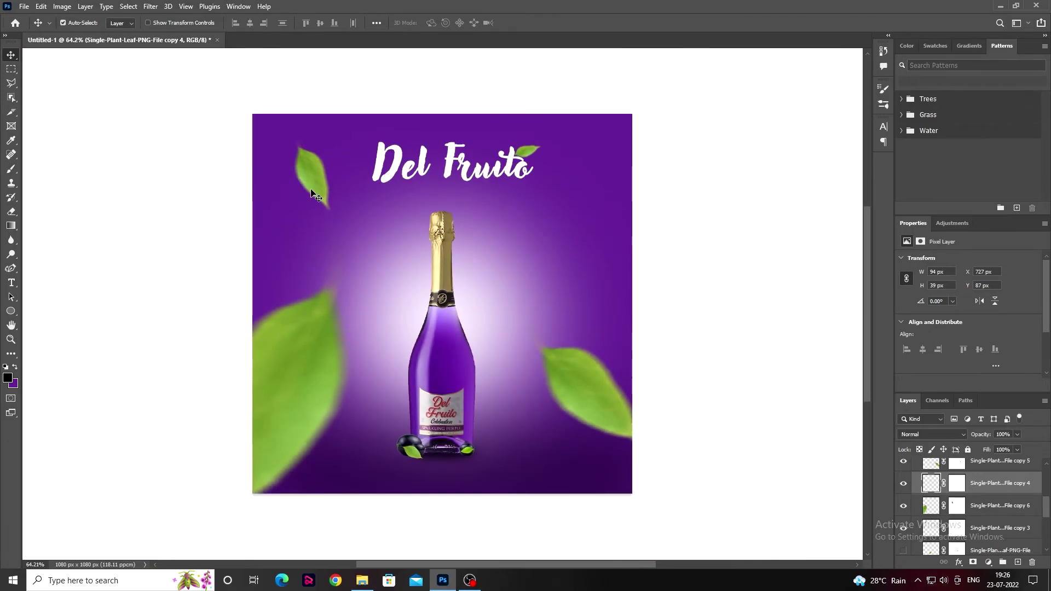
pyautogui.moveTo(315, 194)
pyautogui.mouseDown()
pyautogui.moveTo(612, 261)
pyautogui.moveTo(320, 190)
pyautogui.mouseUp()
pyautogui.keyDown('alt'); pyautogui.moveTo(597, 367); pyautogui.dragTo(457, 317); pyautogui.keyUp('alt')
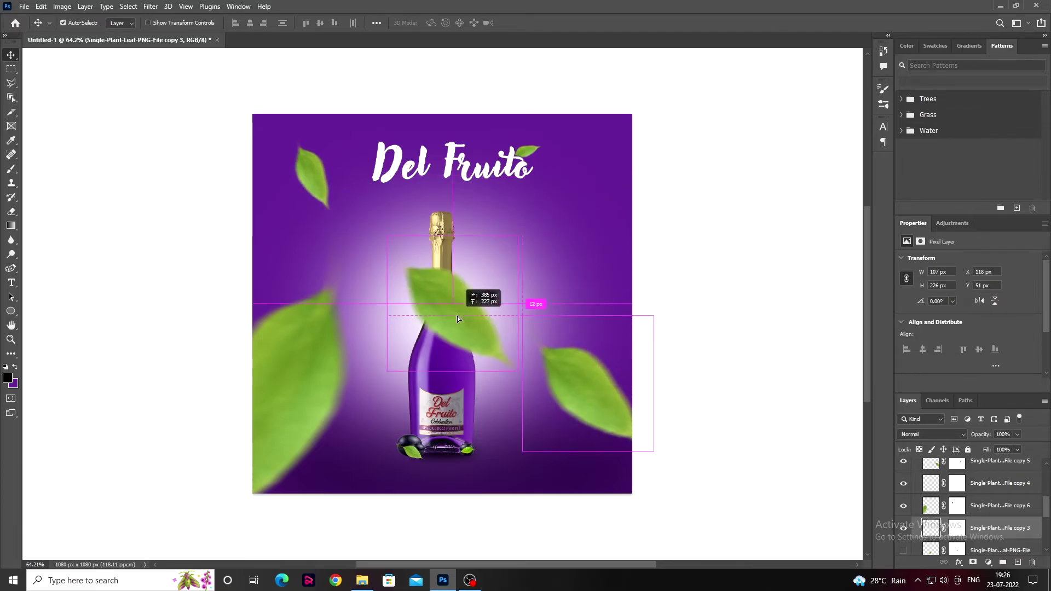
pyautogui.hotkey('ctrl', 'z')
# Shift the left and right blurred leaves to new positions beside the bottle.
pyautogui.moveTo(268, 429)
pyautogui.keyDown('ctrl'); pyautogui.mouseDown()
pyautogui.moveTo(335, 362)
pyautogui.moveTo(290, 405)
pyautogui.mouseUp(); pyautogui.keyUp('ctrl')
pyautogui.keyDown('ctrl'); pyautogui.moveTo(628, 397); pyautogui.dragTo(645, 427); pyautogui.keyUp('ctrl')
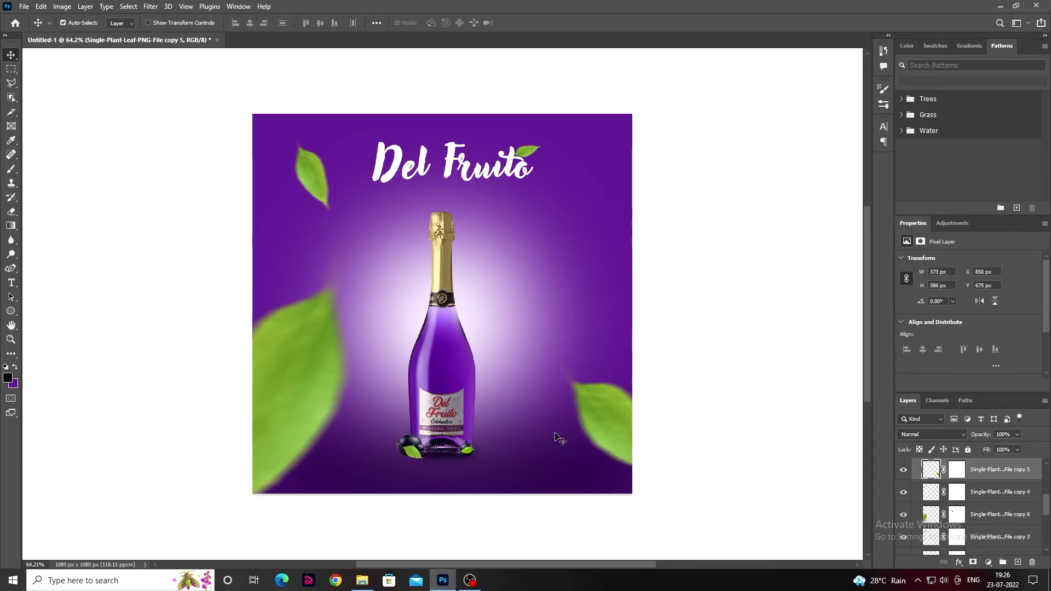
pyautogui.keyDown('ctrl'); pyautogui.moveTo(268, 405); pyautogui.dragTo(281, 416); pyautogui.keyUp('ctrl')
pyautogui.moveTo(594, 471); pyautogui.dragTo(566, 436)
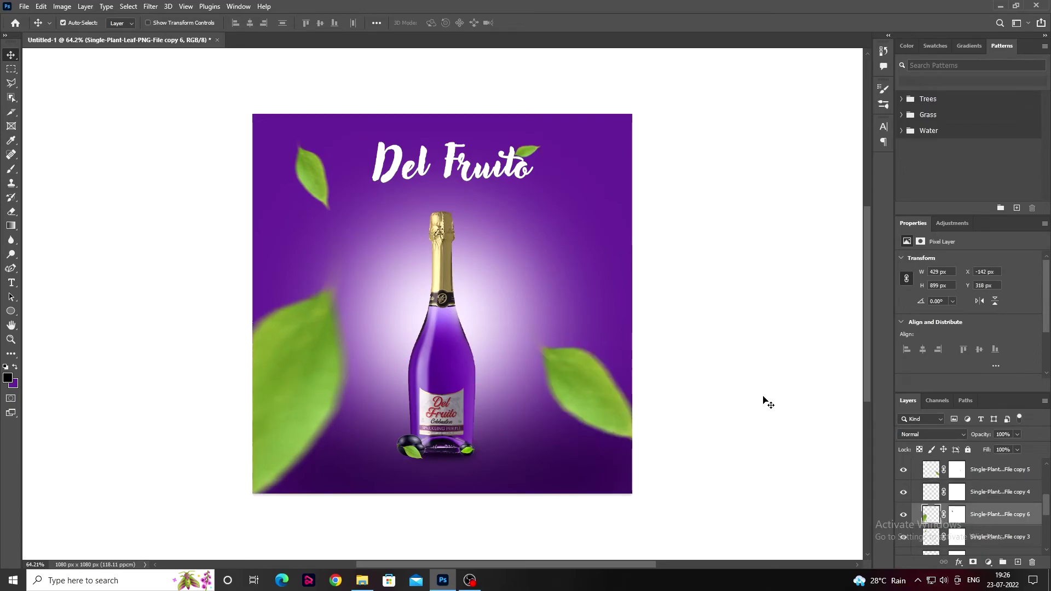
pyautogui.click(765, 404)
# Try moving the top-left leaf beside the bottle, then undo it back to the top left.
pyautogui.scroll(-2, 765, 403)
pyautogui.scroll(1, 662, 471)
pyautogui.moveTo(320, 216); pyautogui.dragTo(512, 448)
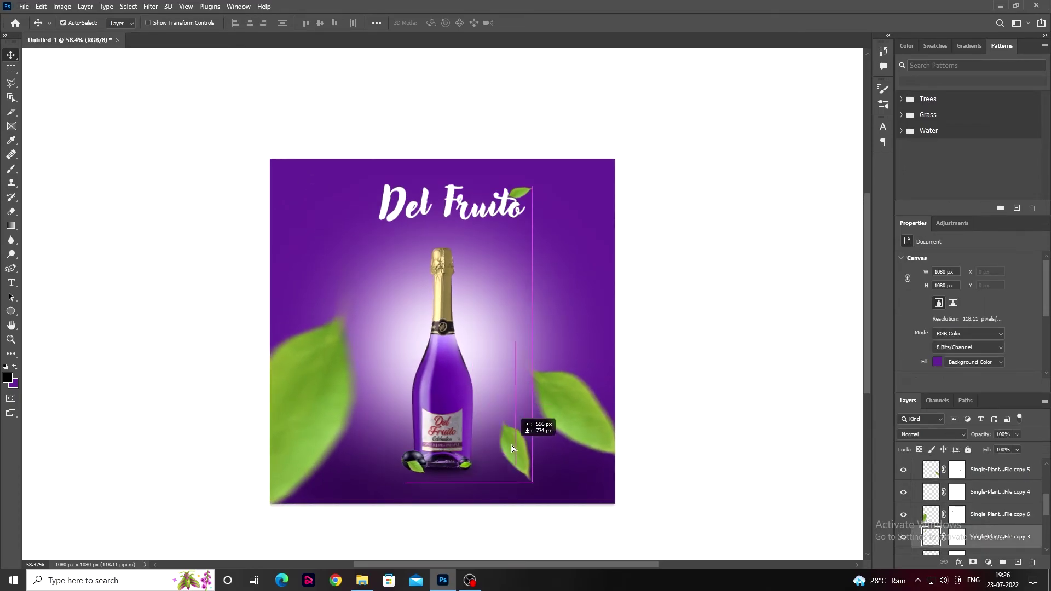
pyautogui.moveTo(497, 326); pyautogui.dragTo(463, 281)
pyautogui.hotkey('ctrl', 'z')
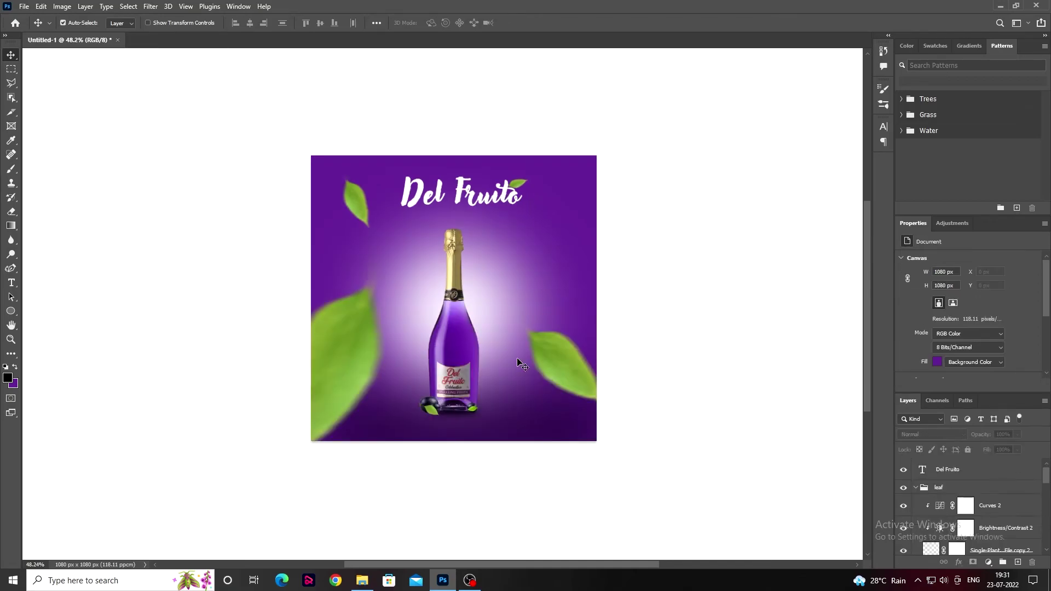
# Duplicate the right leaf, flip it vertically and horizontally, and shrink it beside the bottle neck.
pyautogui.moveTo(516, 363); pyautogui.dragTo(585, 291)
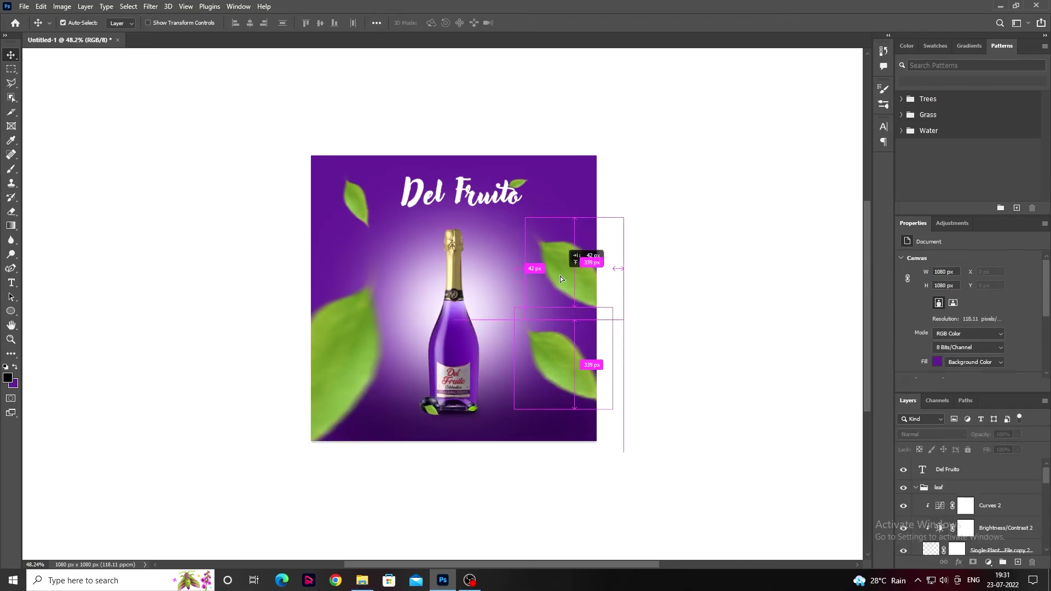
pyautogui.hotkey('ctrl', 't')
pyautogui.rightClick(584, 280)
pyautogui.click(624, 514)
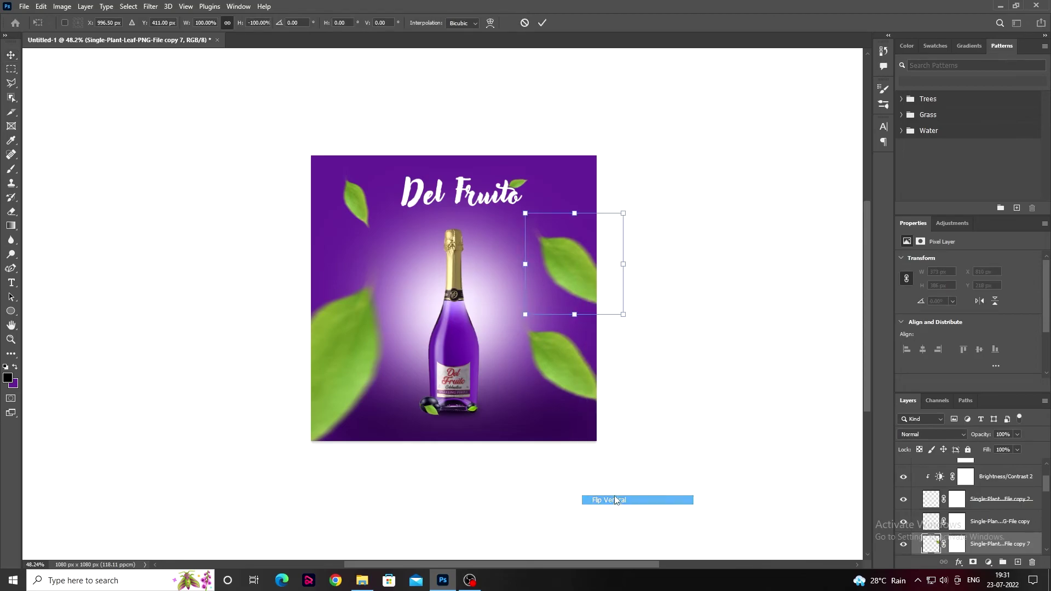
pyautogui.rightClick(576, 277)
pyautogui.click(625, 493)
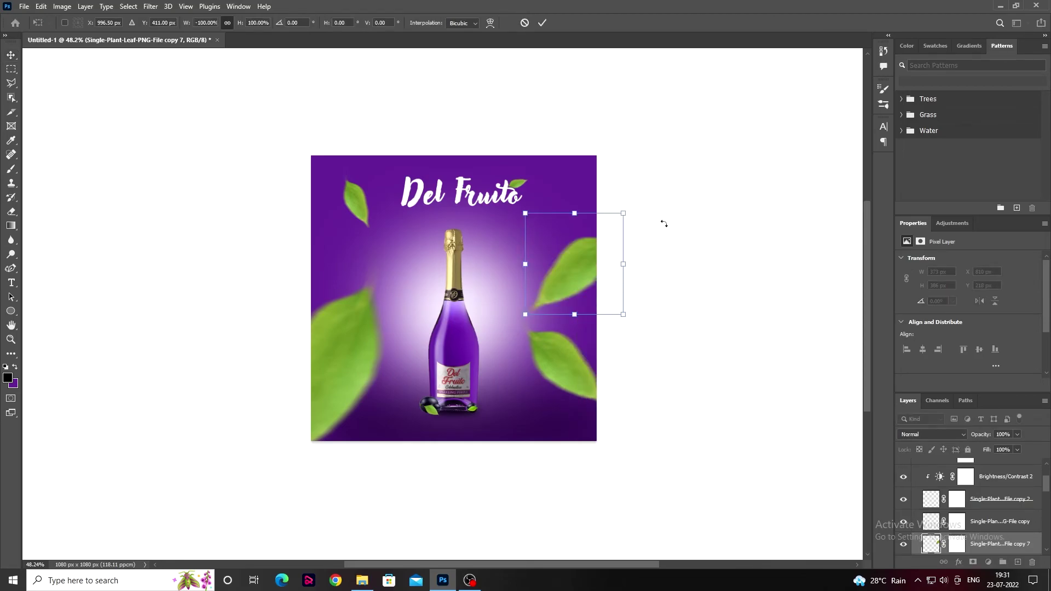
pyautogui.moveTo(664, 222)
pyautogui.mouseDown()
pyautogui.moveTo(618, 294)
pyautogui.moveTo(552, 247)
pyautogui.mouseUp()
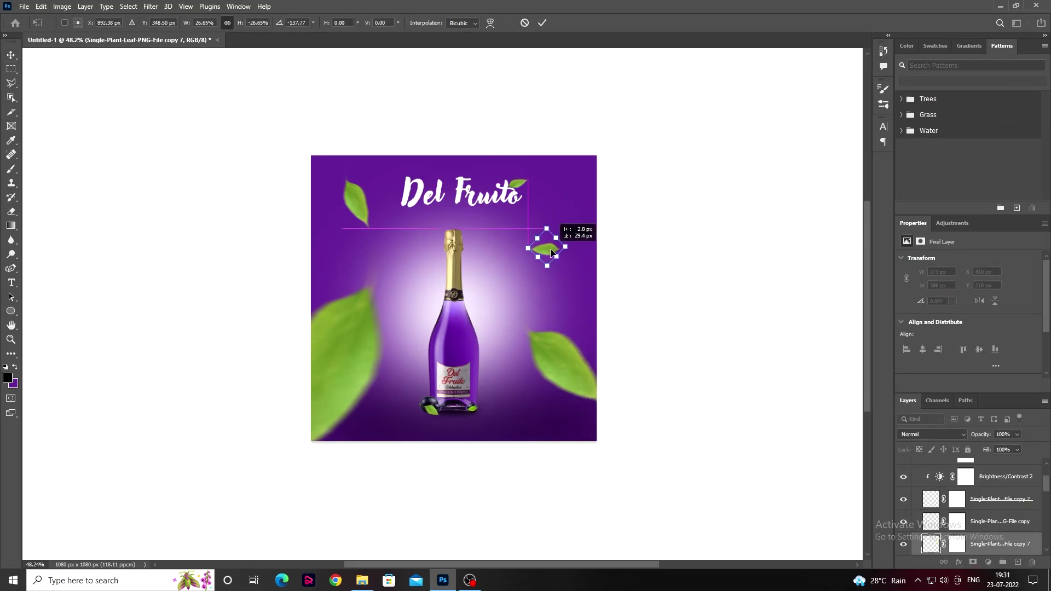
pyautogui.click(542, 23)
# Rotate the small leaf to about -34.5°.
pyautogui.scroll(1, 443, 314)
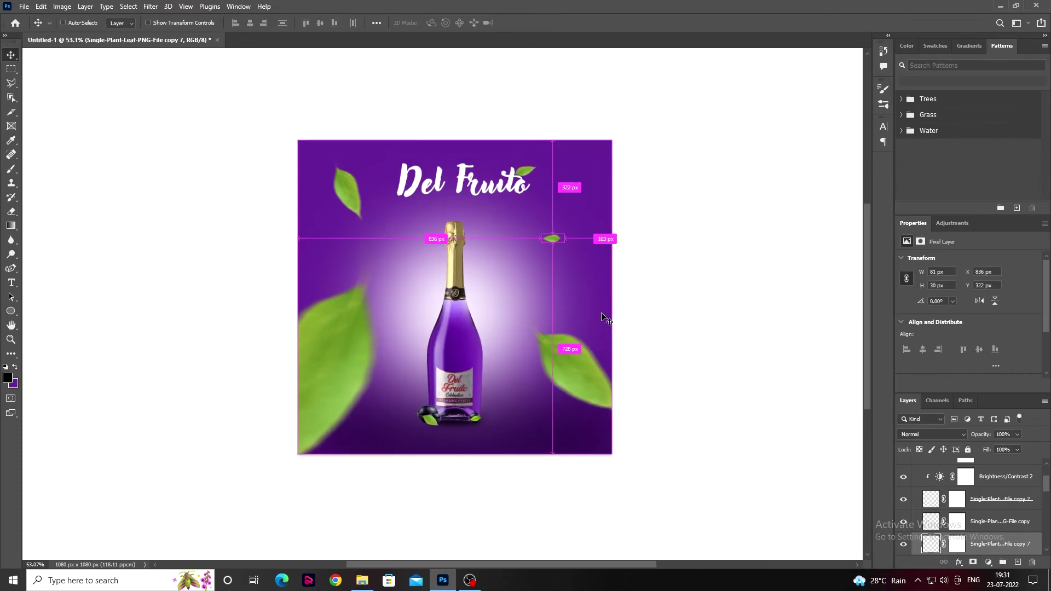
pyautogui.hotkey('ctrl', 't')
pyautogui.moveTo(570, 241); pyautogui.dragTo(557, 214)
pyautogui.press('Return')
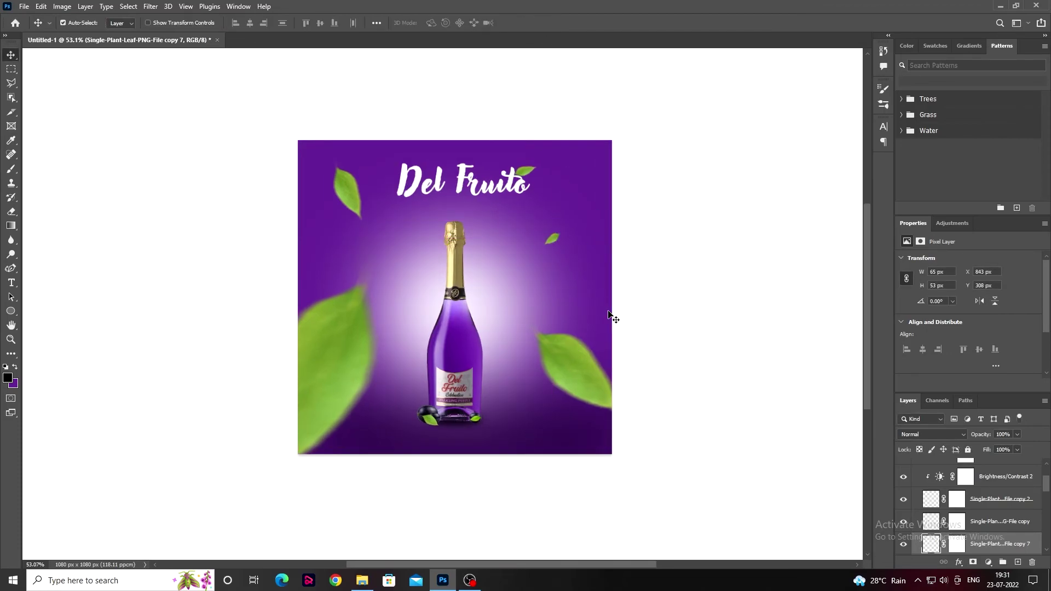